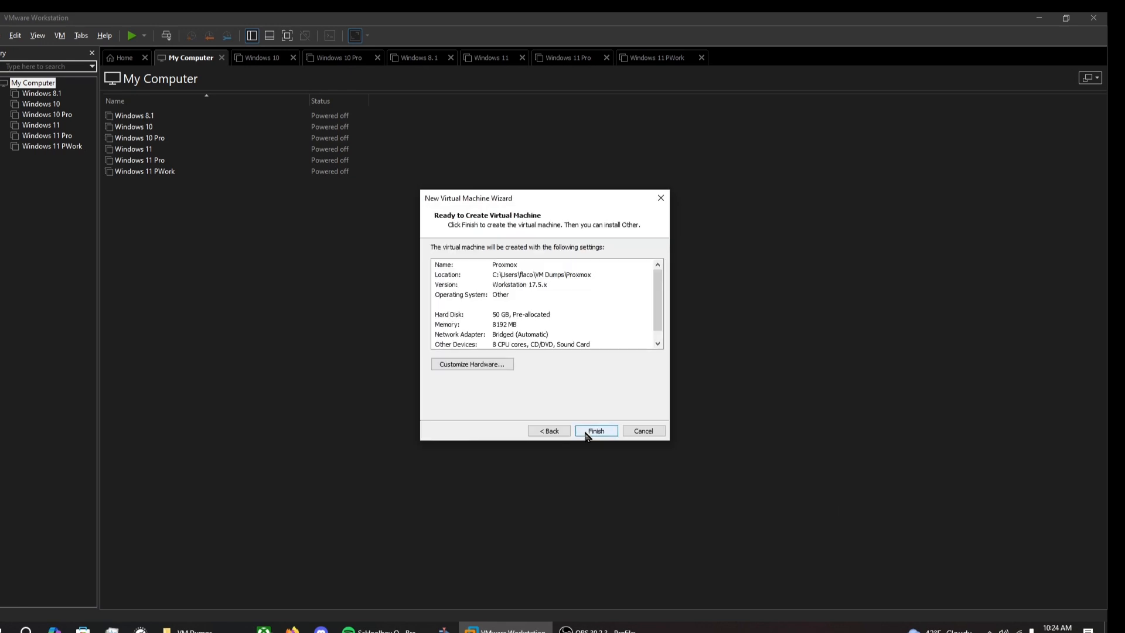
click(589, 432)
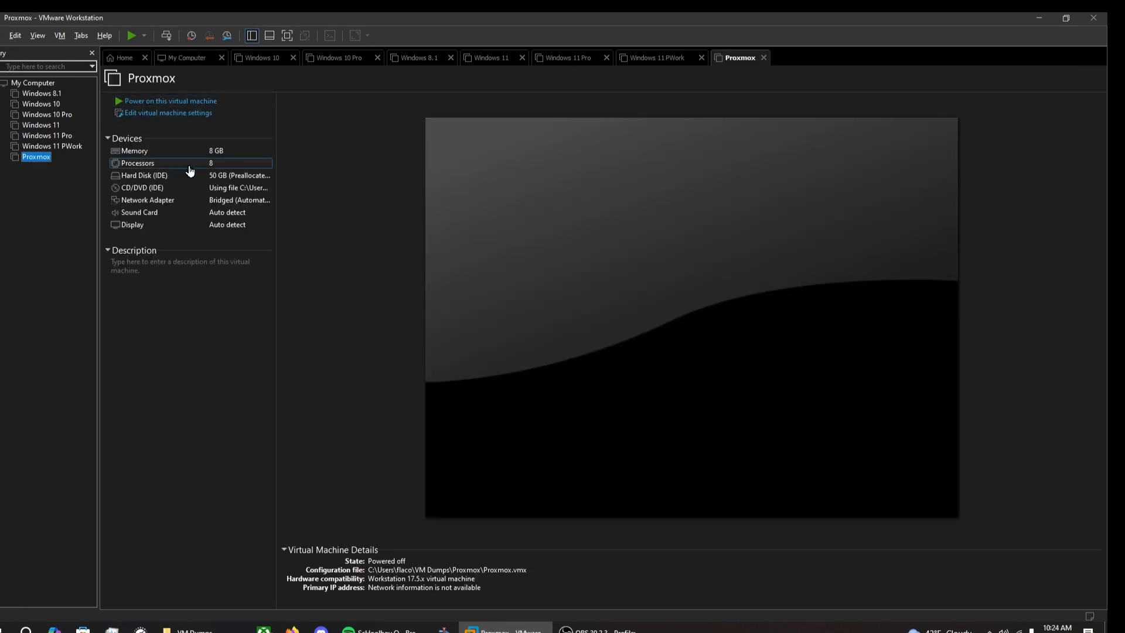
Step: Finish the new Proxmox VM wizard and open its CD/DVD settings to attach the installer ISO
double_click(123, 192)
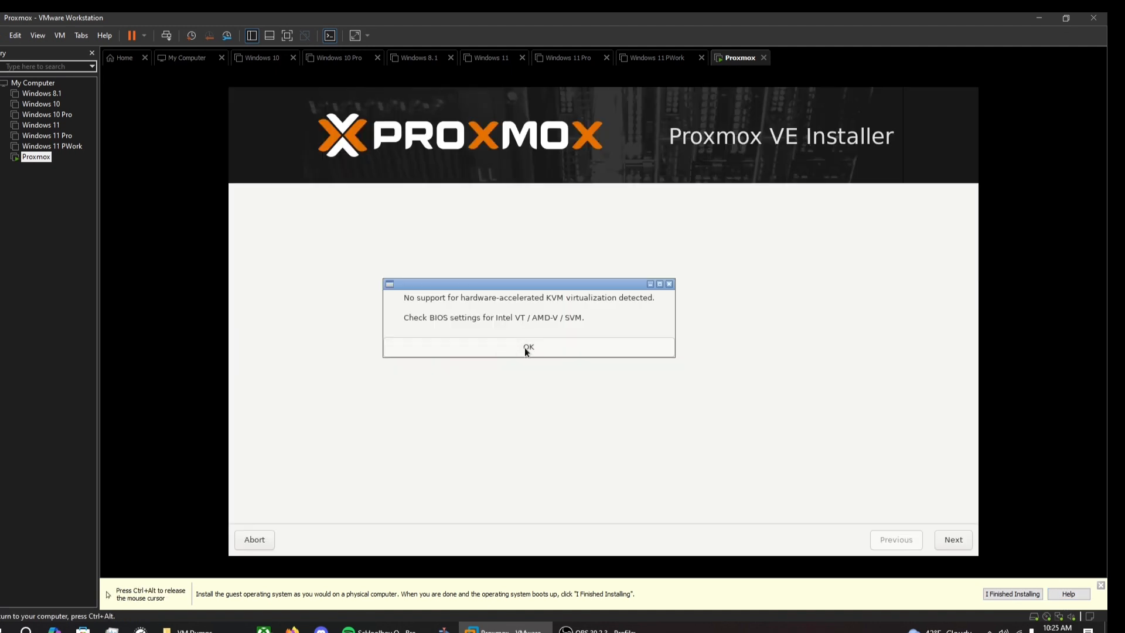
Step: Dismiss the installer warning and accept the default target disk and time zone
click(525, 348)
click(954, 540)
click(636, 483)
Step: Set and confirm the root password and enter the administrator e-mail address
click(954, 540)
text(●●●●●●●●●)
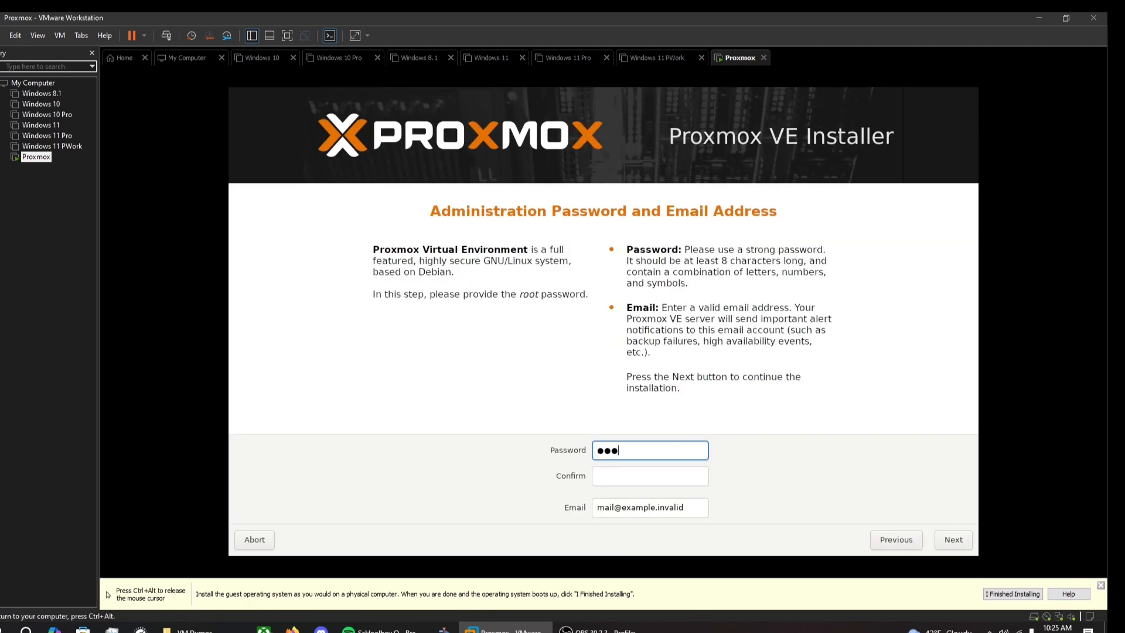
key(Tab)
text(●●●●●●●●●)
key(Tab)
click(953, 540)
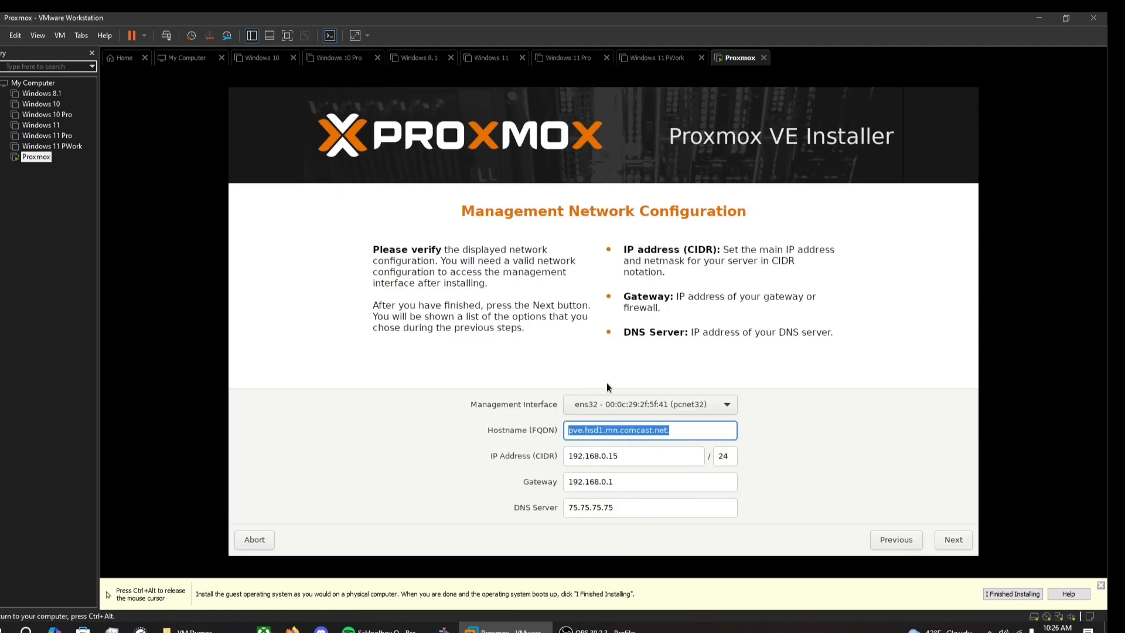
Step: Set hostname Capstone2025.campus.ihitc.net and IP address 192.168.0.200 with gateway 192.168.0.1
text(Capstone2025.campus.ihitc.net)
key(Tab)
text(192.168.0.)
drag(622, 482, 563, 481)
key(BackSpace)
drag(621, 456, 334, 424)
text(192.168.0.1)
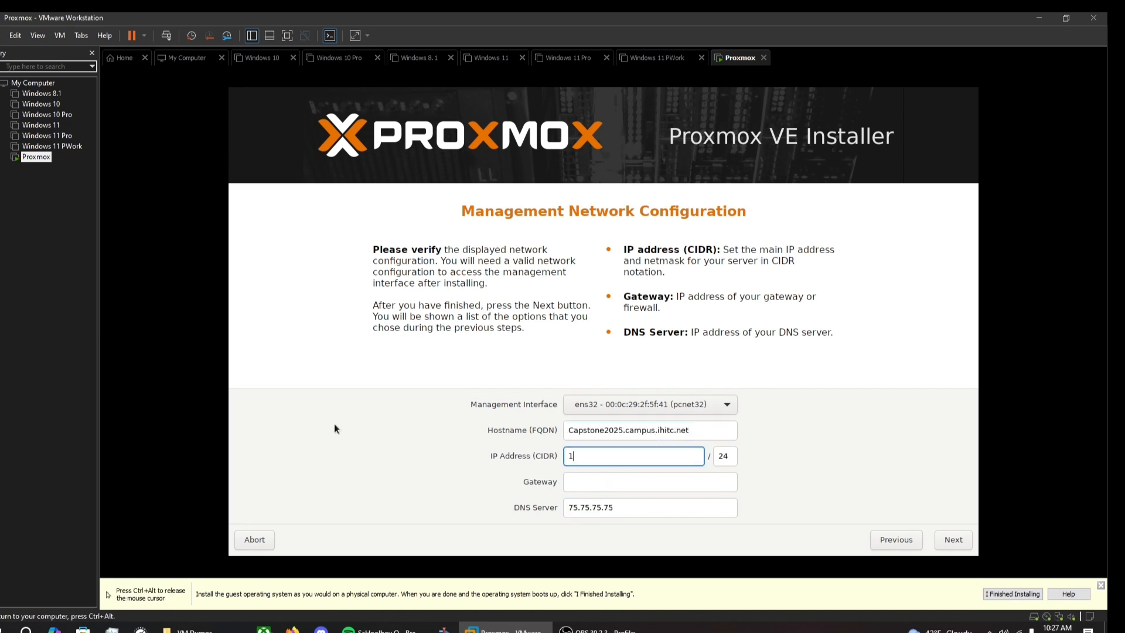
key(Tab)
key(BackSpace)
text(200)
Step: Correct the gateway to 192.168.0.1, set DNS 8.8.8.8, and start the installation
click(639, 481)
text(192.168.0.1)
drag(636, 507, 501, 431)
text(8.8.8.8)
click(941, 537)
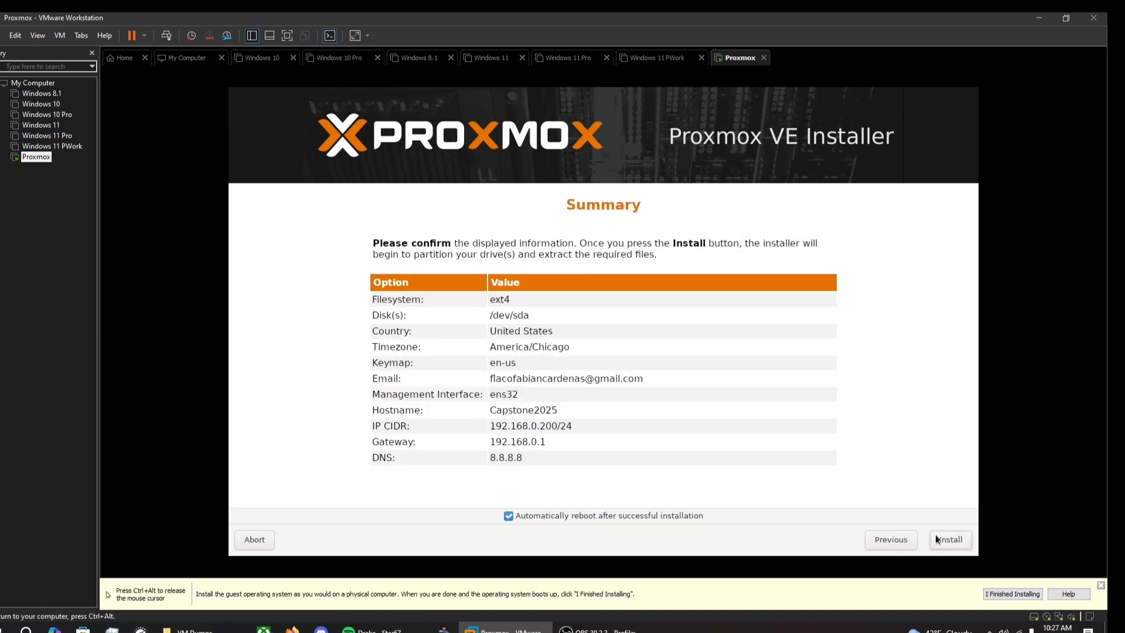
click(940, 536)
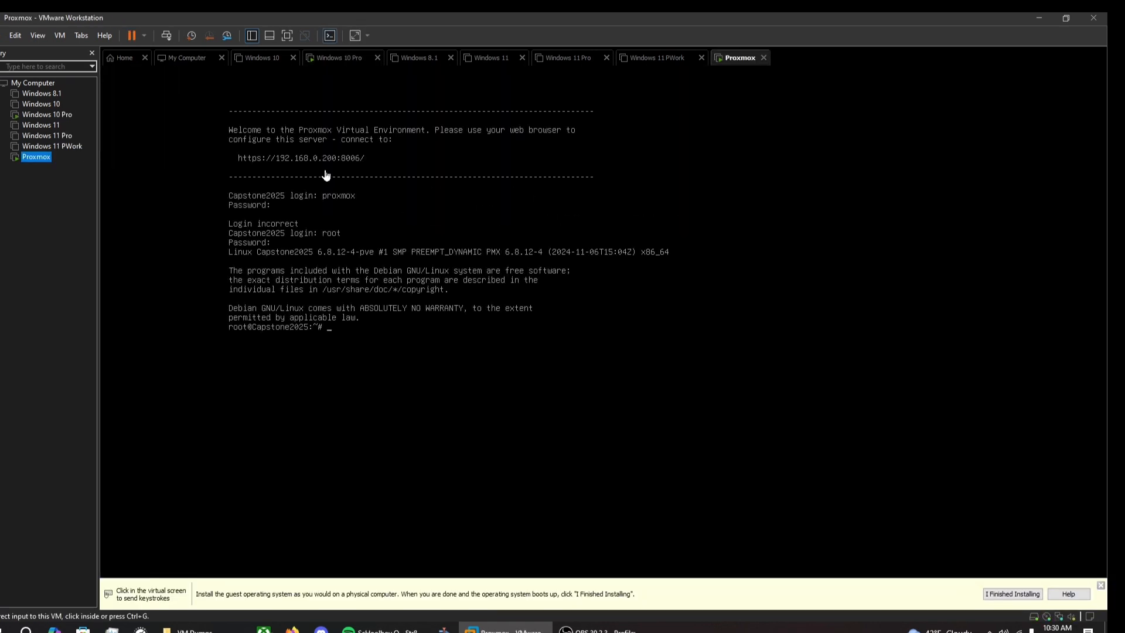
click(51, 115)
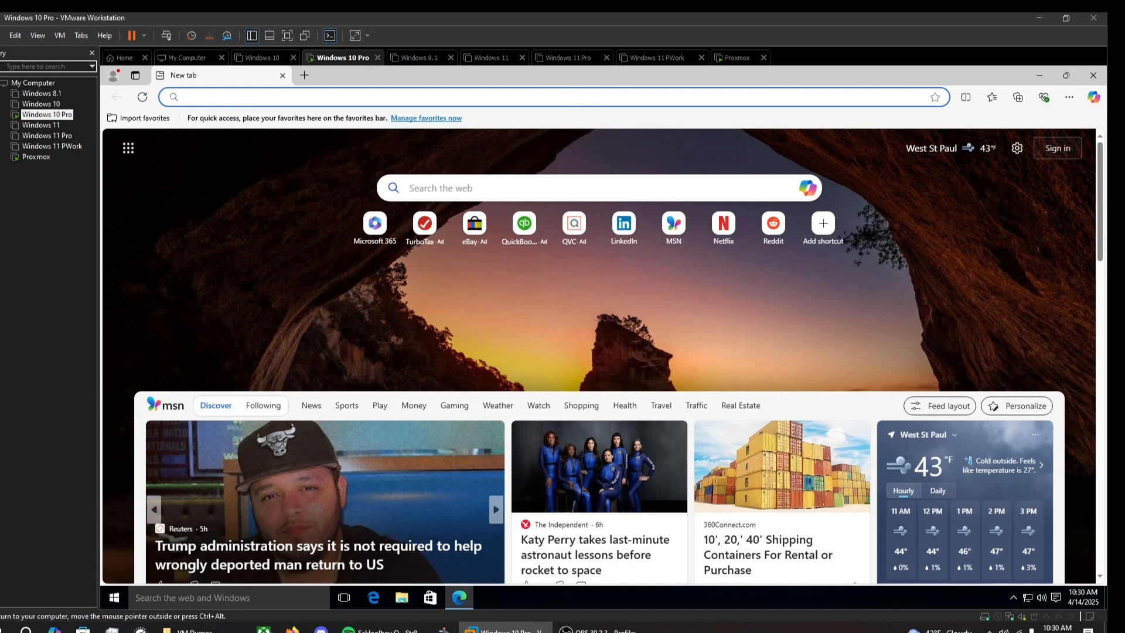
text(https://)
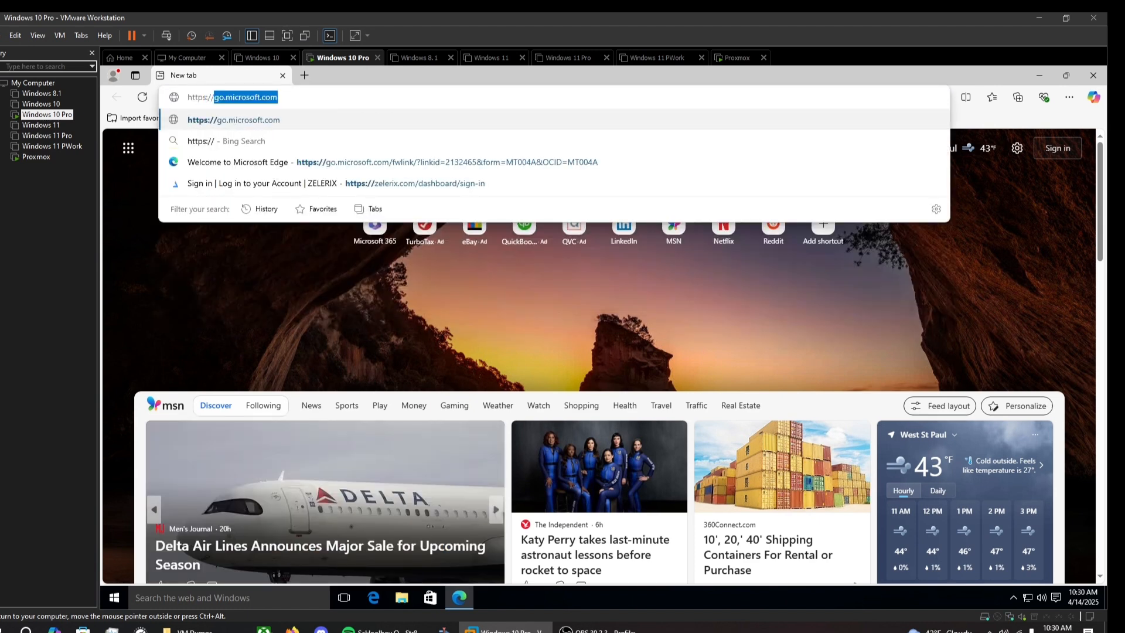
text(10)
key(BackSpace)
text(9)
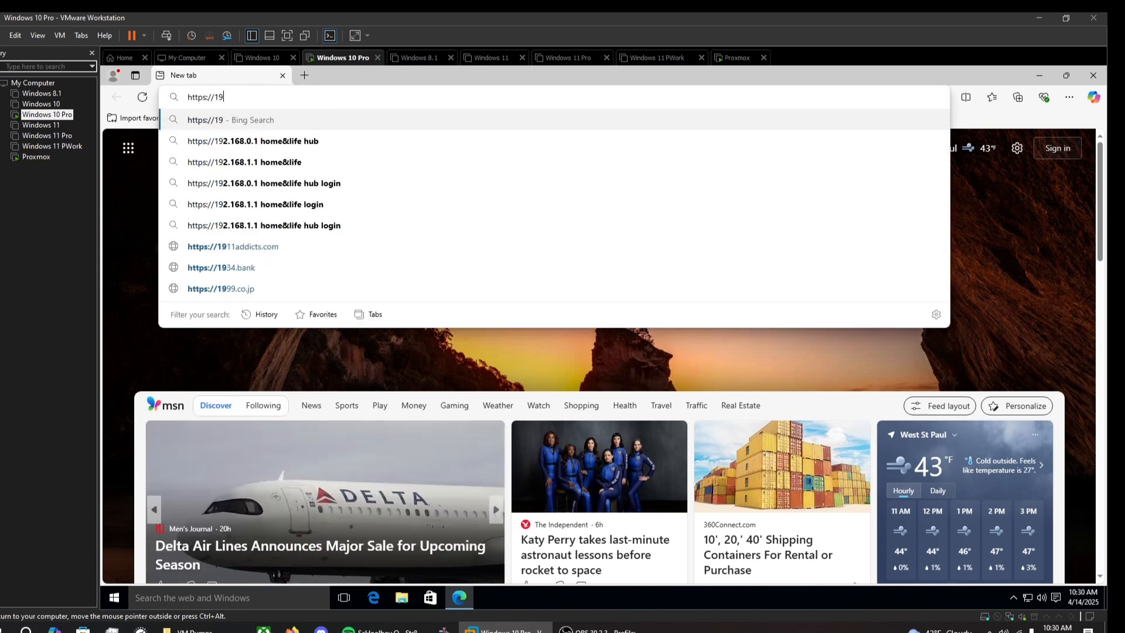
text(2.168.0)
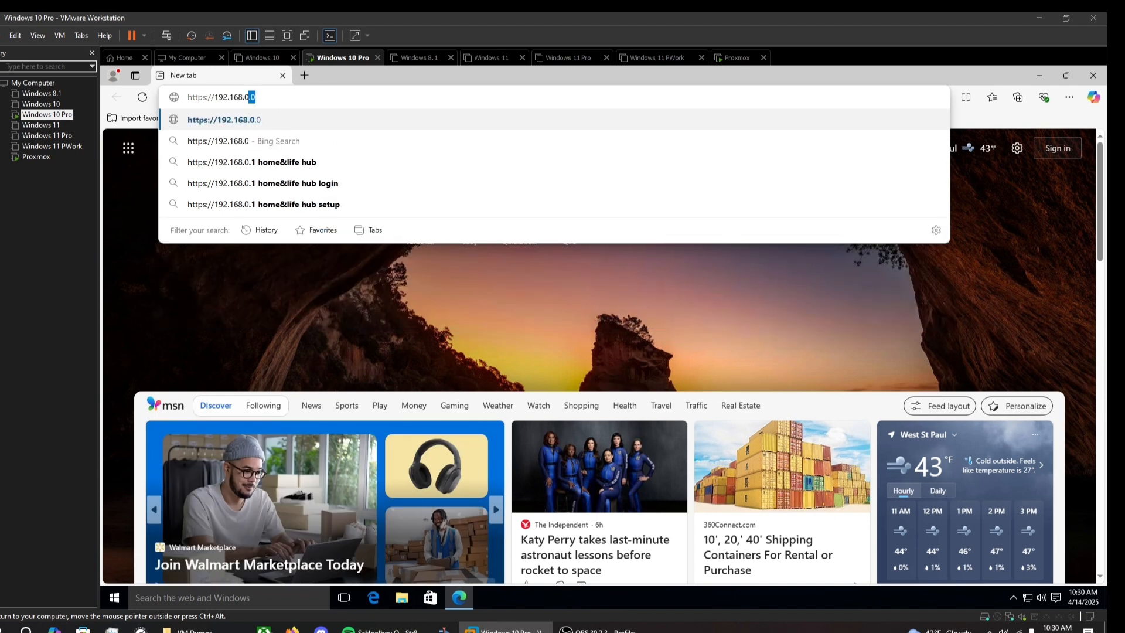
text(.200)
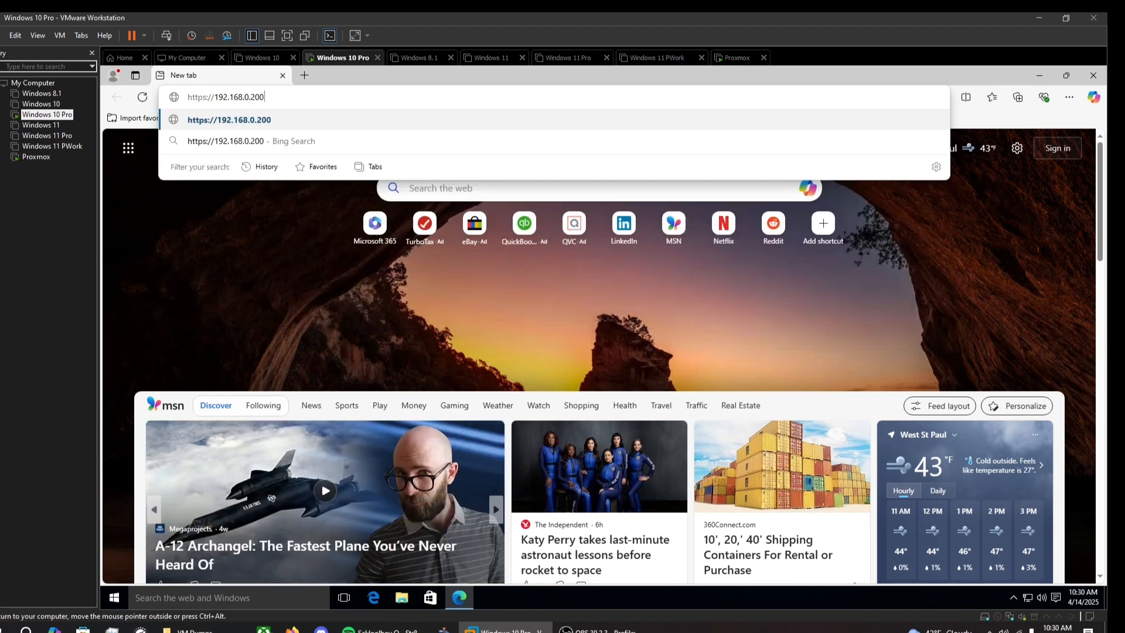
text(:8006/)
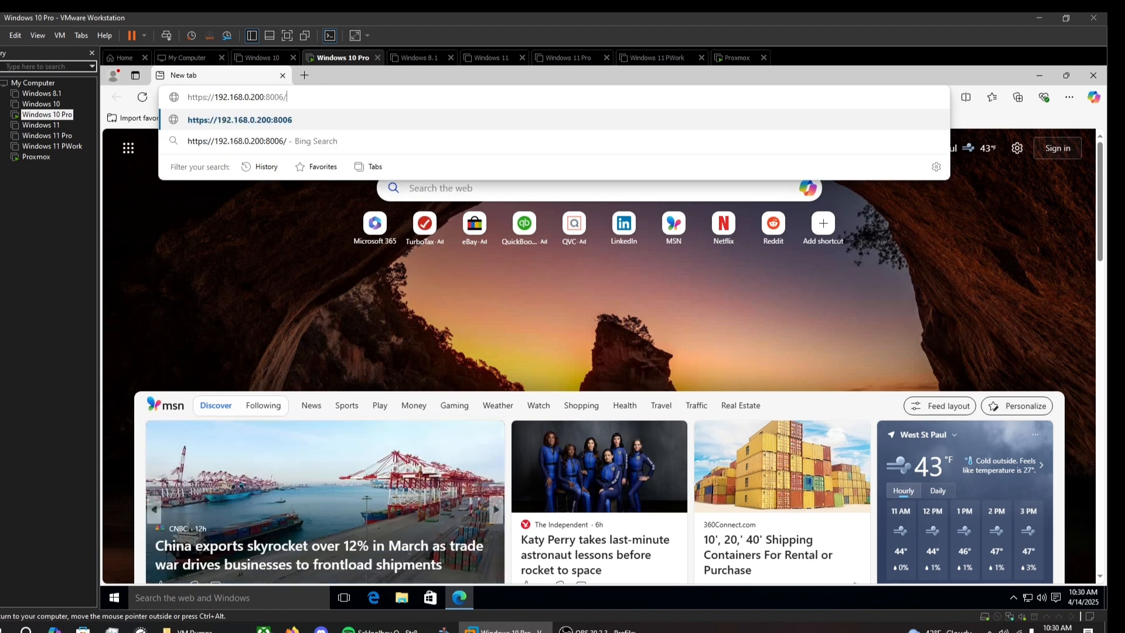
key(Return)
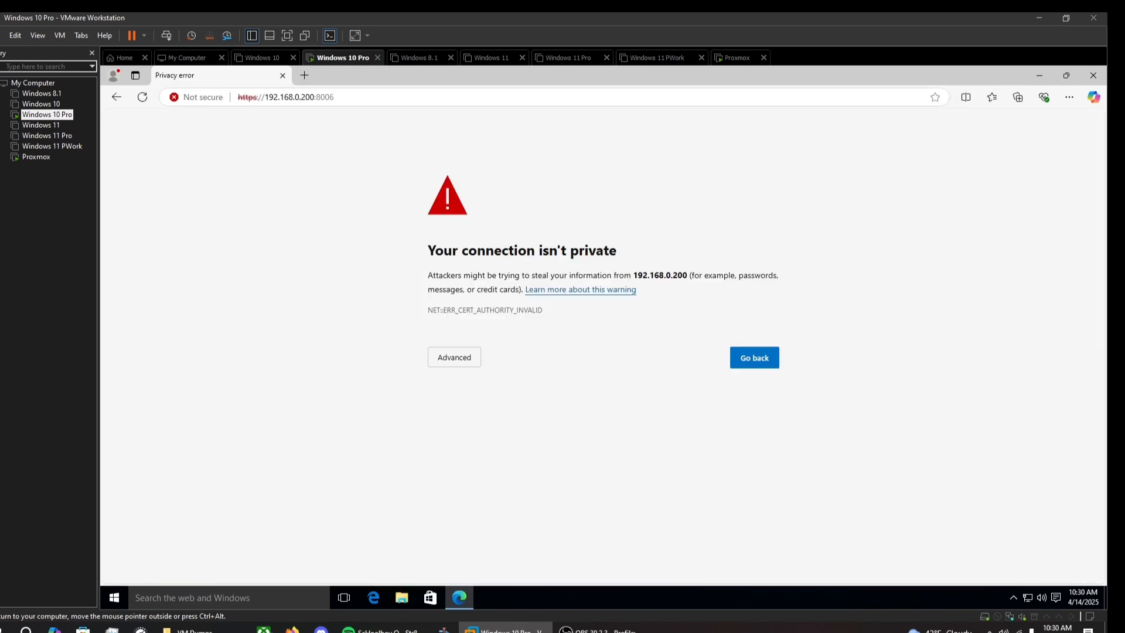
click(455, 359)
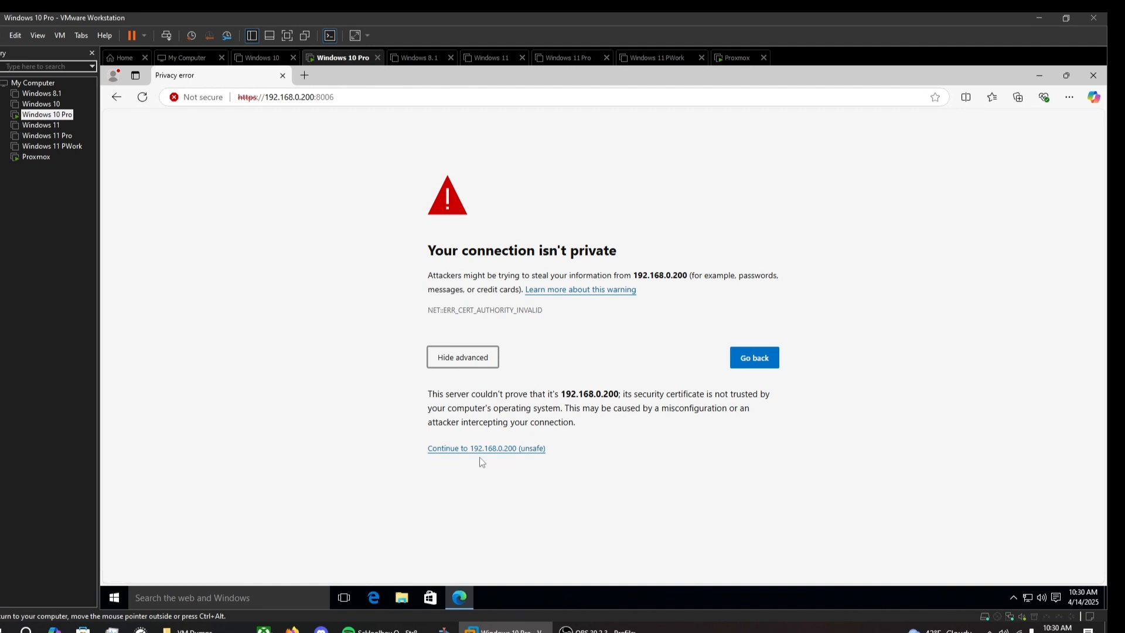
click(504, 455)
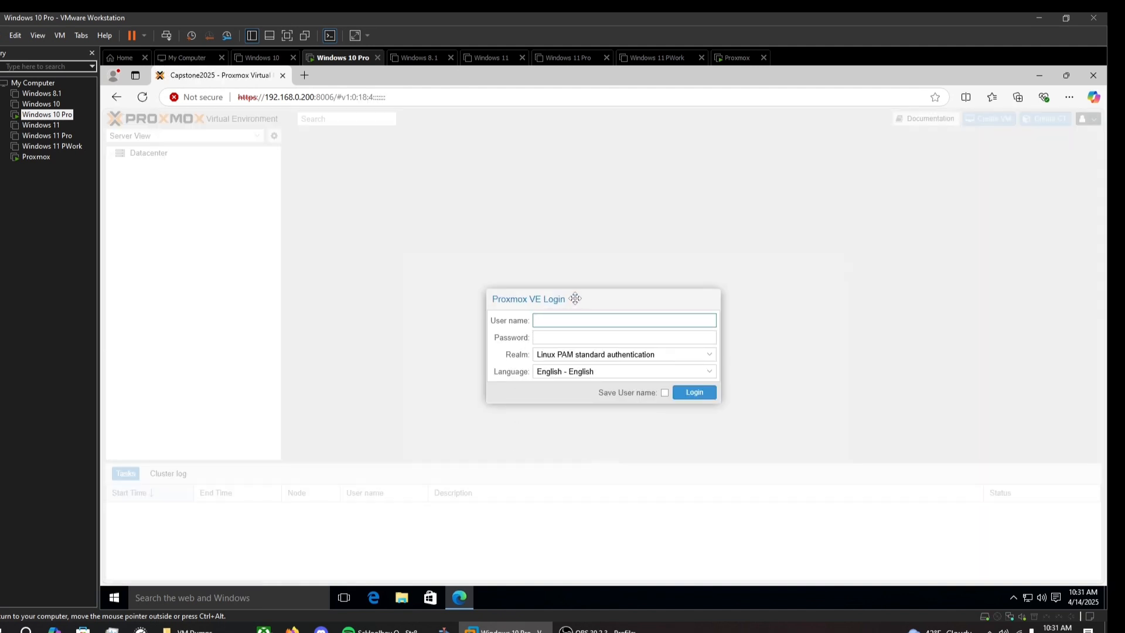
Step: Log in to Proxmox as root and dismiss the no-subscription notice
text(root)
key(Tab)
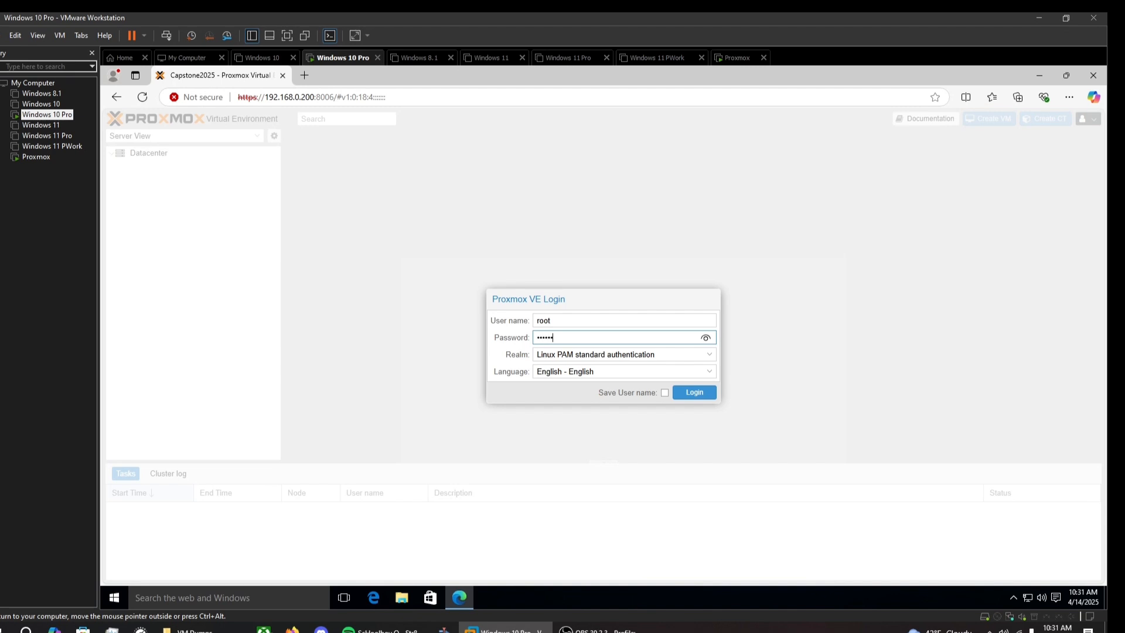
key(Return)
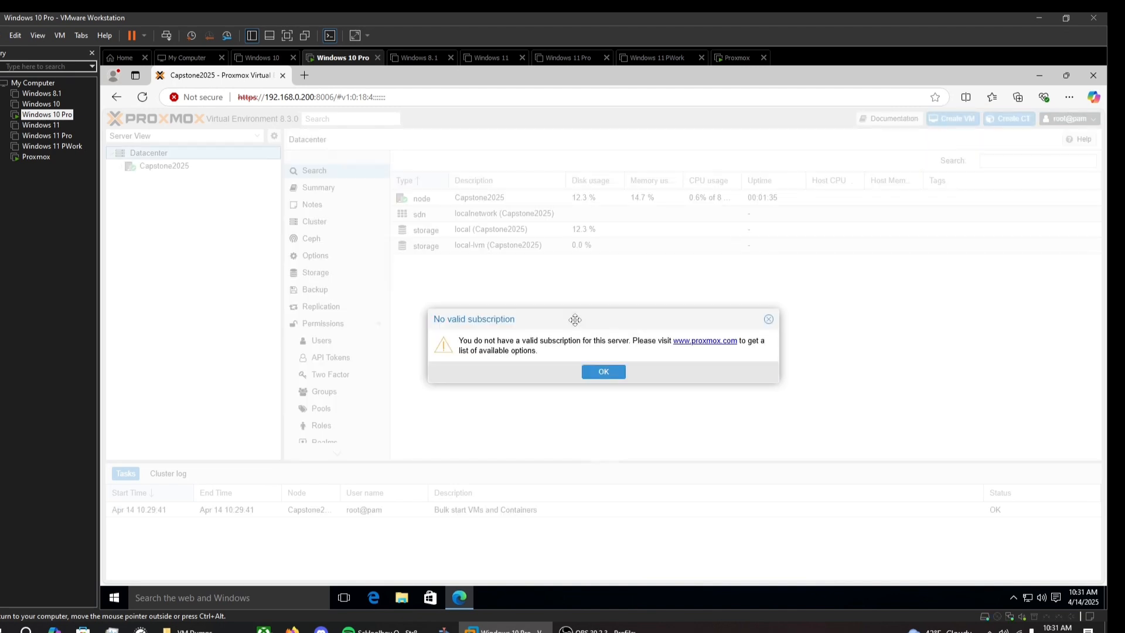
click(603, 372)
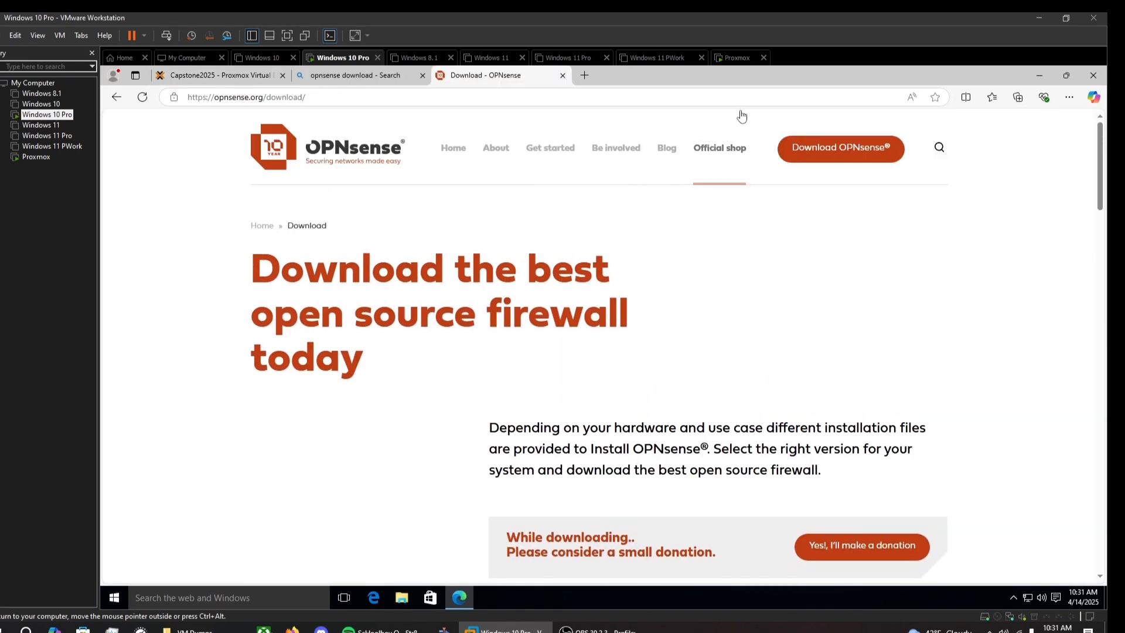
Step: Copy the OPNsense amd64 DVD image download link from opnsense.org
click(839, 148)
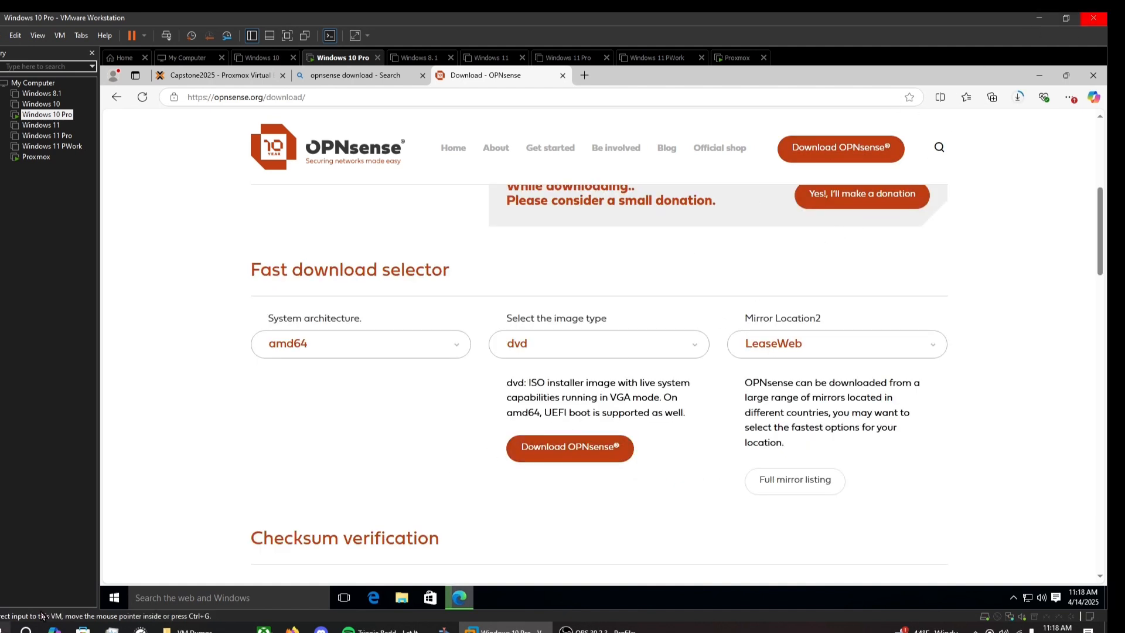
right_click(530, 447)
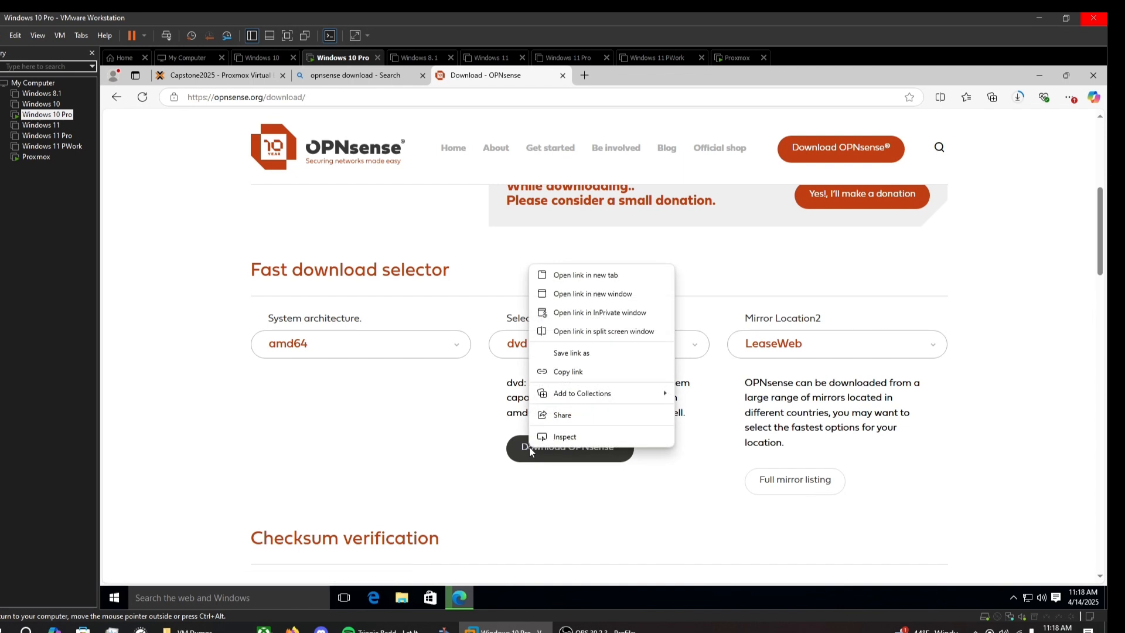
click(556, 372)
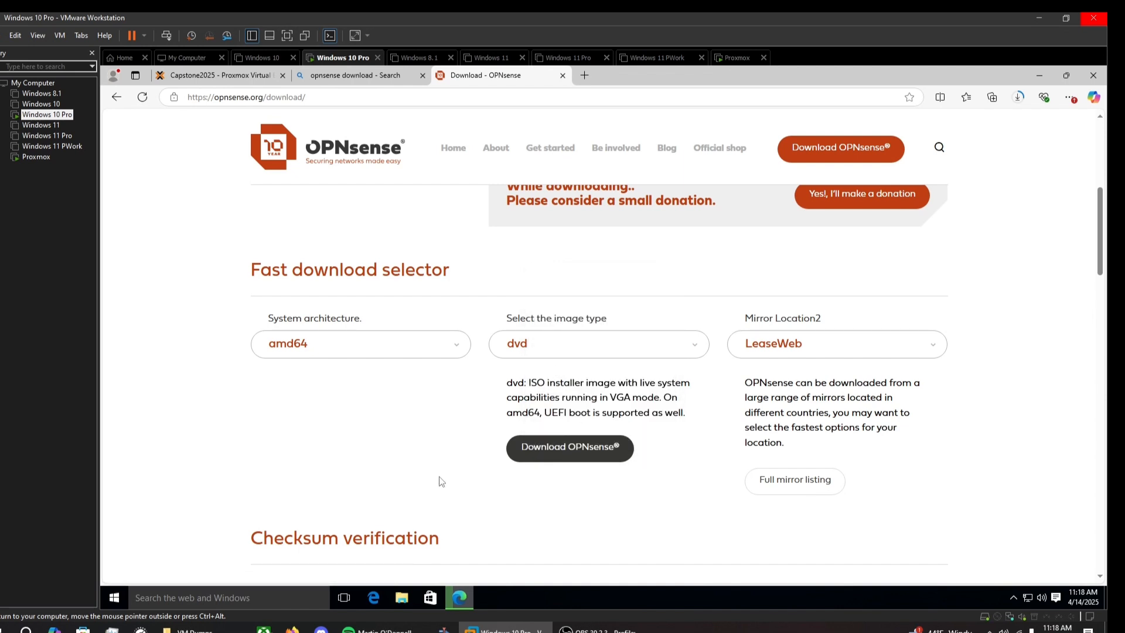
Step: Confirm OPNsense-25.1-dvd-amd64.iso.bz2 is in the Downloads folder, then return to the browser
click(402, 599)
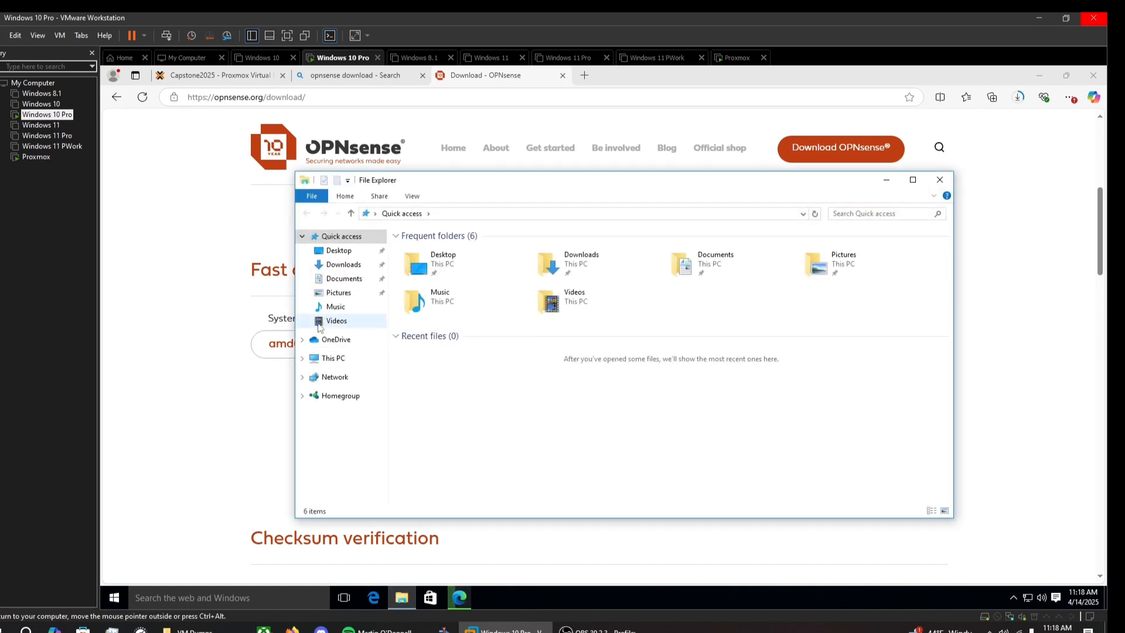
click(345, 265)
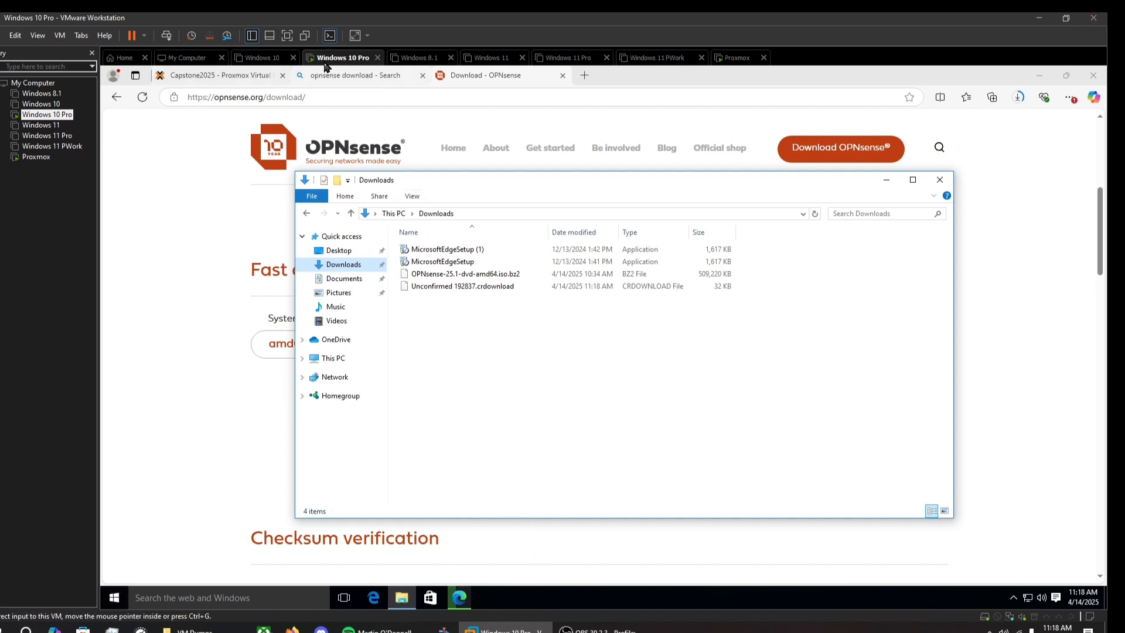
click(352, 75)
Step: Paste the OPNsense ISO link into Download from URL, query it, and download to local storage
click(250, 80)
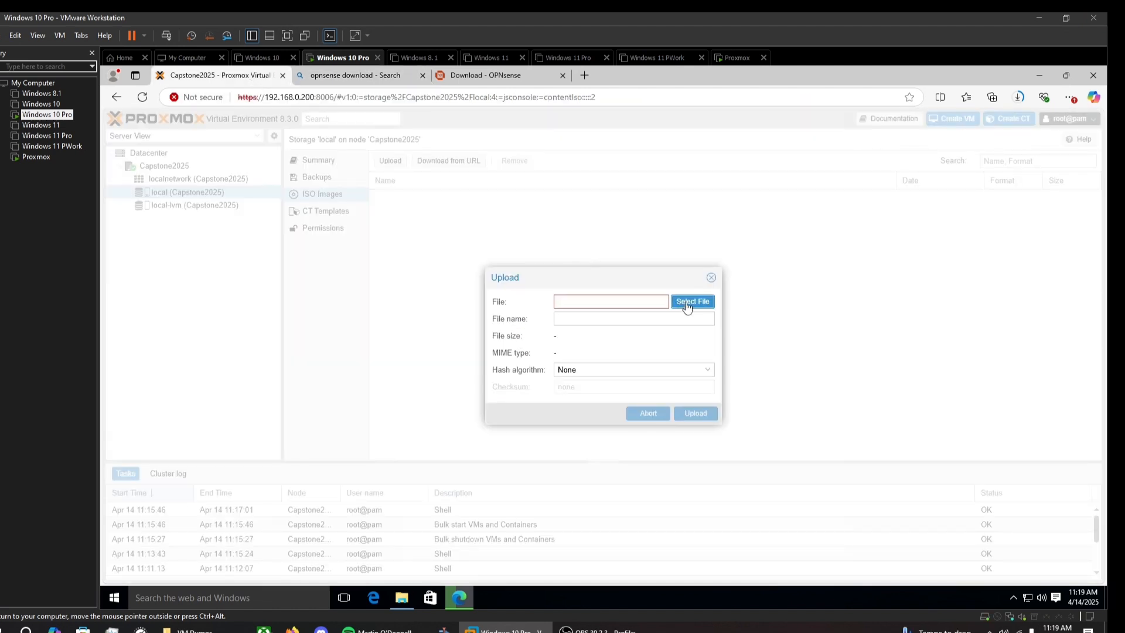
click(711, 278)
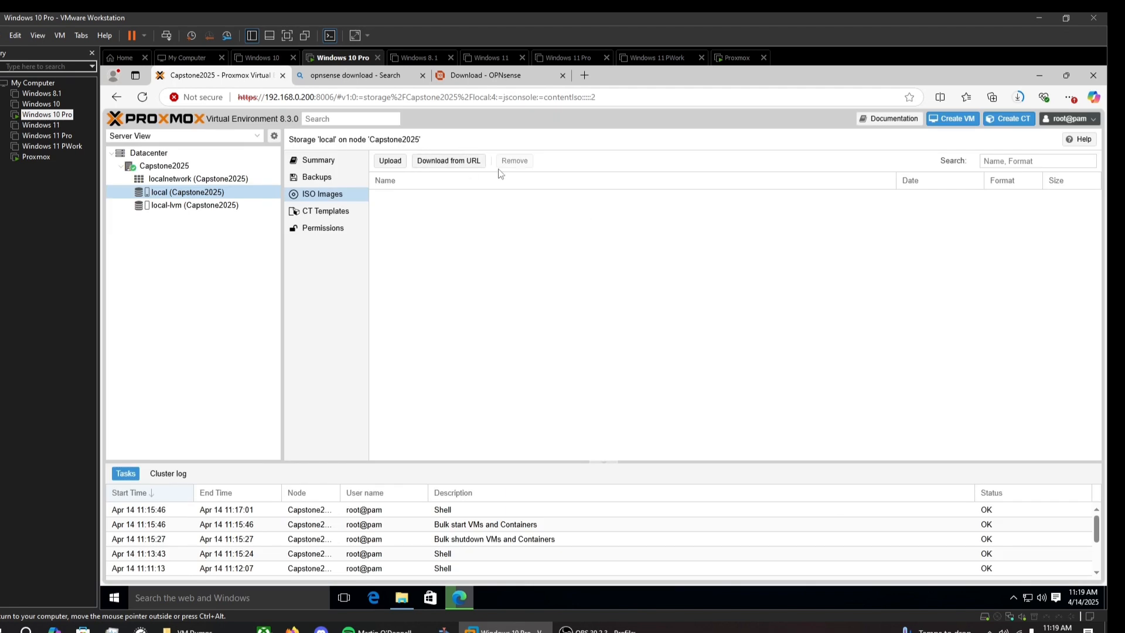
click(462, 166)
right_click(616, 294)
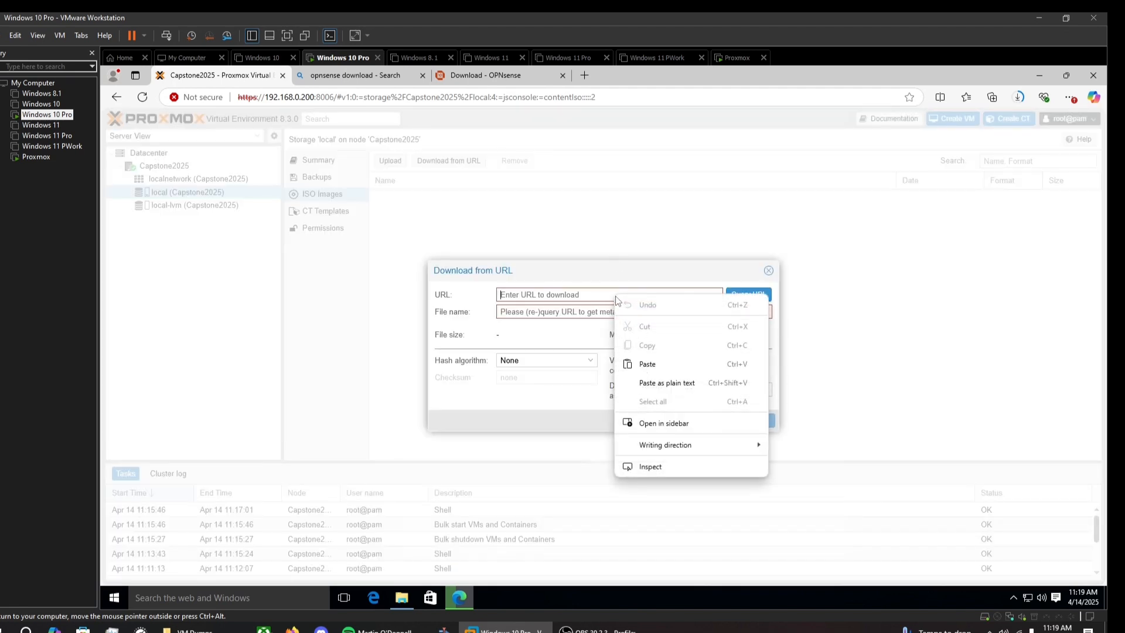
click(648, 362)
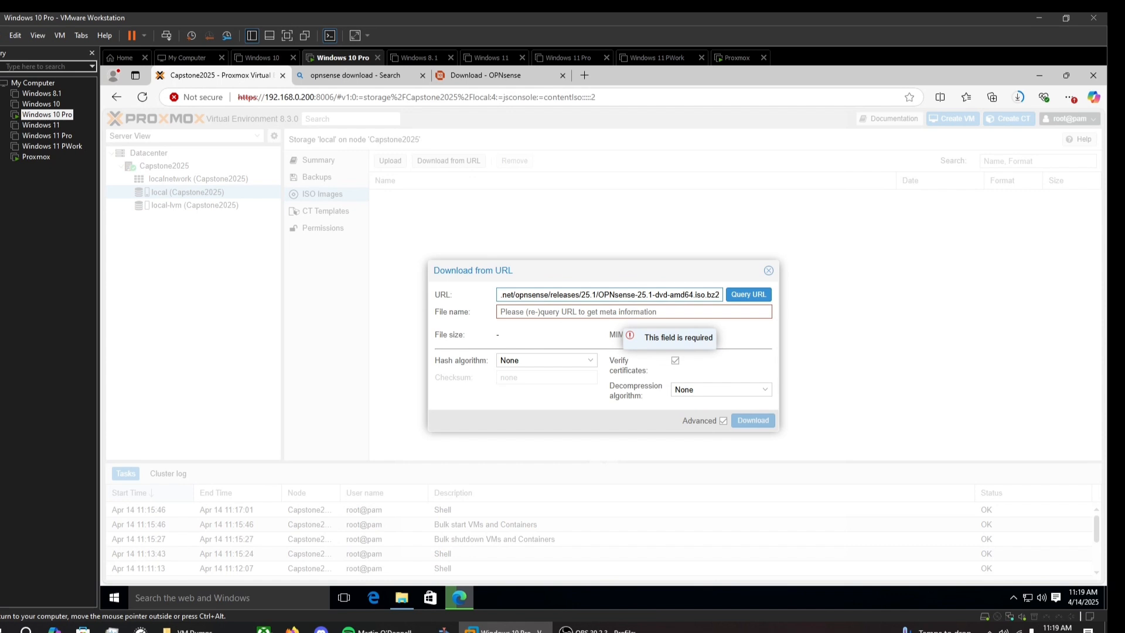
click(614, 315)
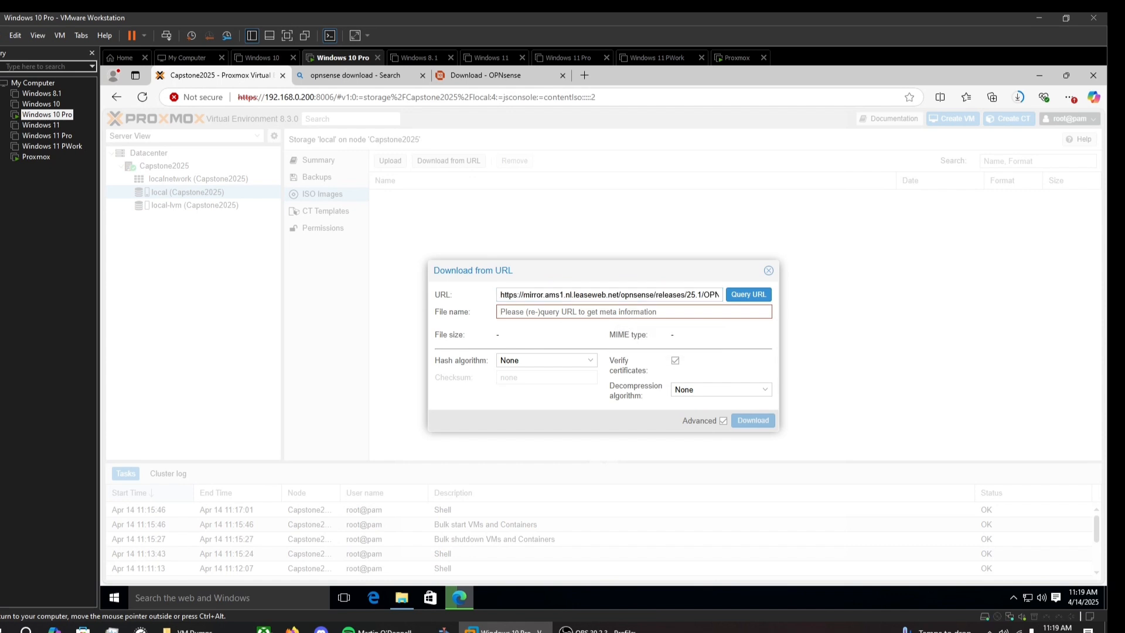
text(opnsense)
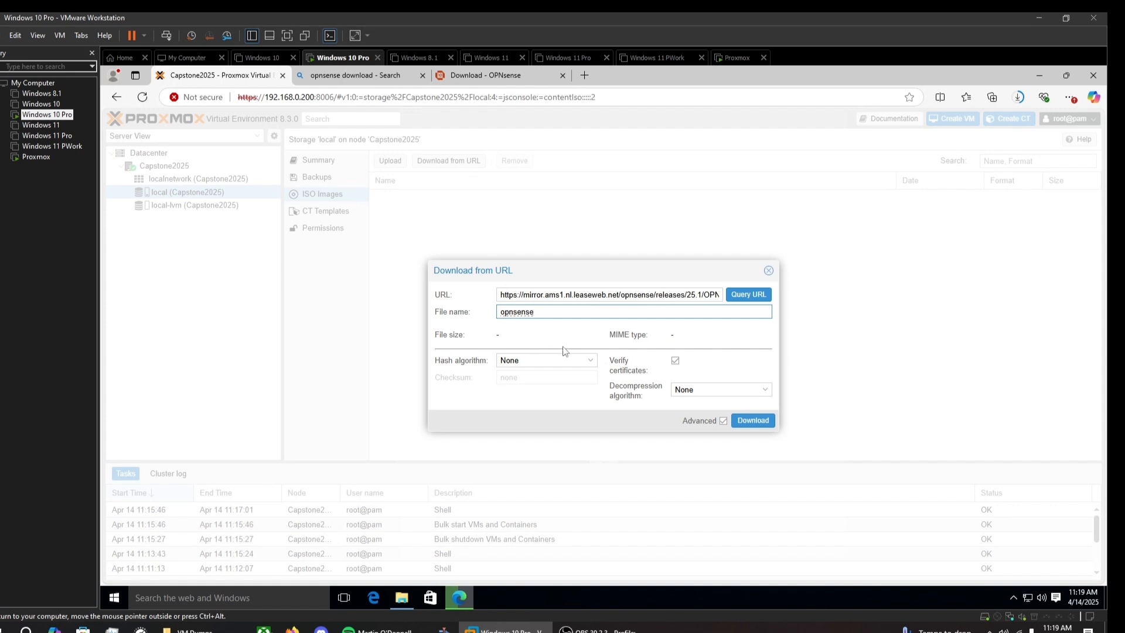
click(747, 296)
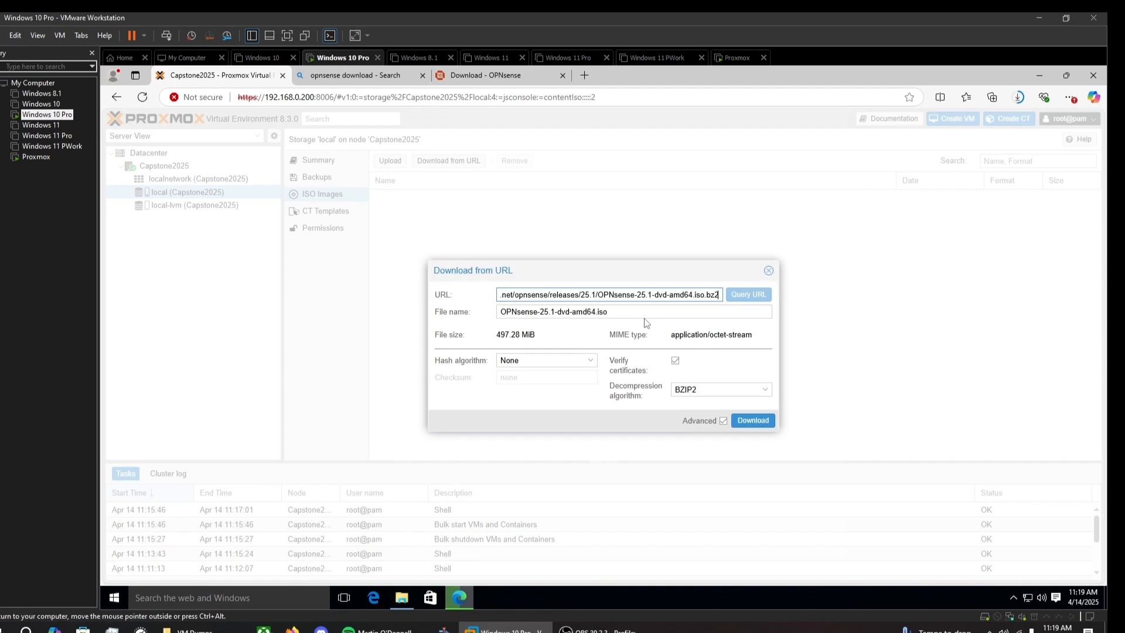
click(753, 420)
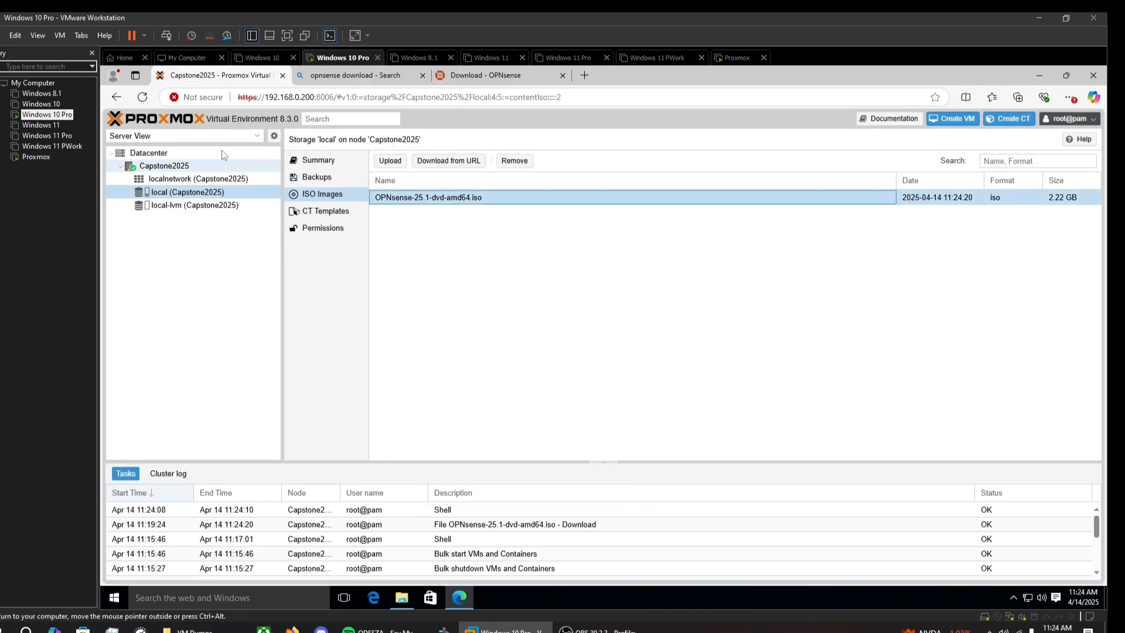
Step: Start a new VM on Capstone2025 named opnsense
click(245, 170)
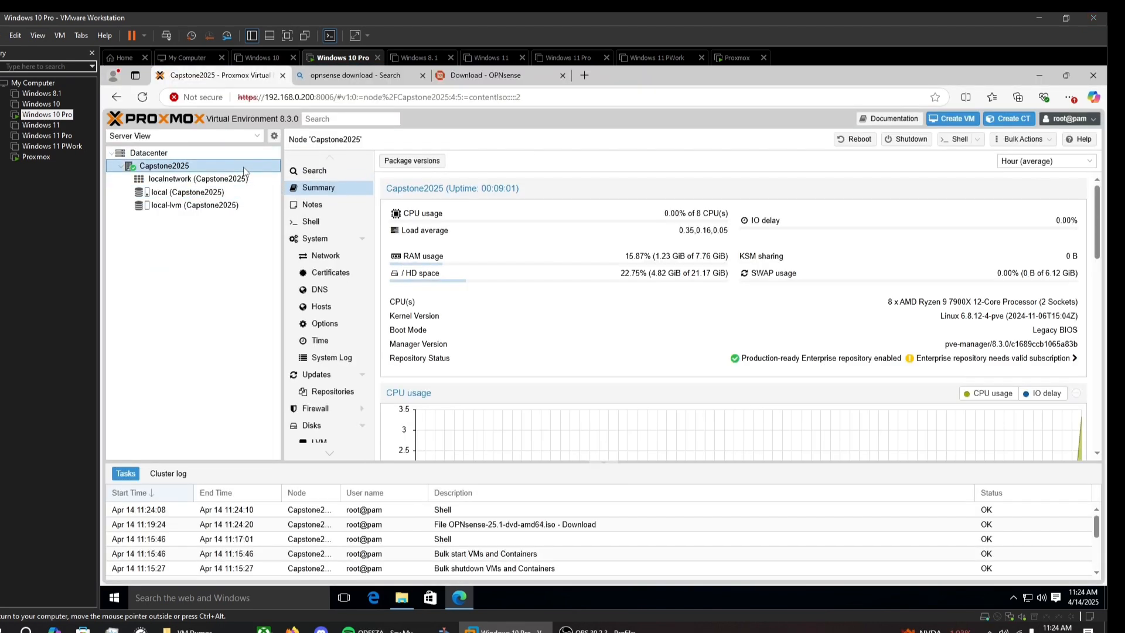
double_click(173, 167)
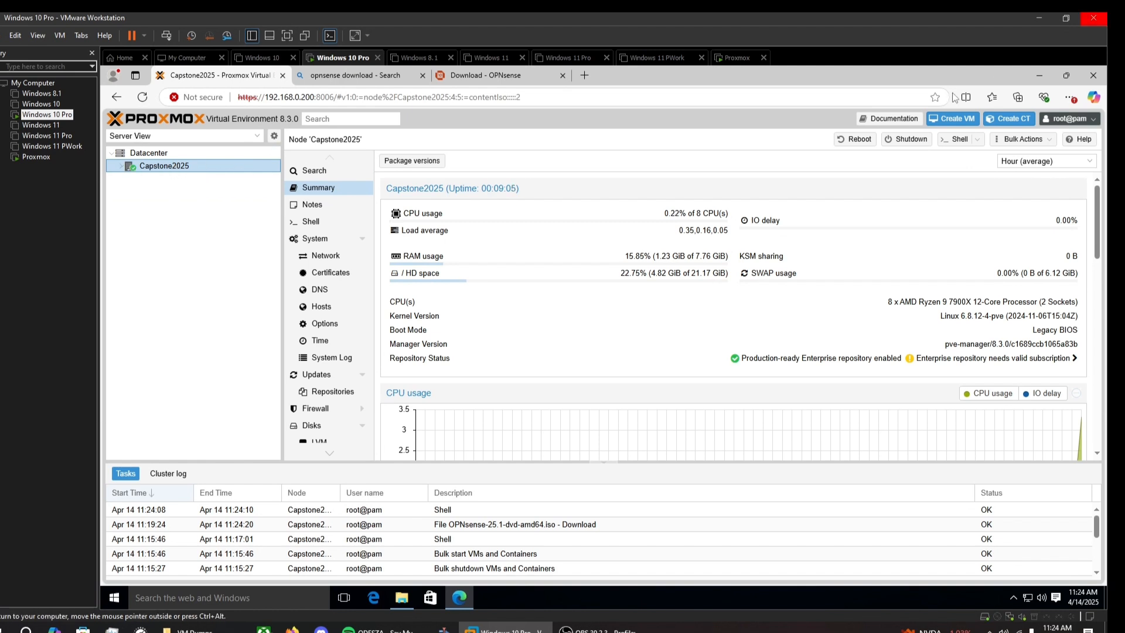
click(948, 120)
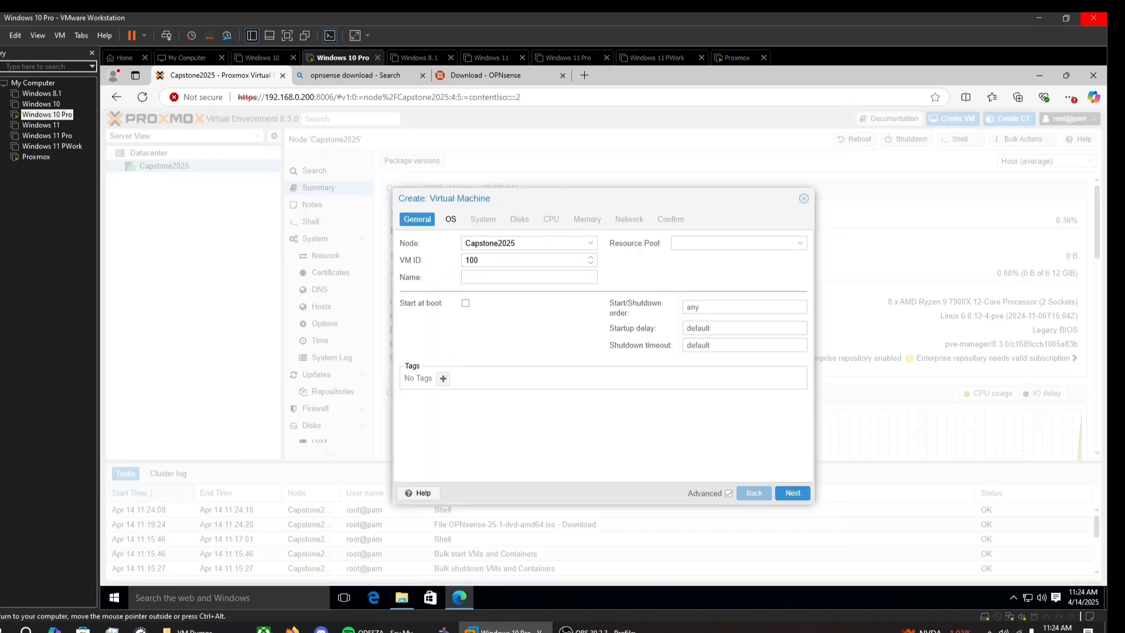
click(529, 277)
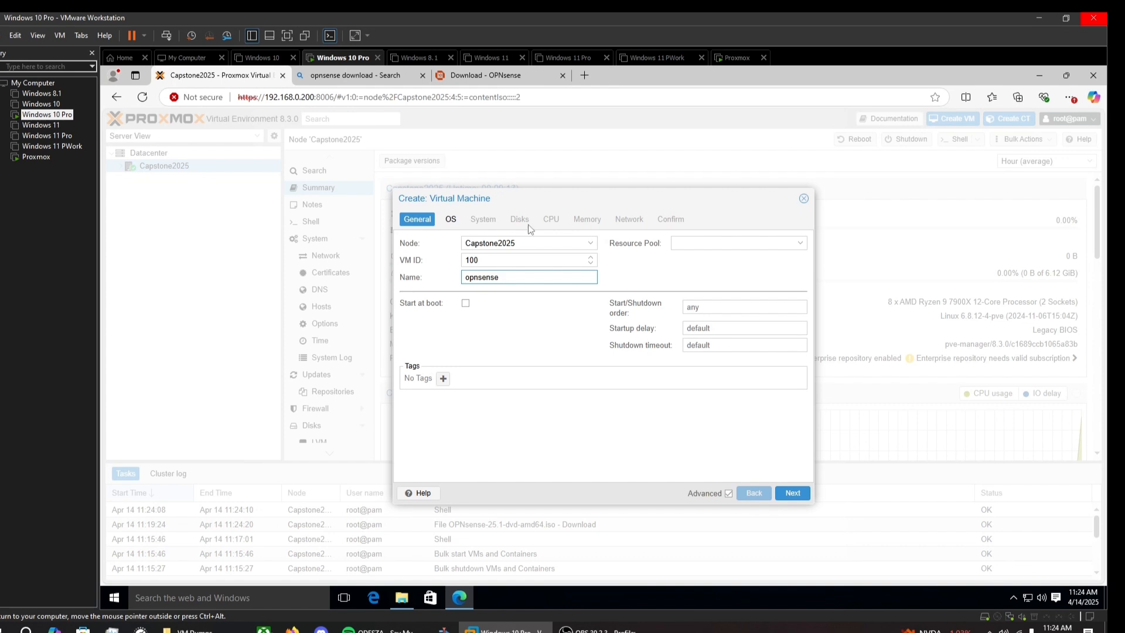
click(703, 243)
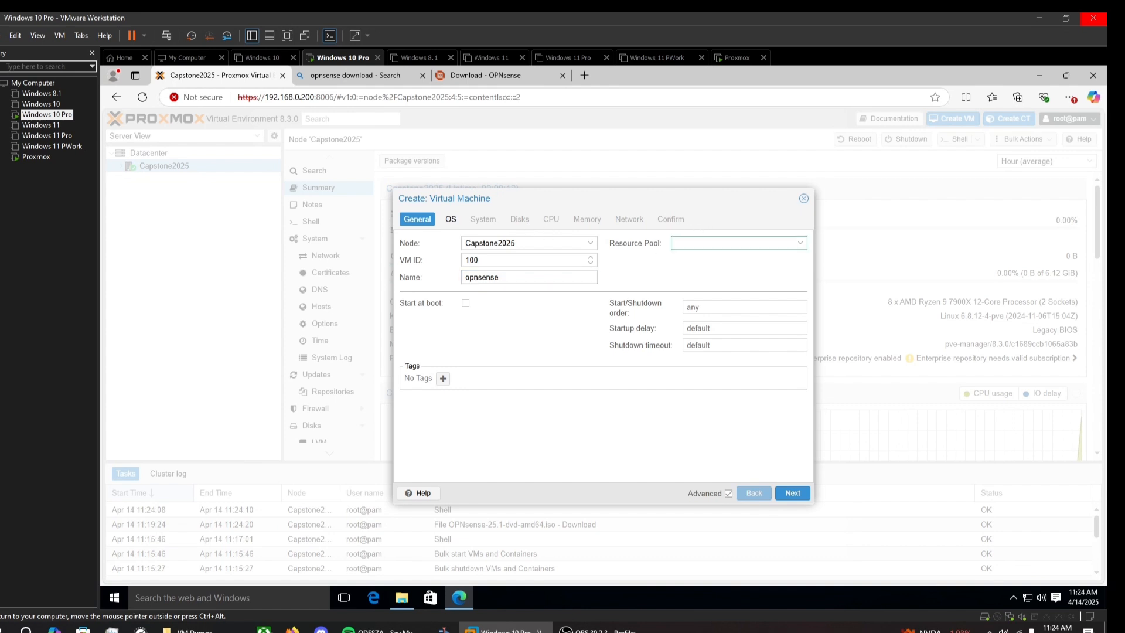
click(793, 493)
Step: Use OPNsense-25.1-dvd-amd64.iso from local storage with guest OS type Other
click(515, 260)
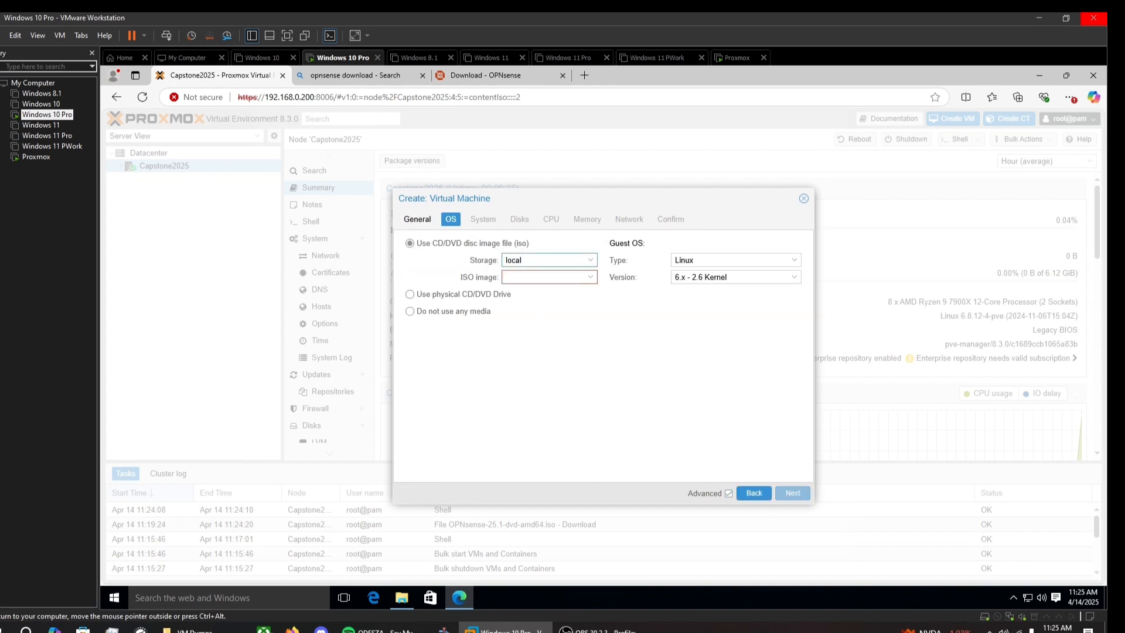
click(531, 293)
click(546, 276)
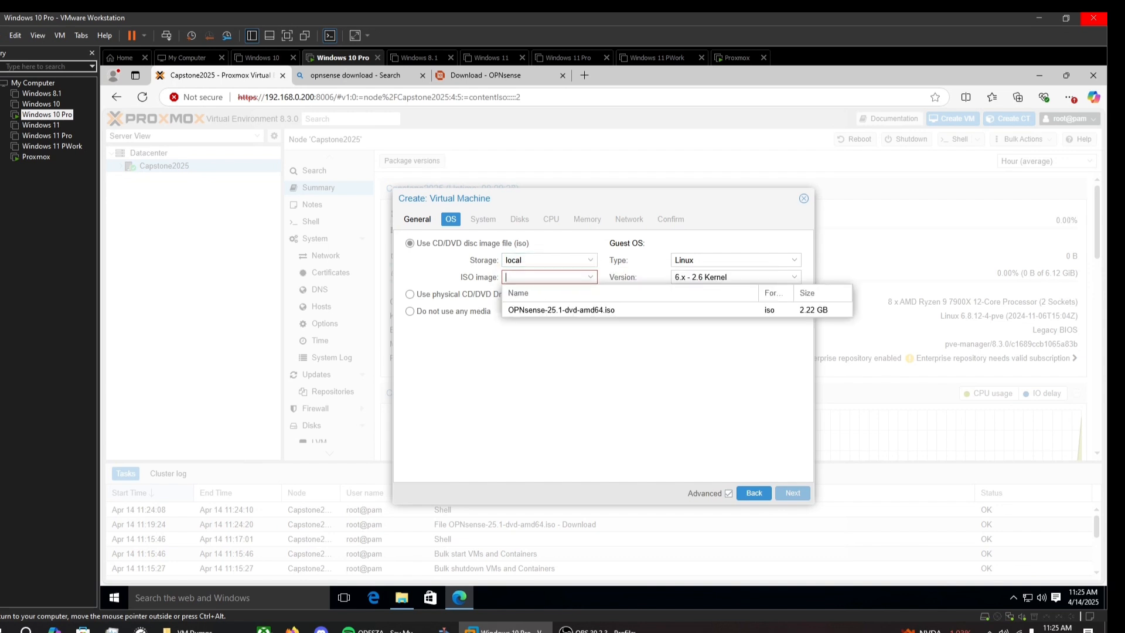
click(545, 302)
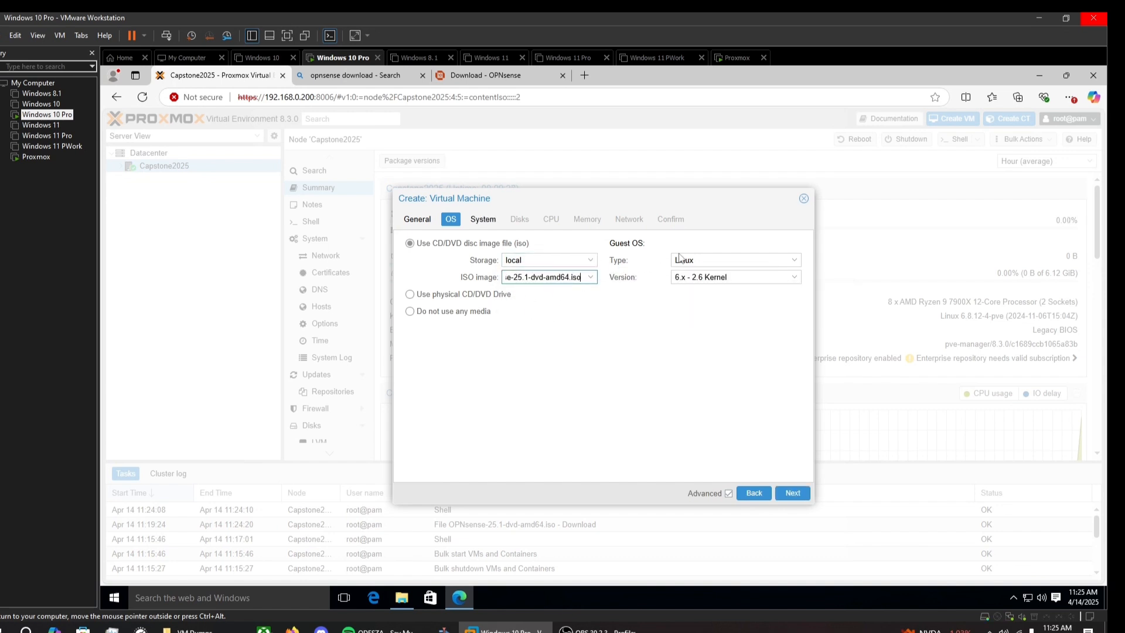
click(732, 260)
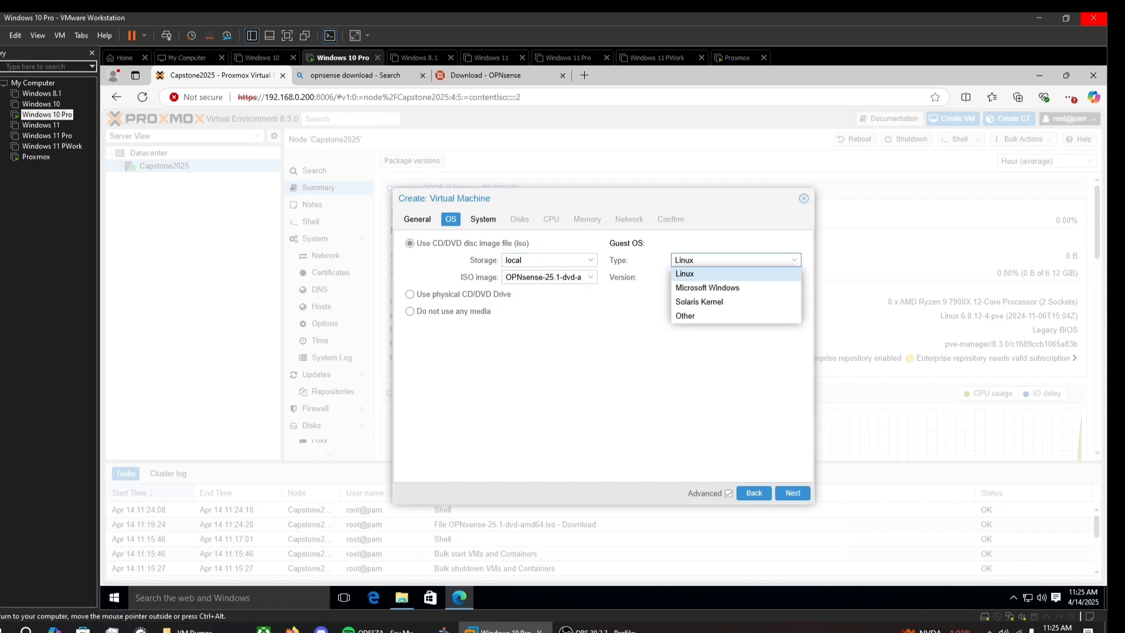
click(703, 317)
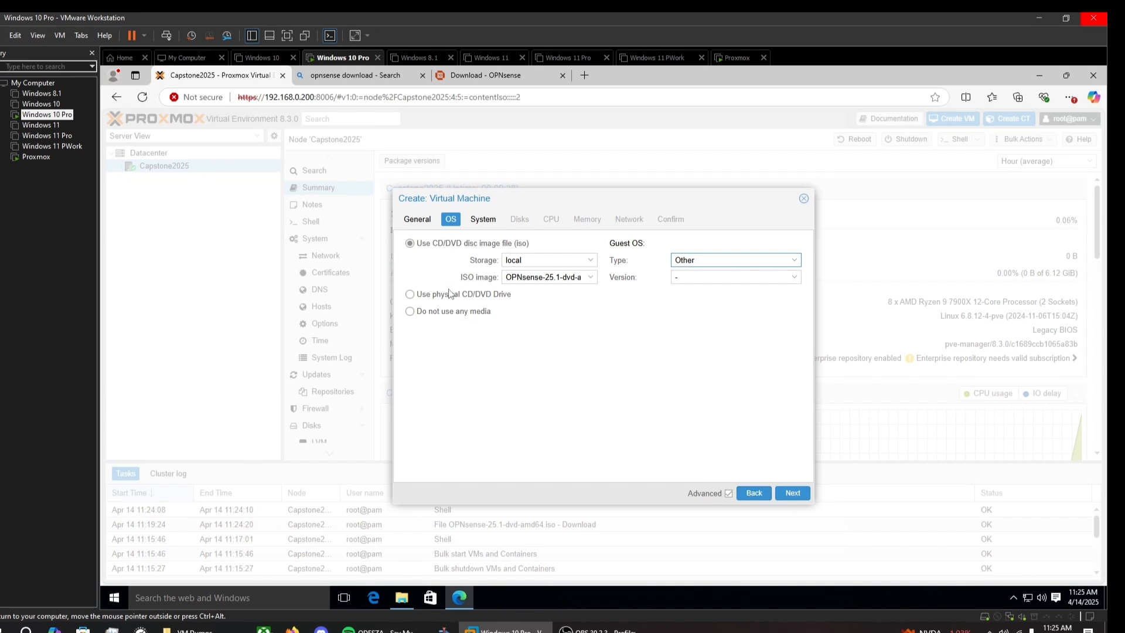
click(790, 493)
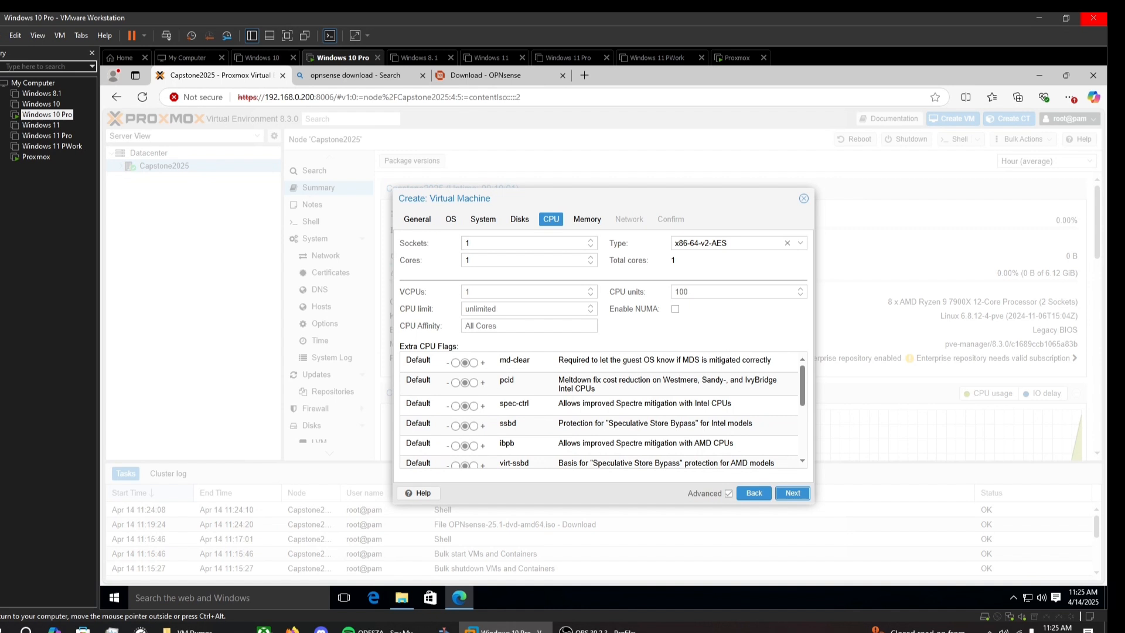
Step: Give the VM 2 CPU cores with CPU type host
click(478, 260)
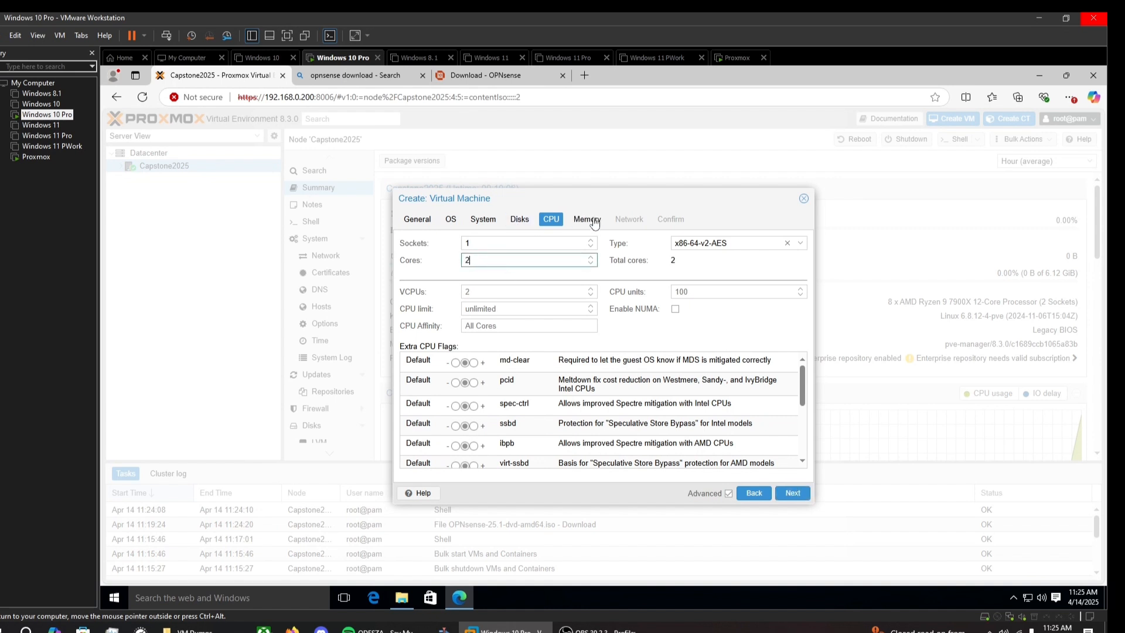
click(801, 243)
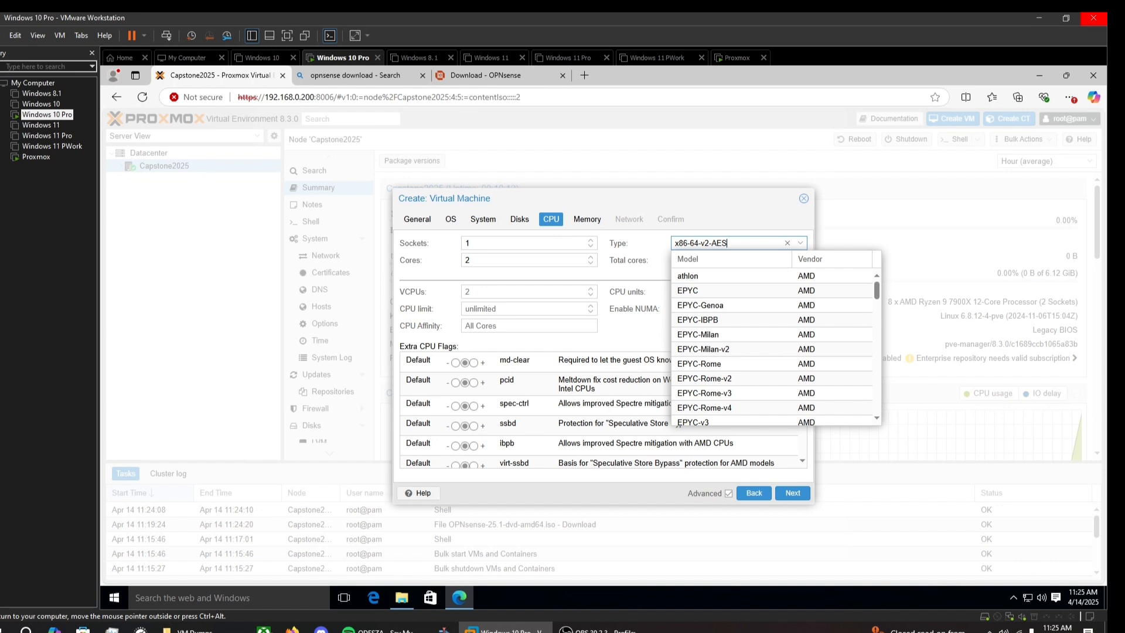
scroll(700, 410, down, 12)
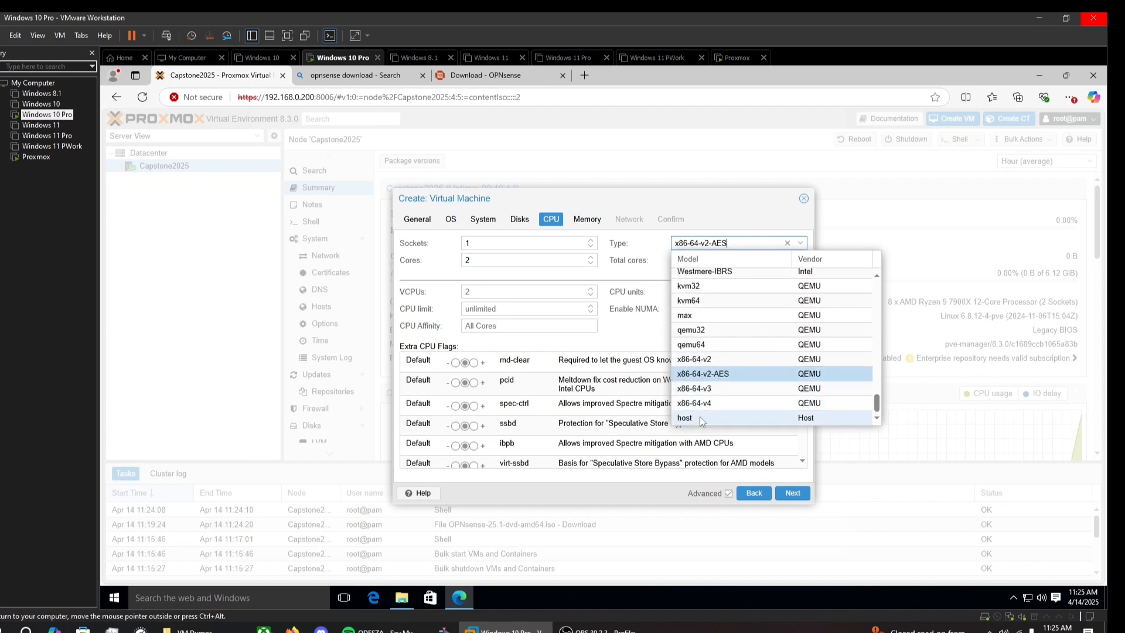
click(700, 417)
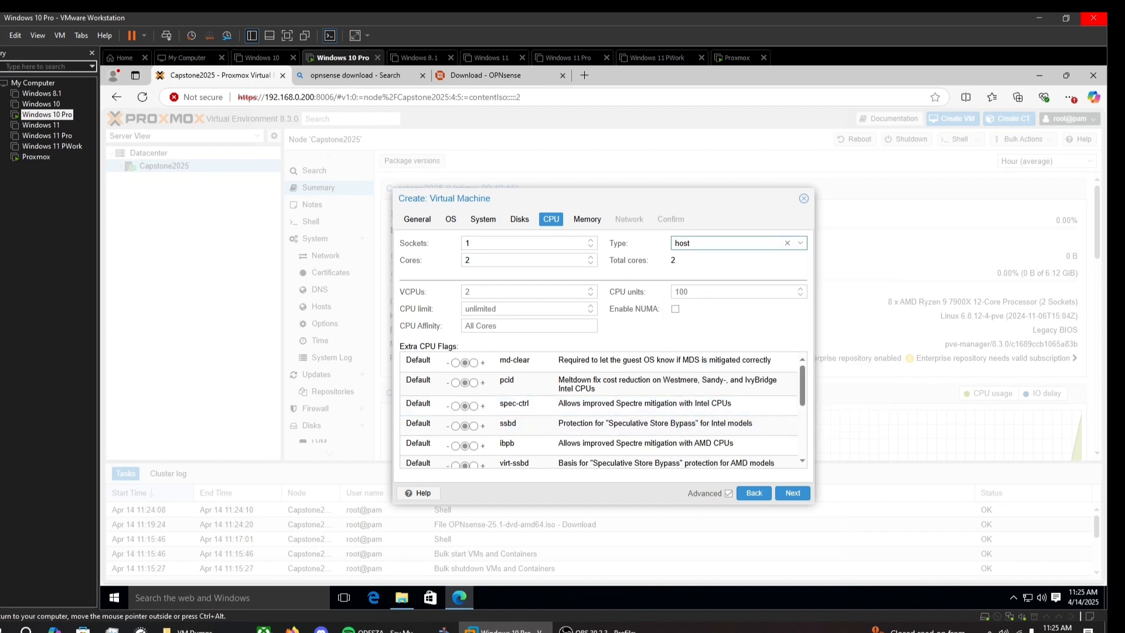
click(793, 493)
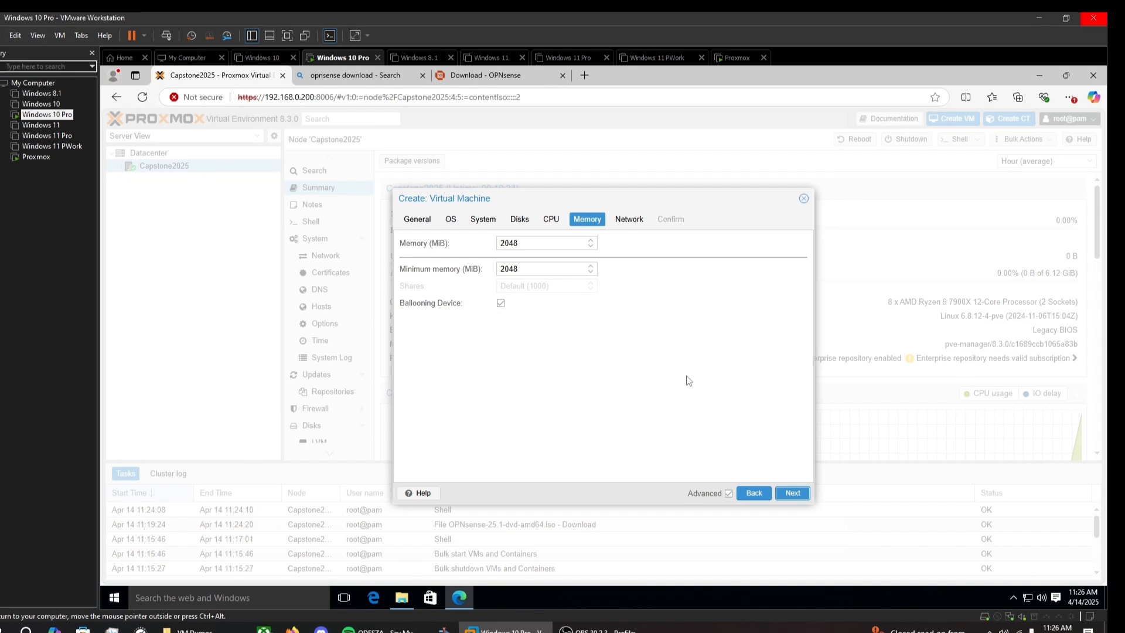
Step: Keep 2048 MiB memory, add a VirtIO NIC on vmbr0, and create VM 100
click(793, 494)
click(529, 260)
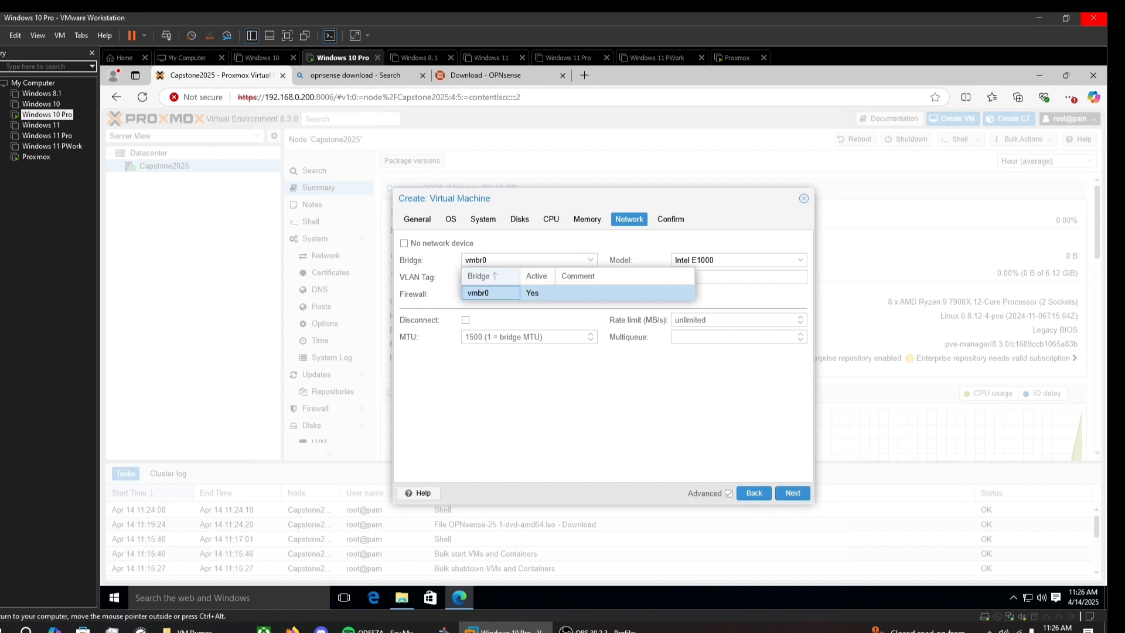
click(490, 293)
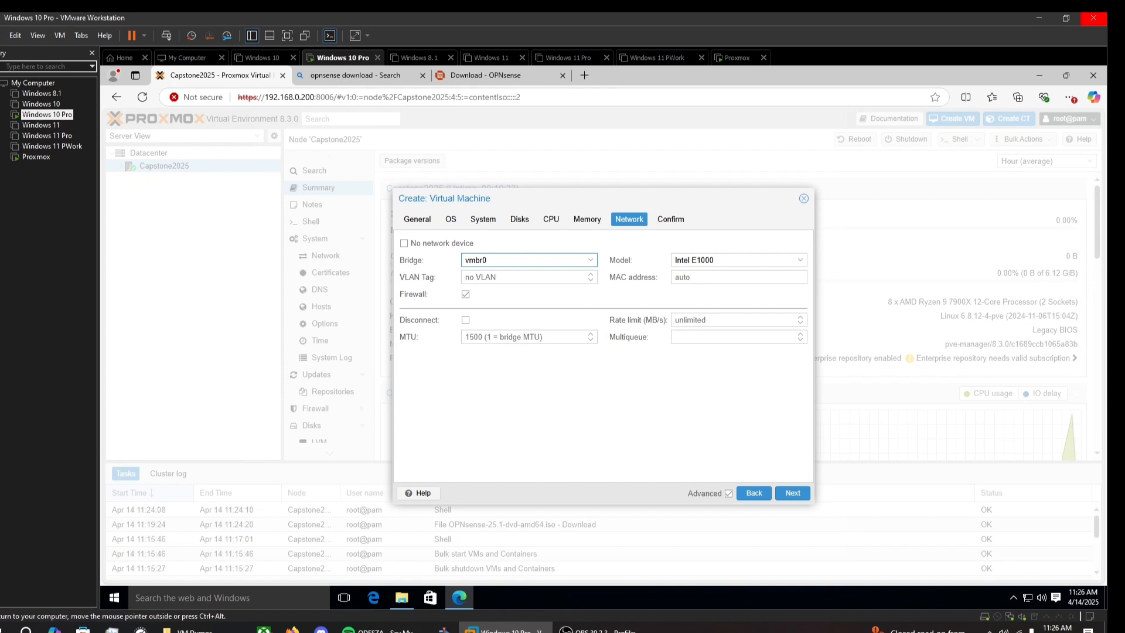
click(739, 261)
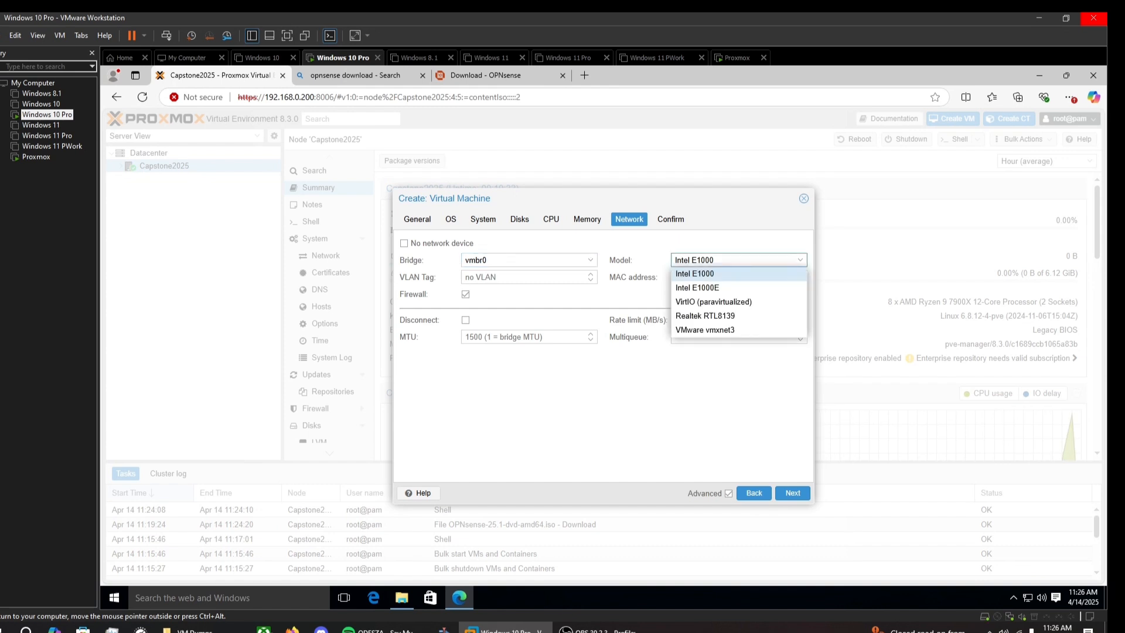
click(748, 302)
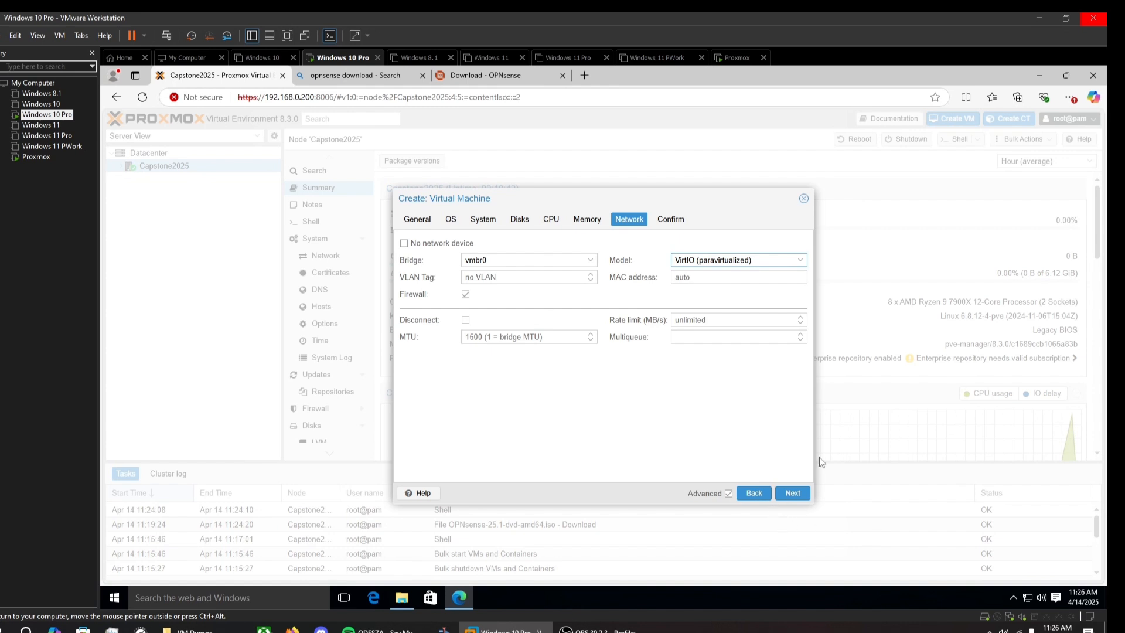
click(802, 498)
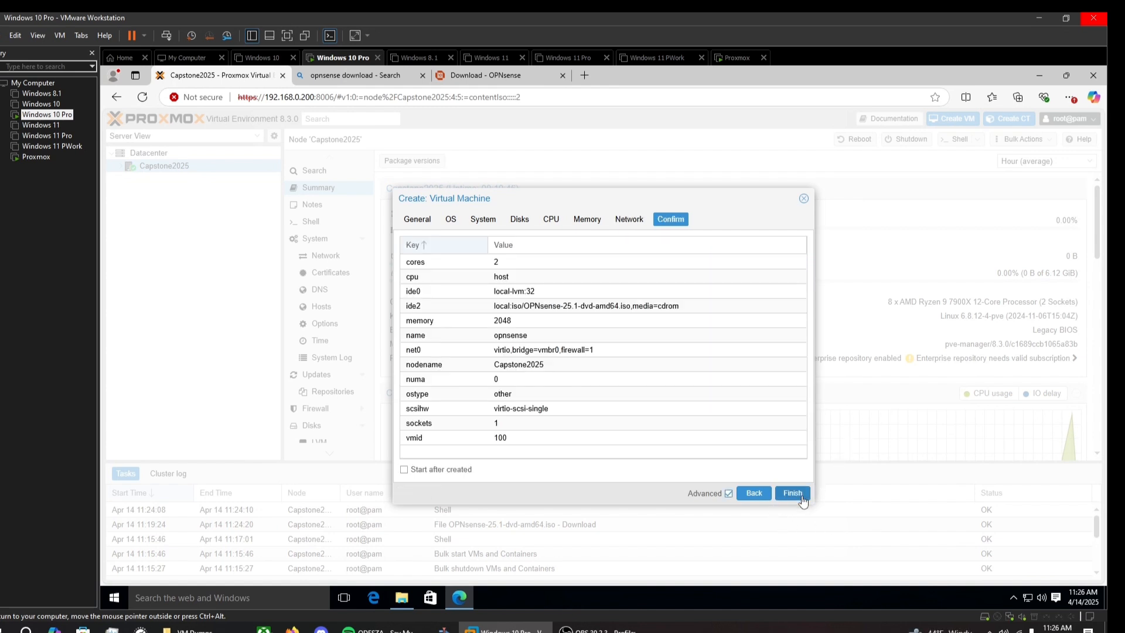
click(792, 492)
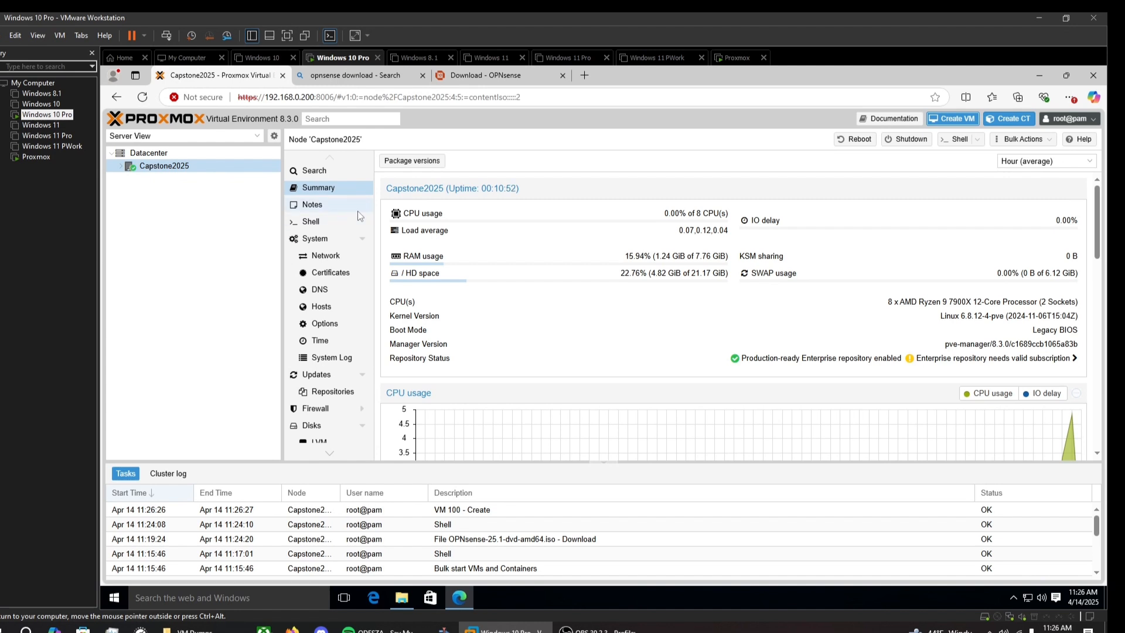
Step: Create a new Linux bridge vmbr1 on the Capstone2025 node
click(337, 260)
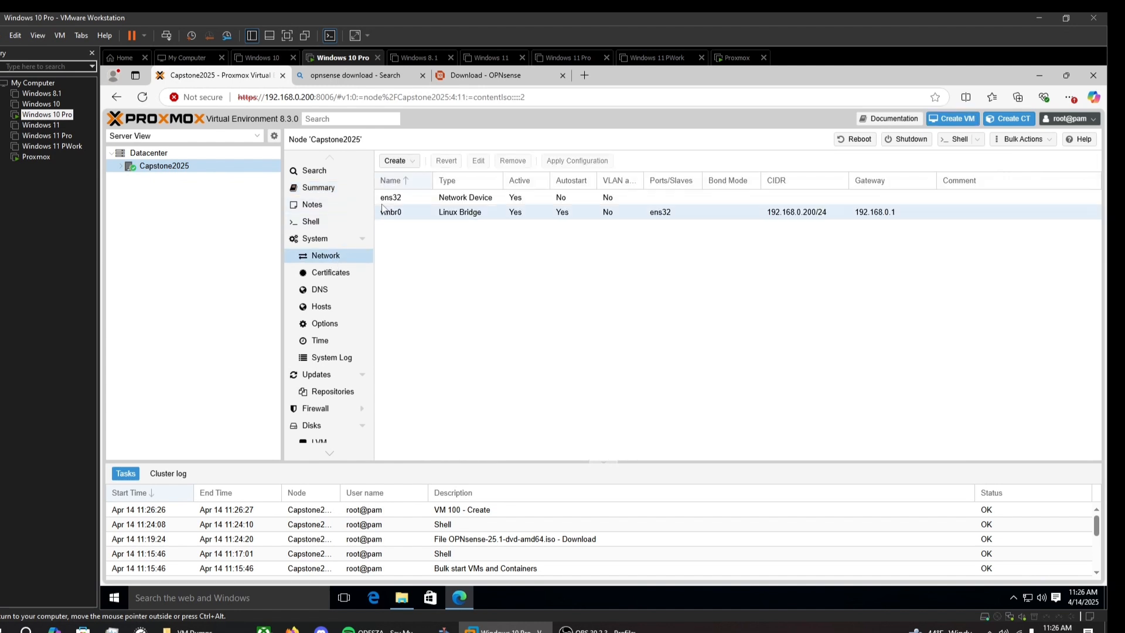
click(396, 161)
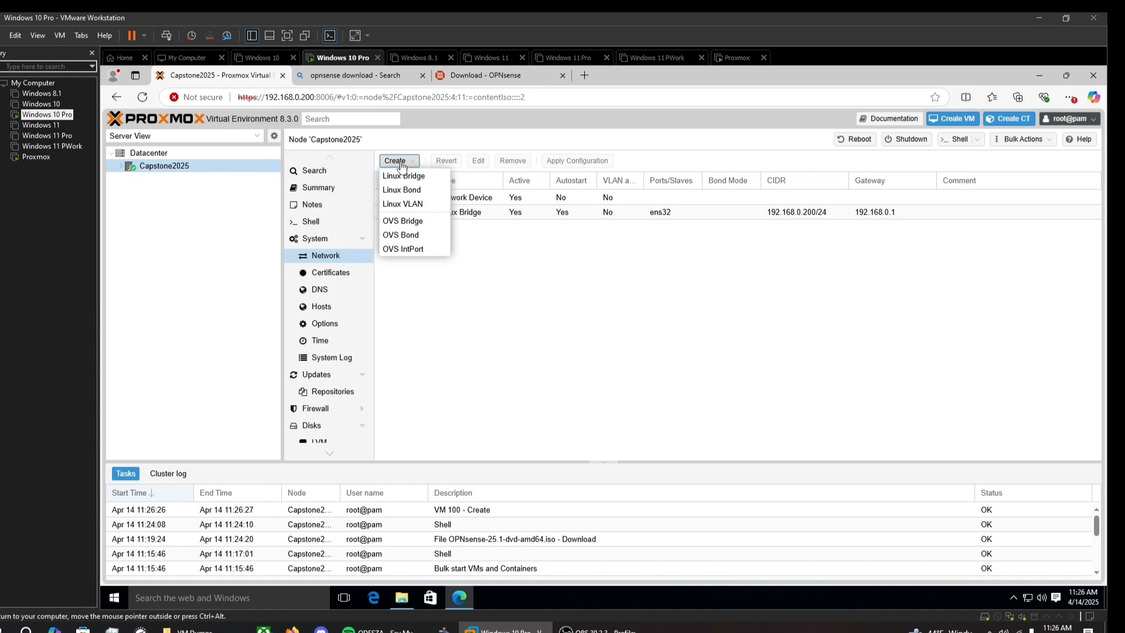
click(433, 178)
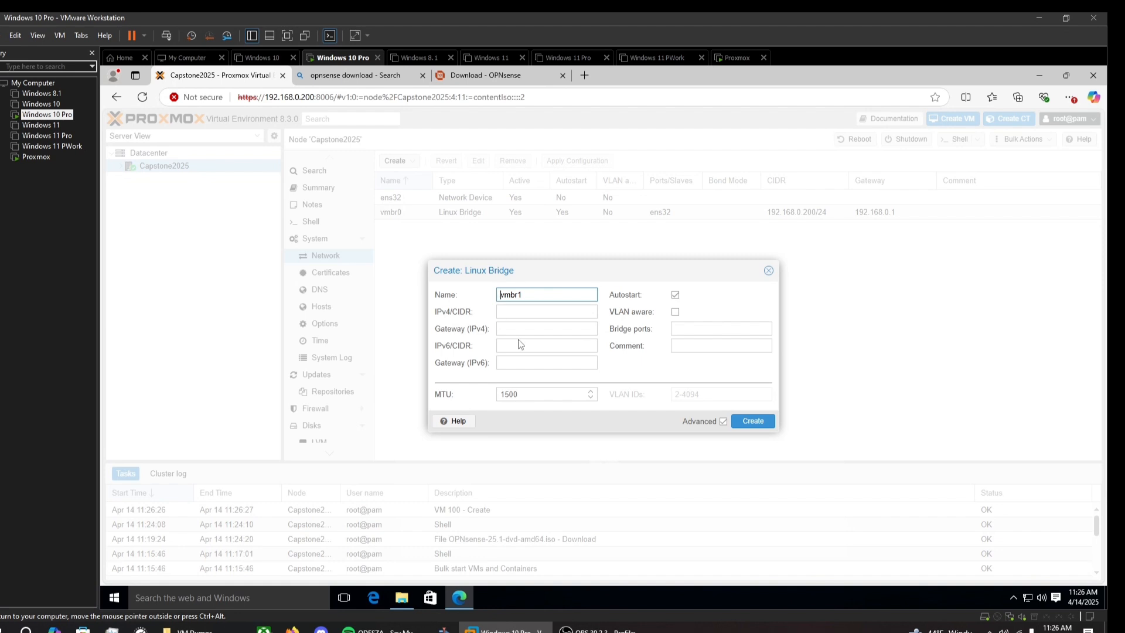
click(738, 422)
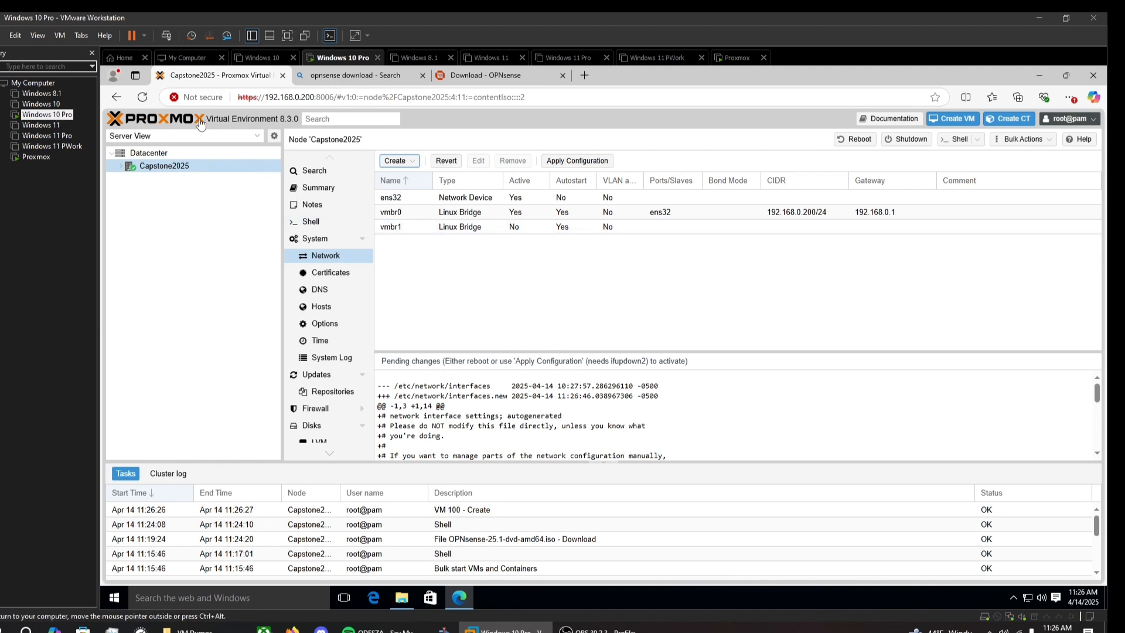
Step: Expand the node, select the opnsense VM, and bring up its console
double_click(204, 168)
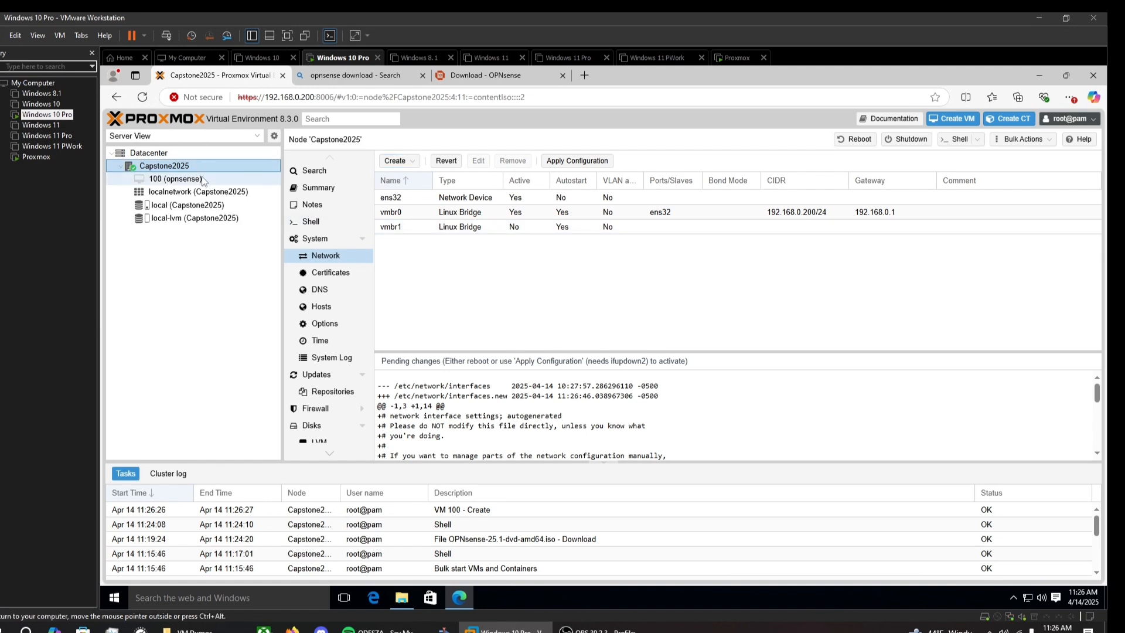
click(204, 179)
double_click(212, 169)
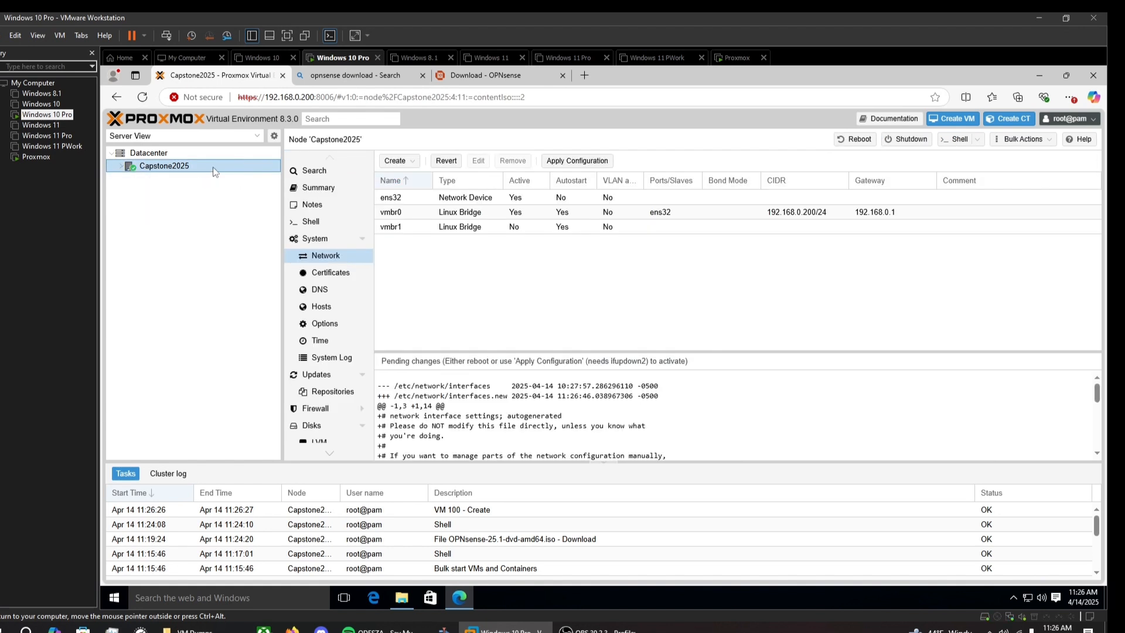
double_click(211, 170)
click(200, 180)
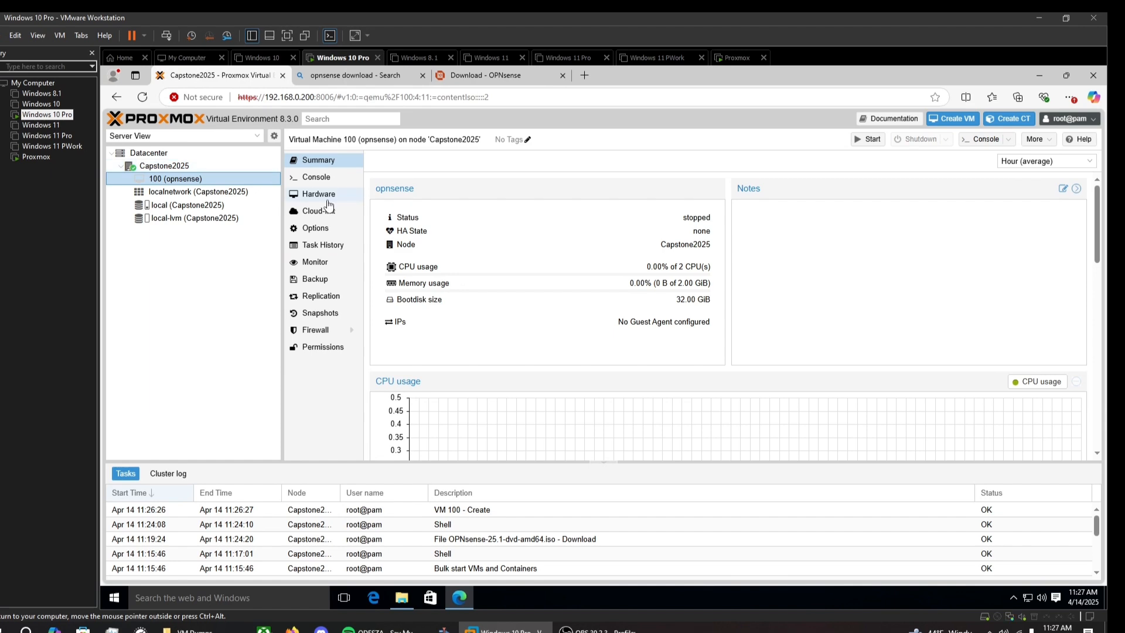
click(328, 178)
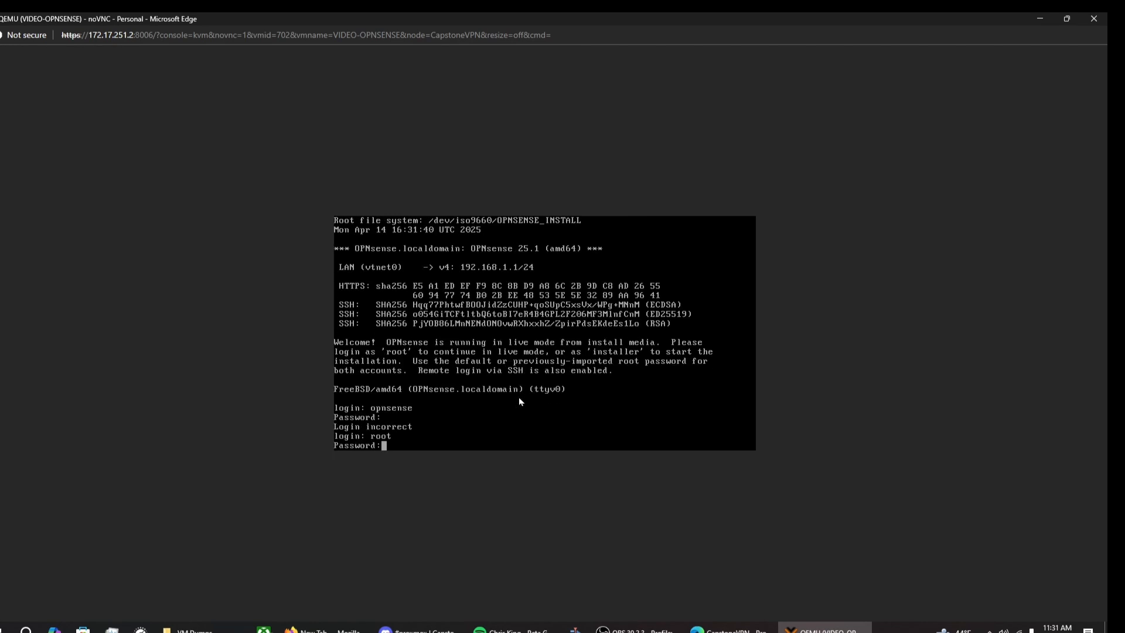
Step: With option 2, set a static IP 192.168.0.1/24, gateway 192.168.0.1 and DNS 8.8.8.8
key(Return)
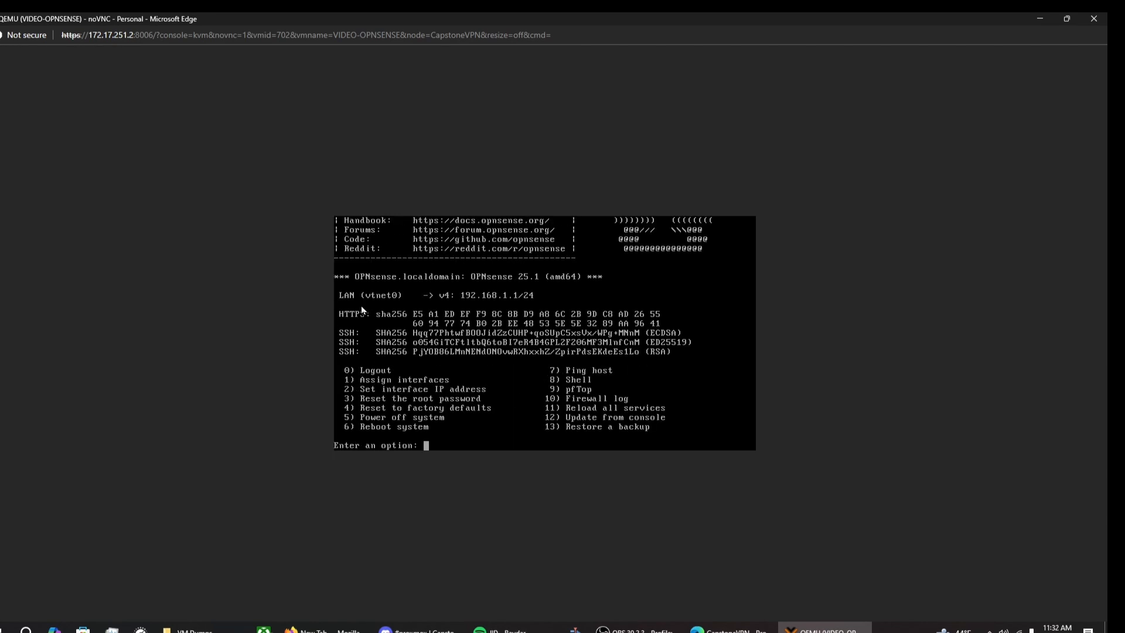
text(2)
key(Return)
text(n)
key(Return)
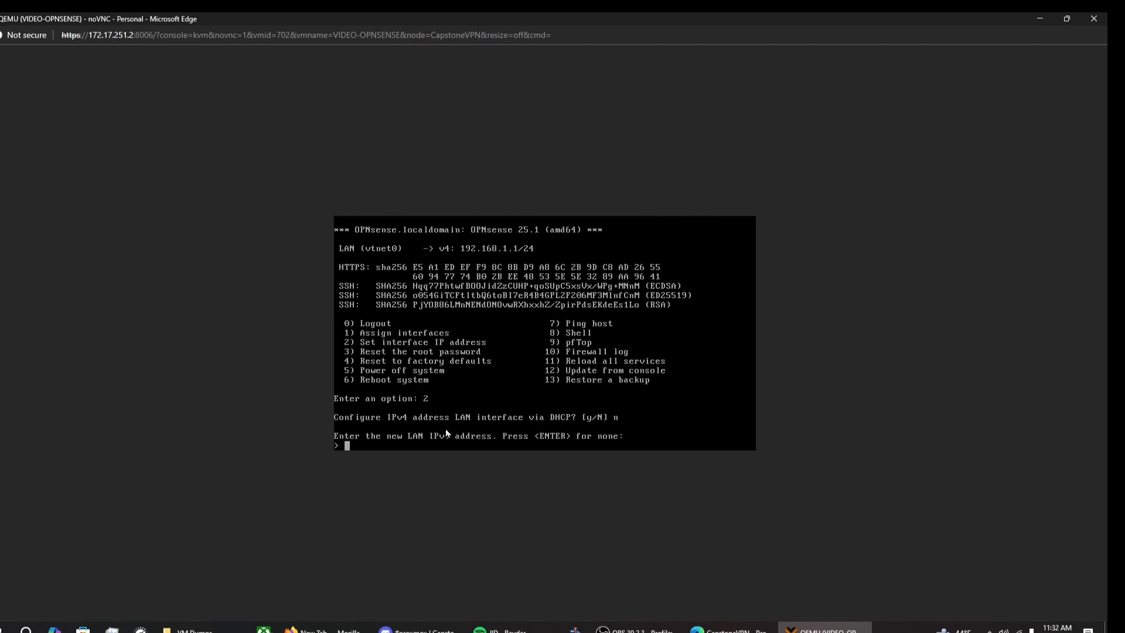
text(192.168.0.1)
key(Return)
text(24 192.168.0.1)
key(Return)
text(ne: > )
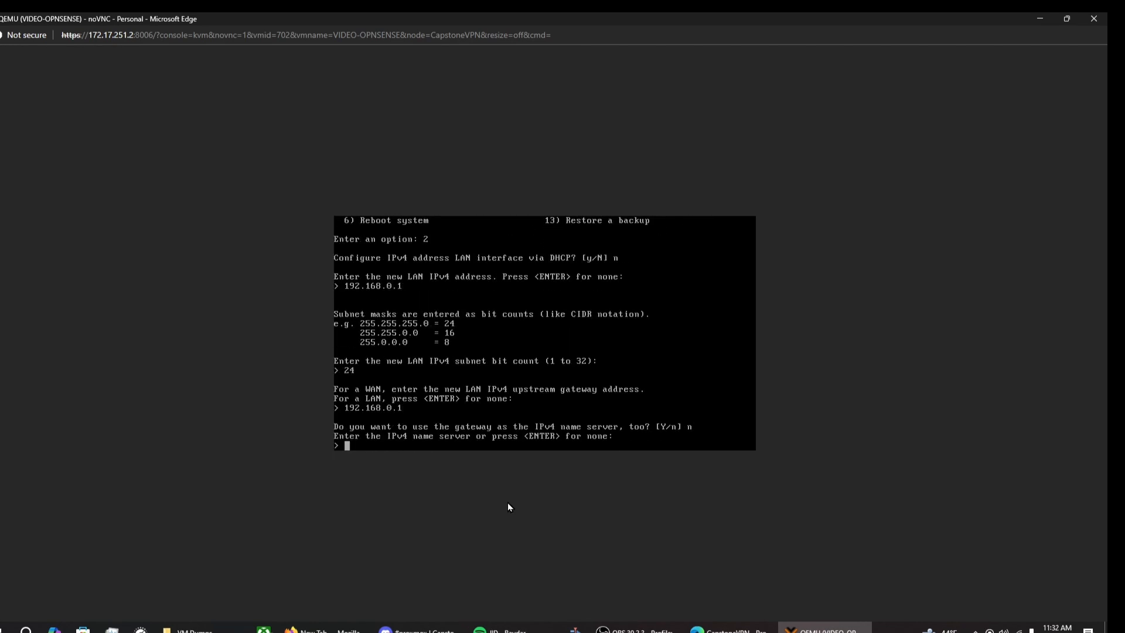
text(8.8.8.8)
key(Return)
text(n)
key(Return)
text(n n n n)
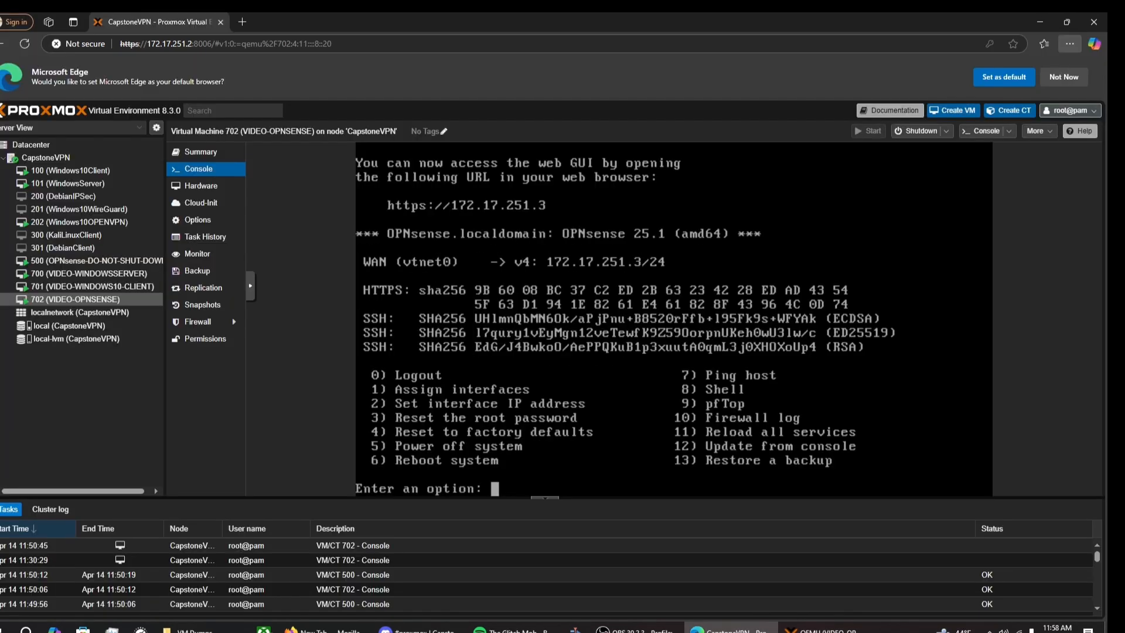
key(Return)
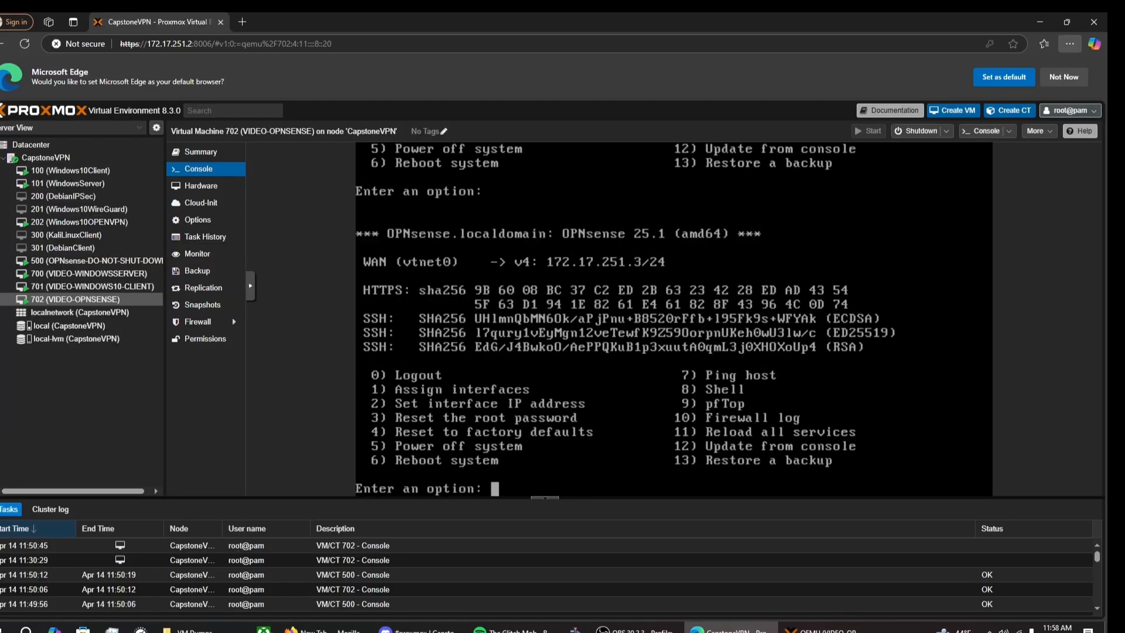
Step: With option 1, skip LAGGs and VLANs, assign vtnet0 as WAN and vtnet1 as LAN, and confirm
text(1)
key(Return)
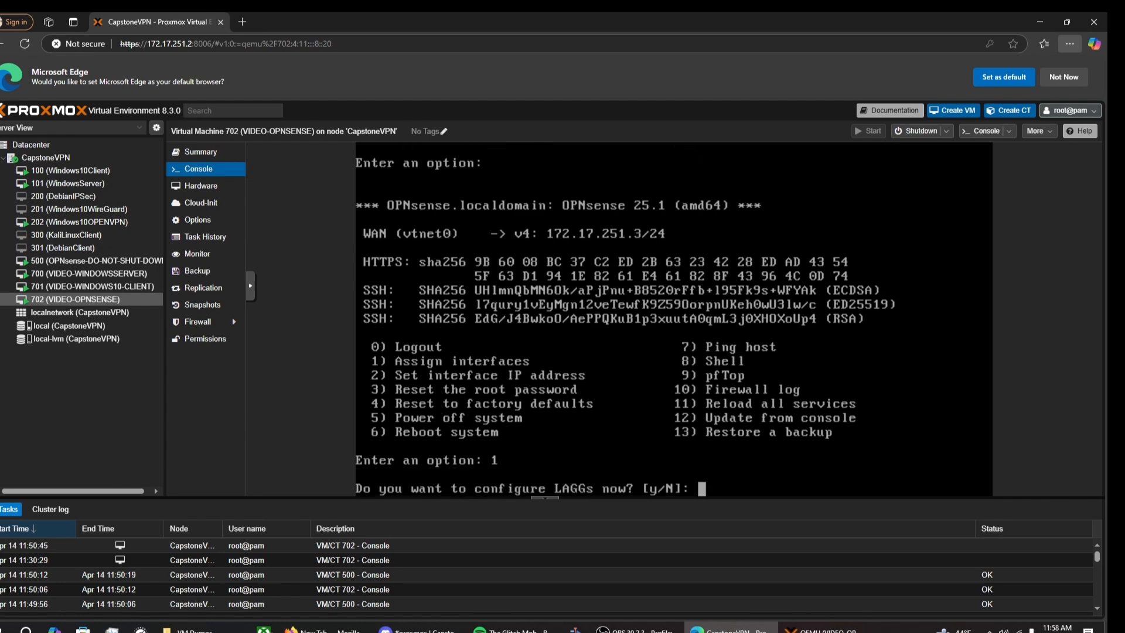
text(n)
key(Return)
text(n)
key(Return)
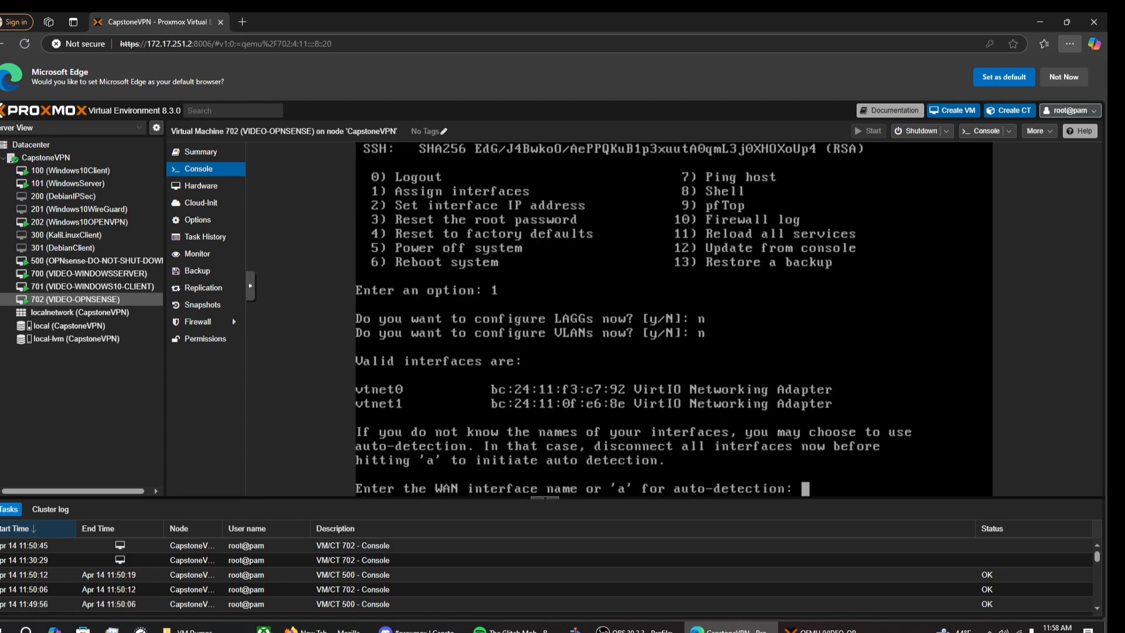
text(vtnet0)
key(Return)
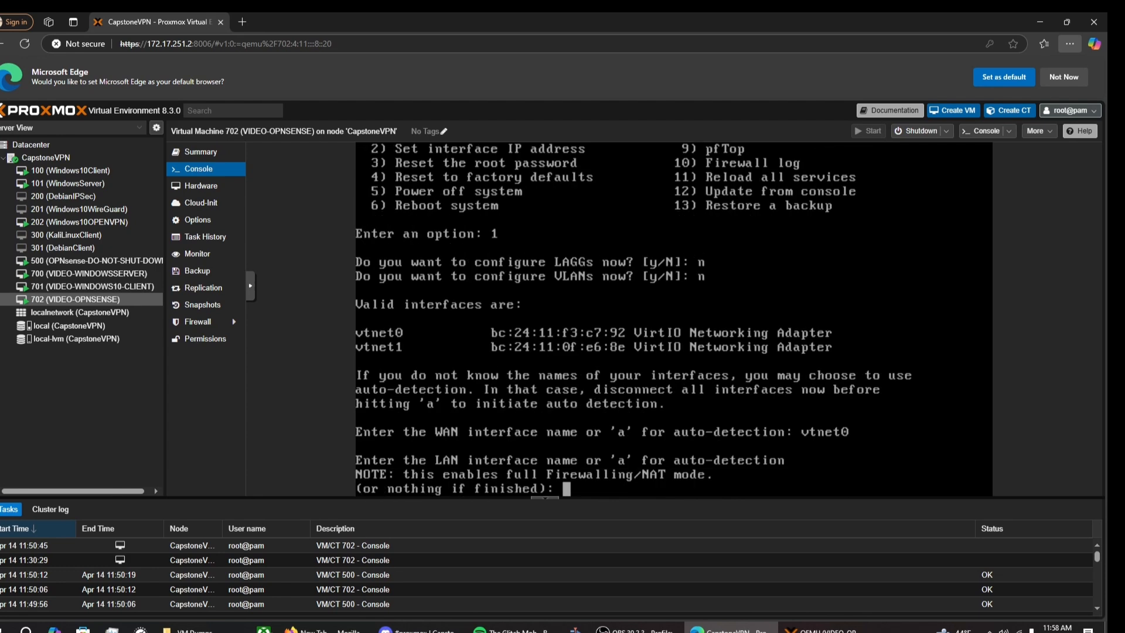
text(vtnet1)
key(Return)
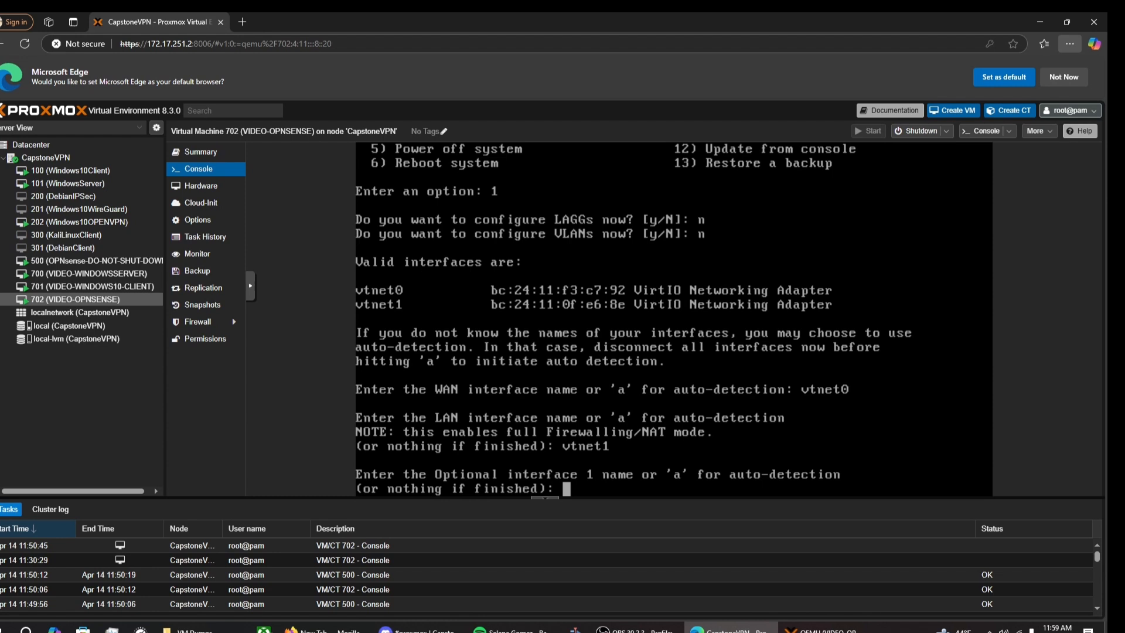
text(LAN)
key(Return)
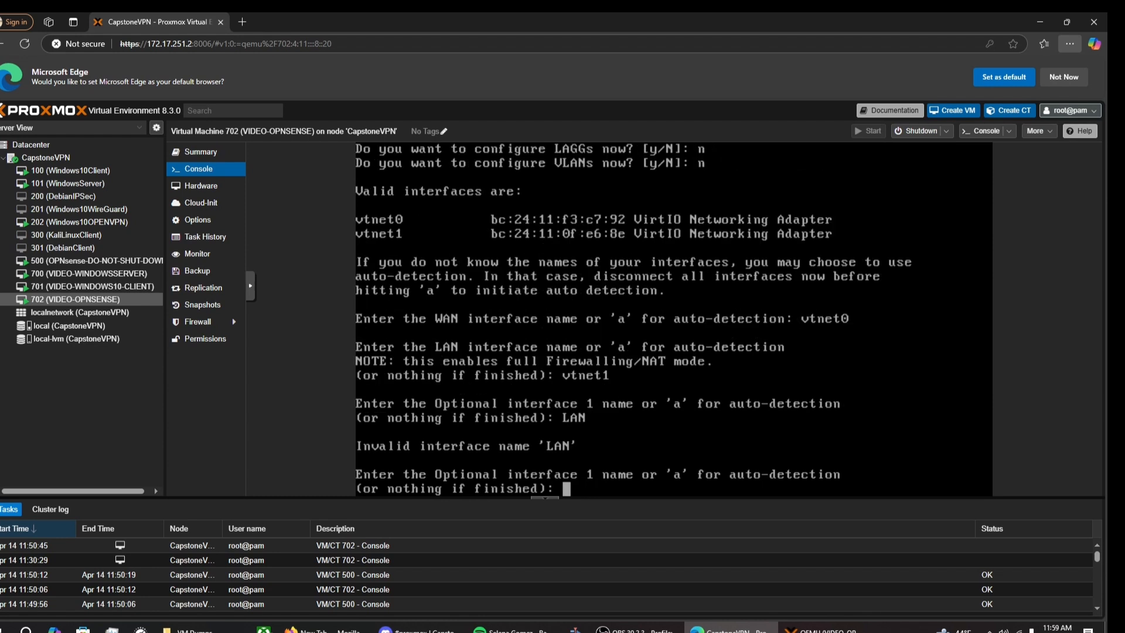
key(Return)
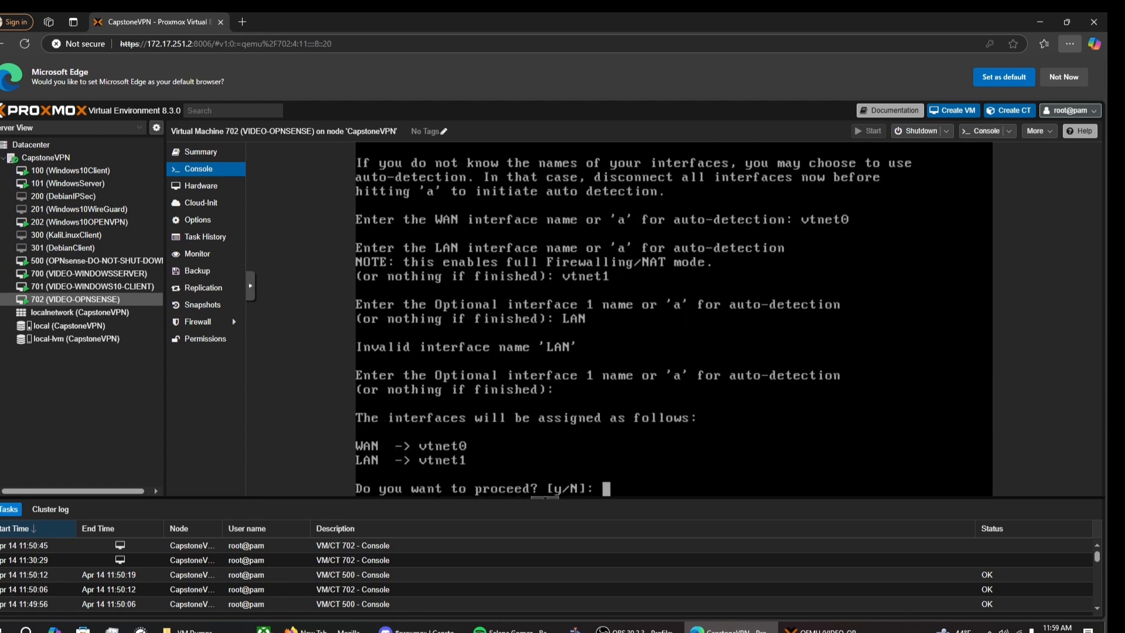
text(y)
key(Return)
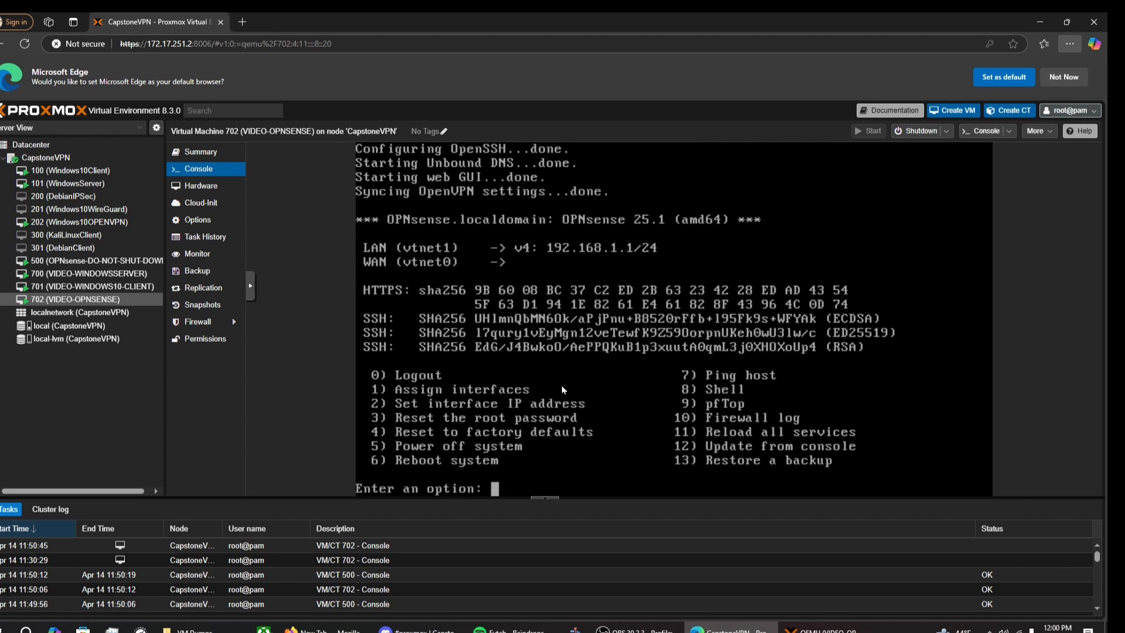
Step: Give the OPNsense LAN a static 192.168.0.1/24 address with upstream gateway 192.168.0.1
text(2)
key(Return)
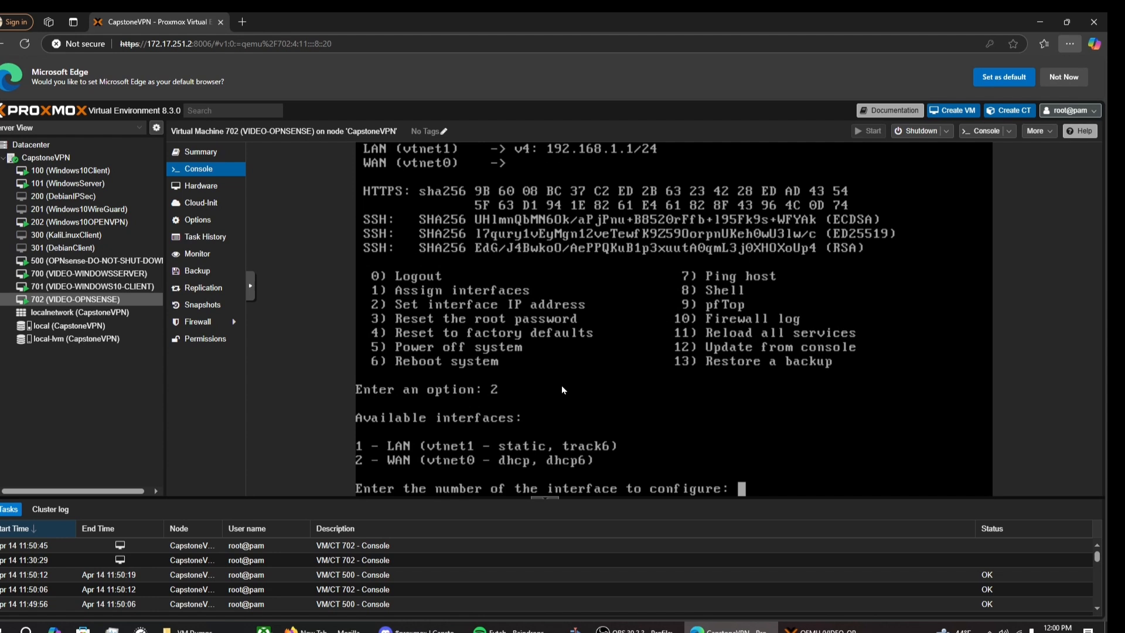
text(1)
key(Return)
text(n)
key(Return)
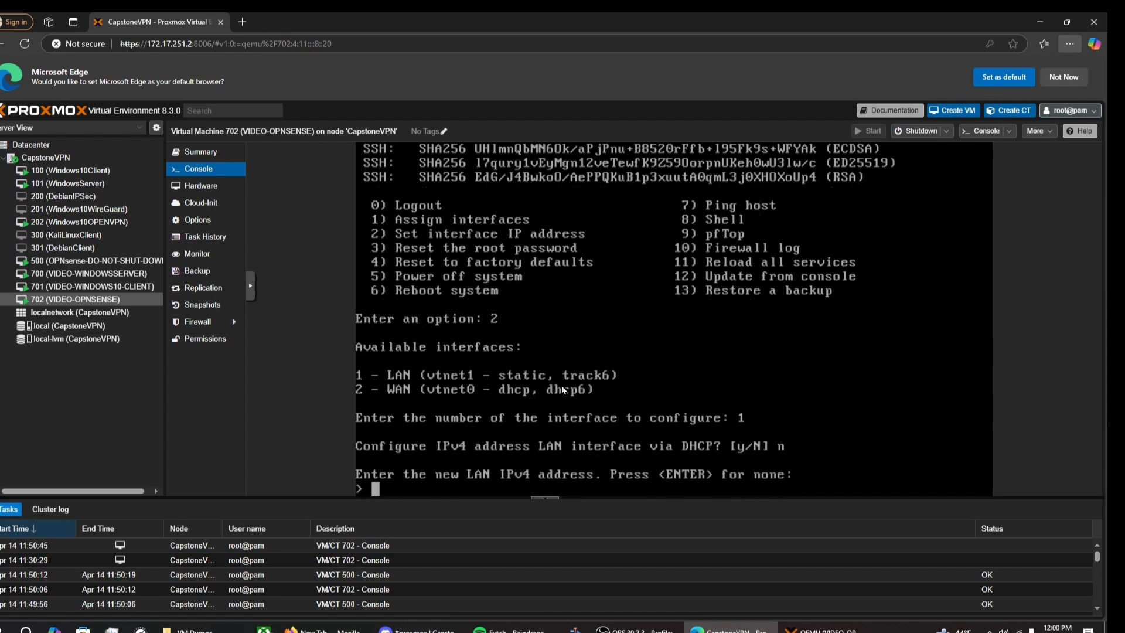
text(192.168.0.1)
key(Return)
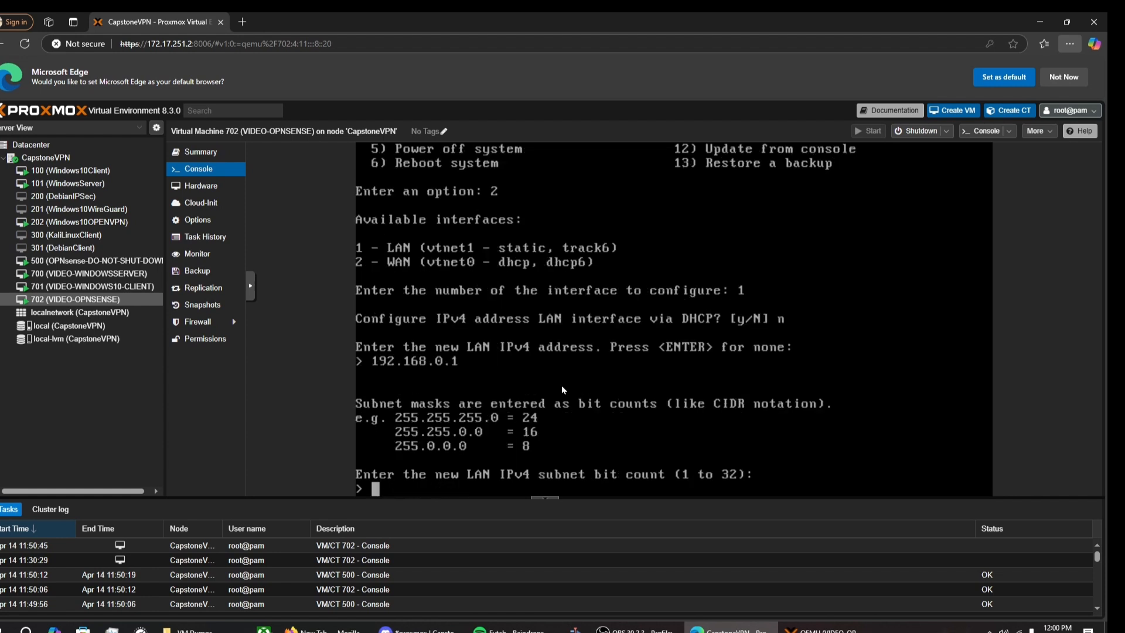
text(24)
key(Return)
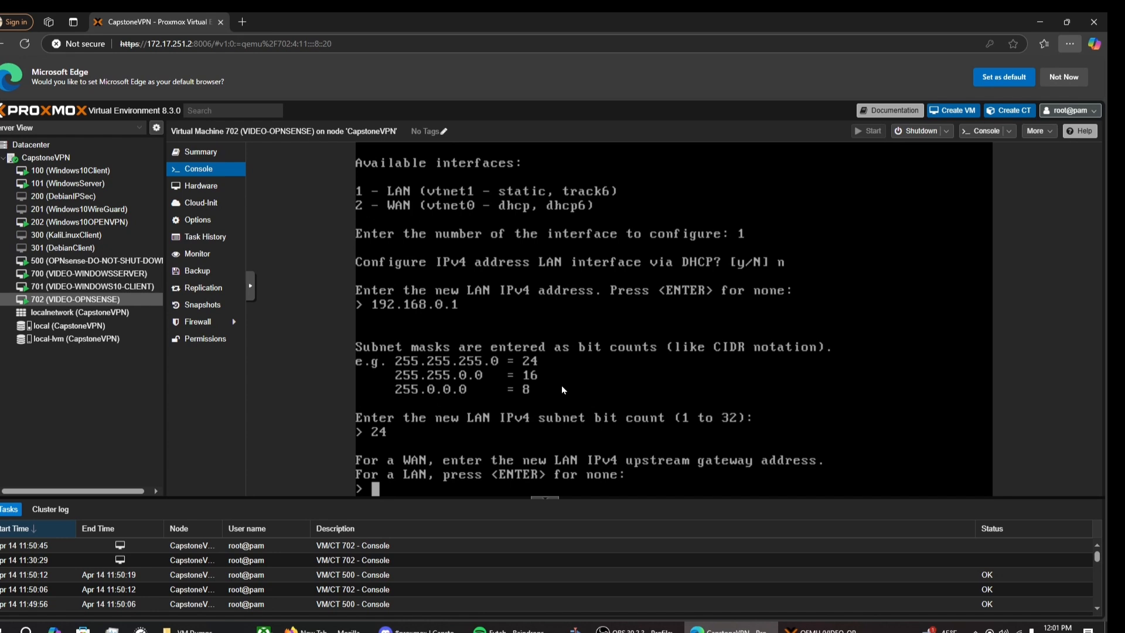
text(192.168.0.1)
key(Return)
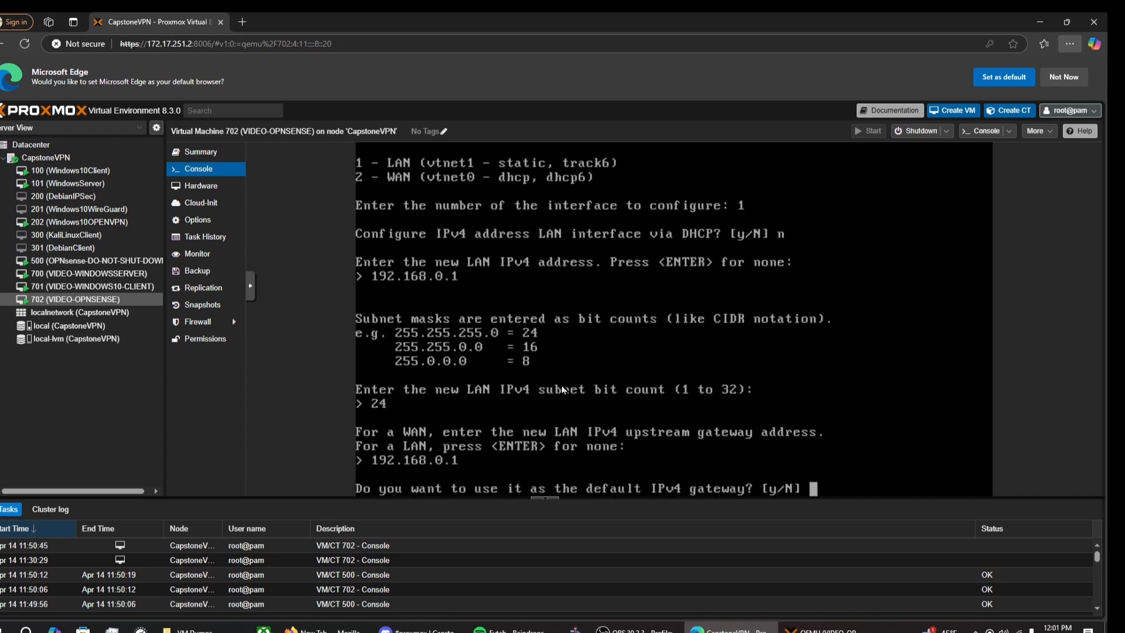
Step: Make 192.168.0.1 the default IPv4 gateway, use DNS 8.8.8.8, and leave LAN IPv6 unconfigured
text(y)
key(Return)
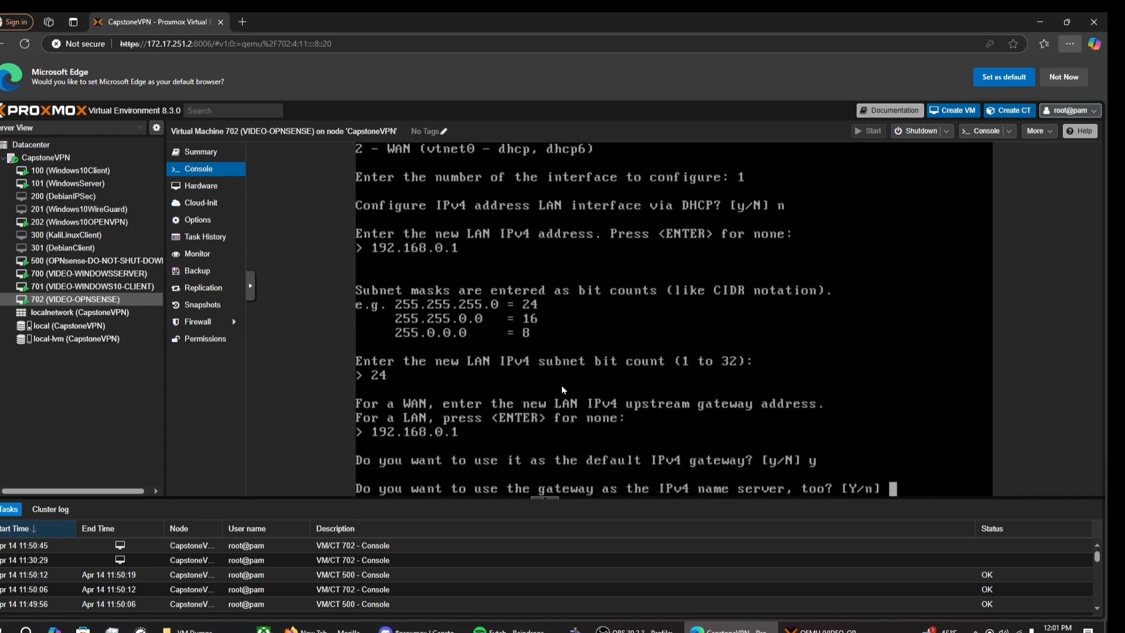
text(n)
key(Return)
text(8.)
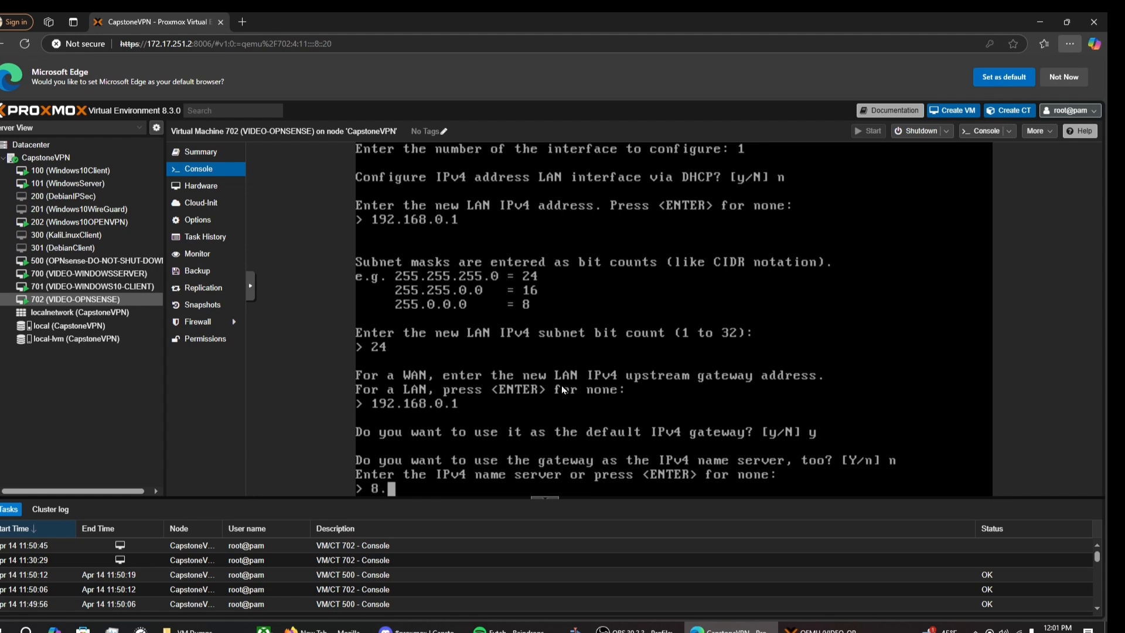
text(8.8.8.)
key(Return)
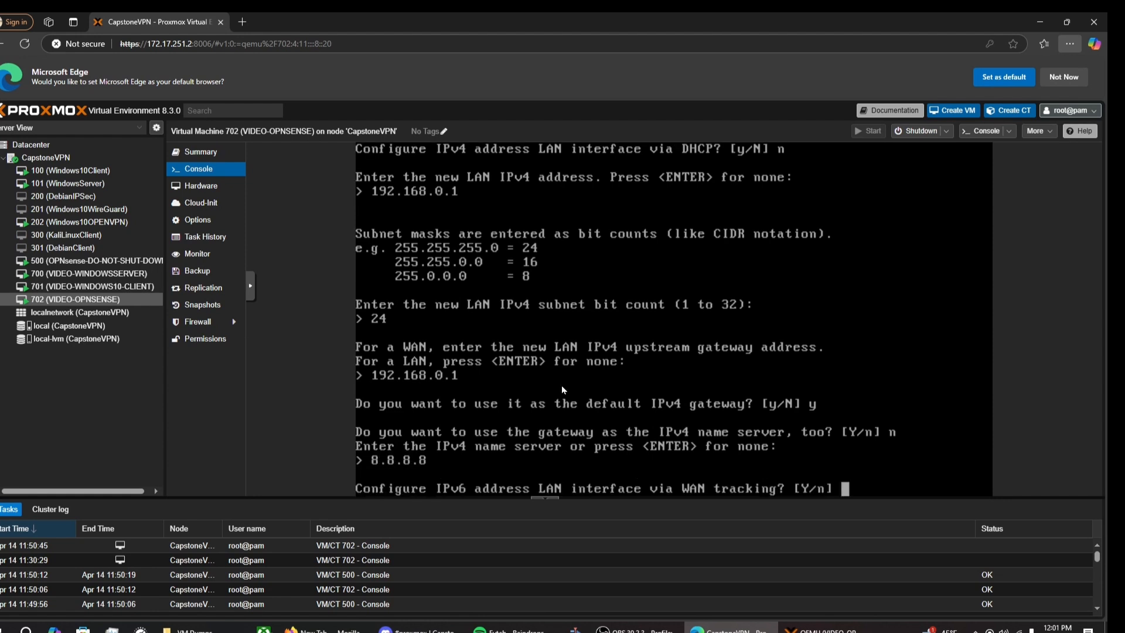
text(n)
key(Return)
text(n)
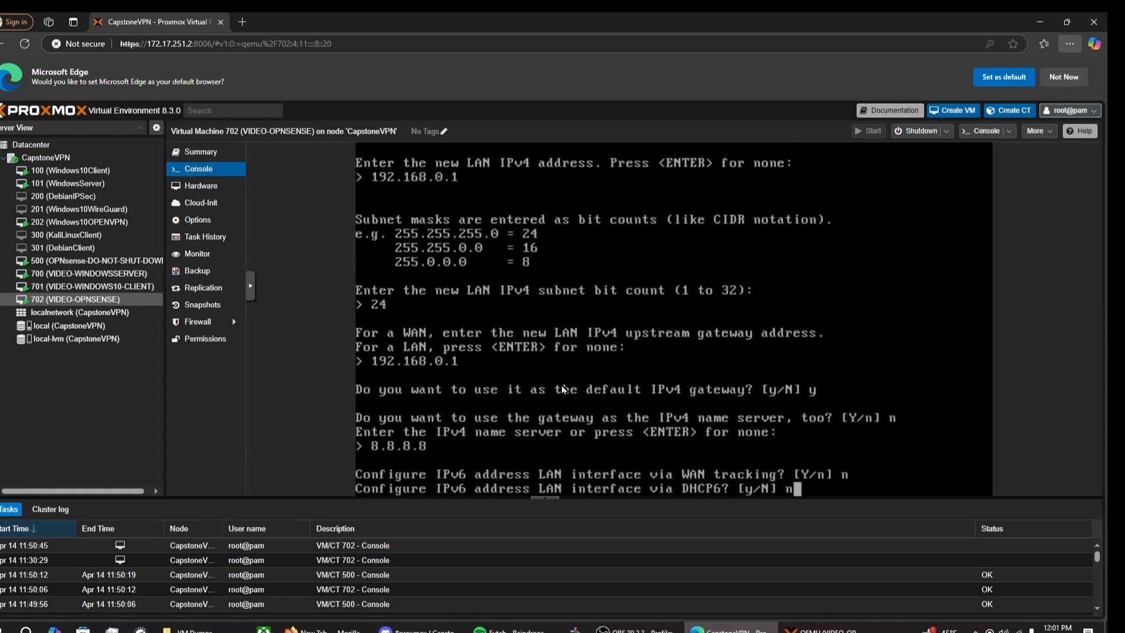
key(Return)
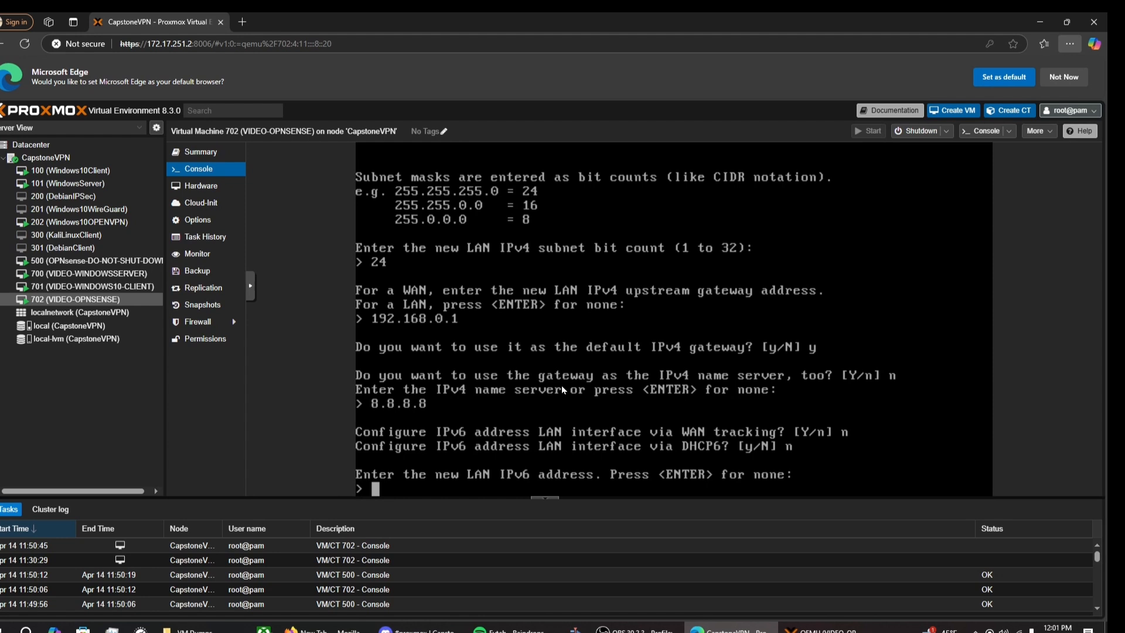
key(Return)
Step: Decline the LAN DHCP server, keep HTTPS and the current certificate, and restore web GUI defaults
text(n)
key(Return)
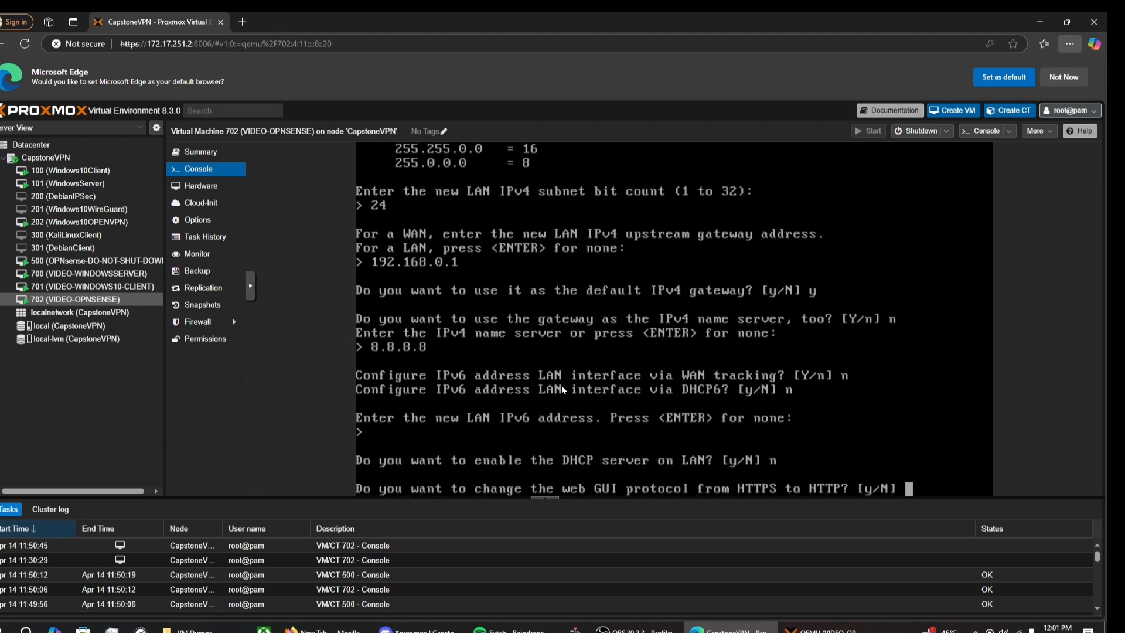
text(n)
key(Return)
text(n)
key(Return)
text(y)
key(Return)
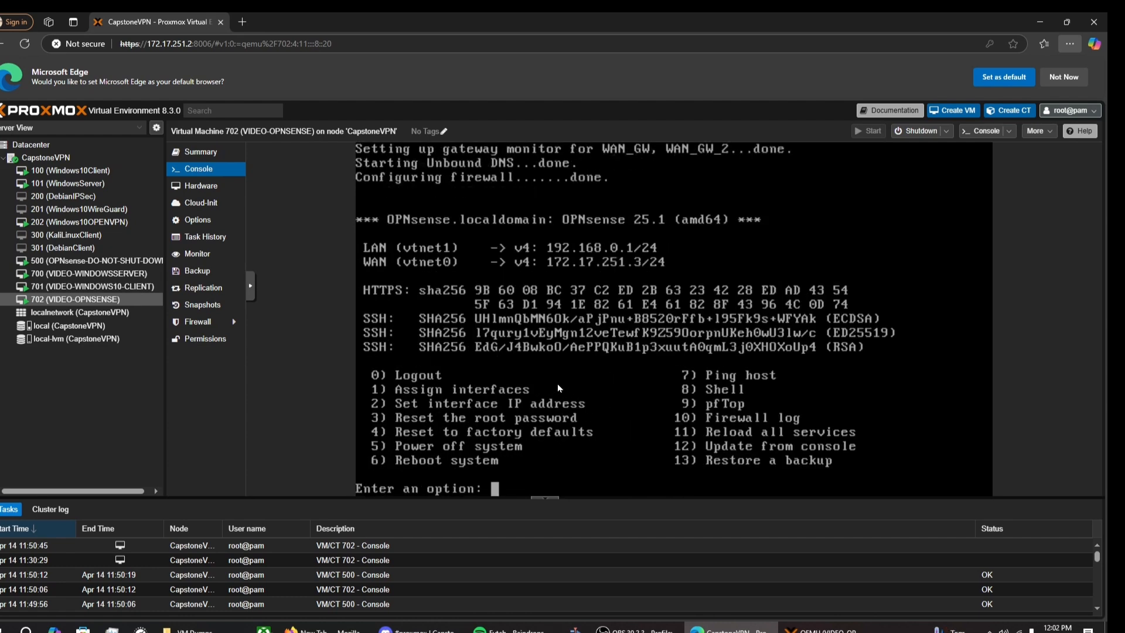
Step: Open the Windows10OPENVPN VM's console and enter 192.168.0.1 in its browser's address bar
click(88, 260)
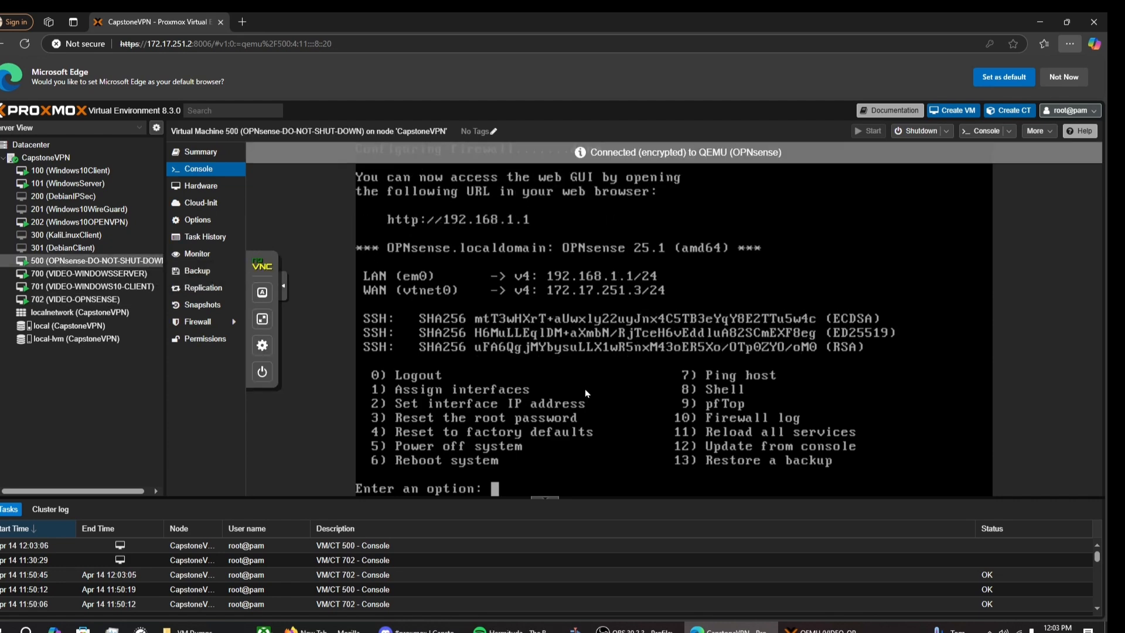
click(79, 221)
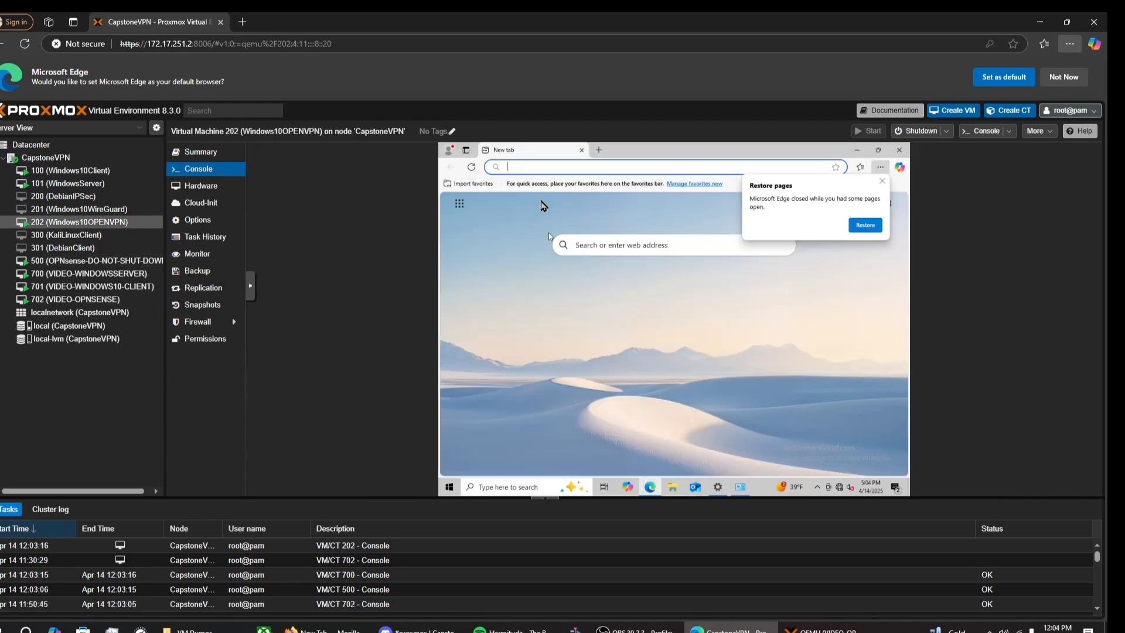
click(580, 168)
text(192.168.0.1)
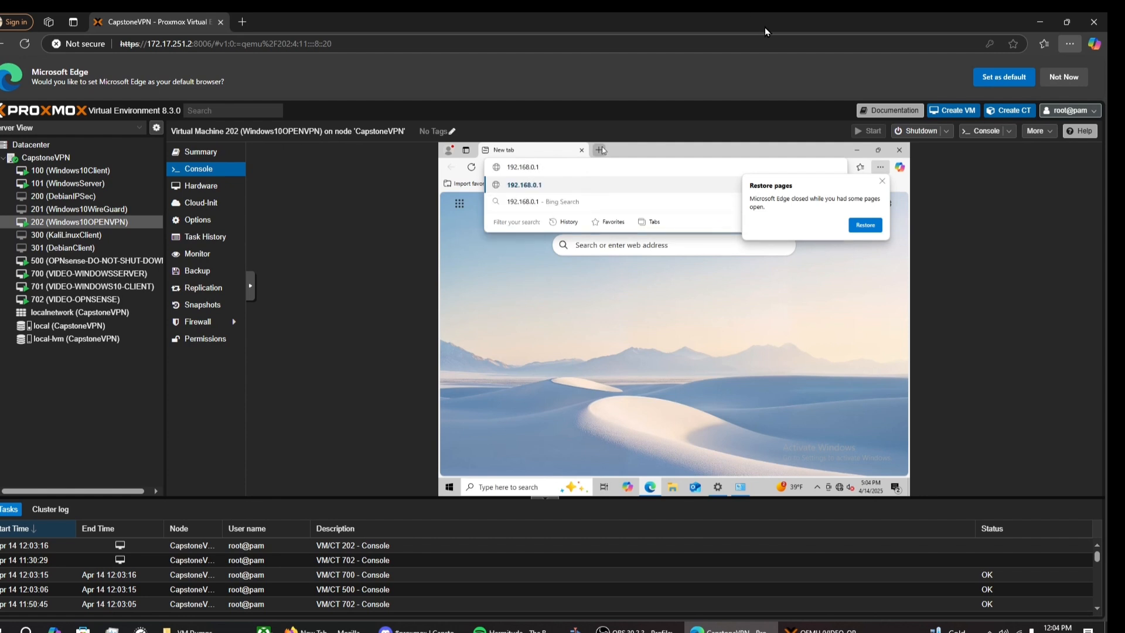
Step: Load 192.168.0.1 in the VM's browser and proceed past the certificate warning
key(Return)
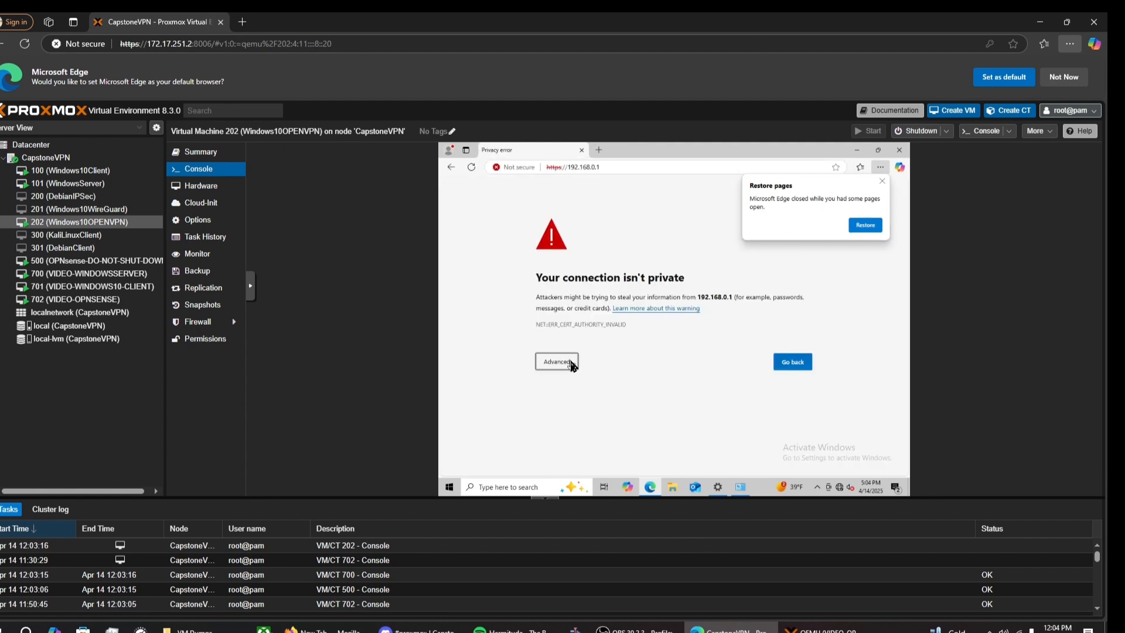
click(566, 361)
click(605, 434)
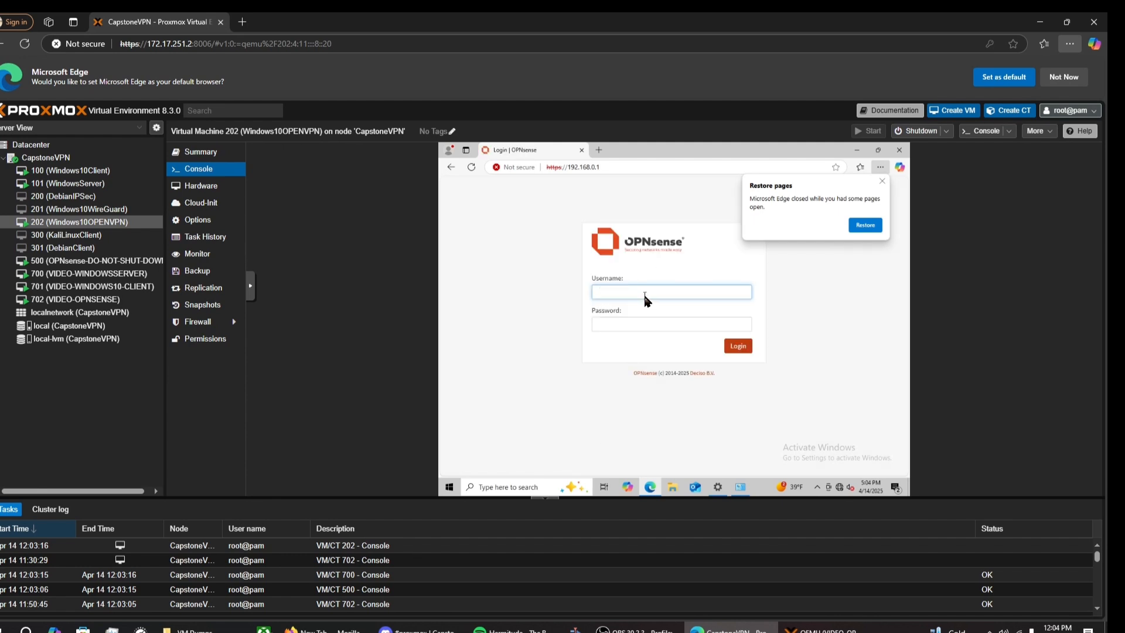
Step: Log in to OPNsense as root with its password, declining password saving and the restore-pages notice
text(root)
key(Tab)
text(opnsense)
key(Return)
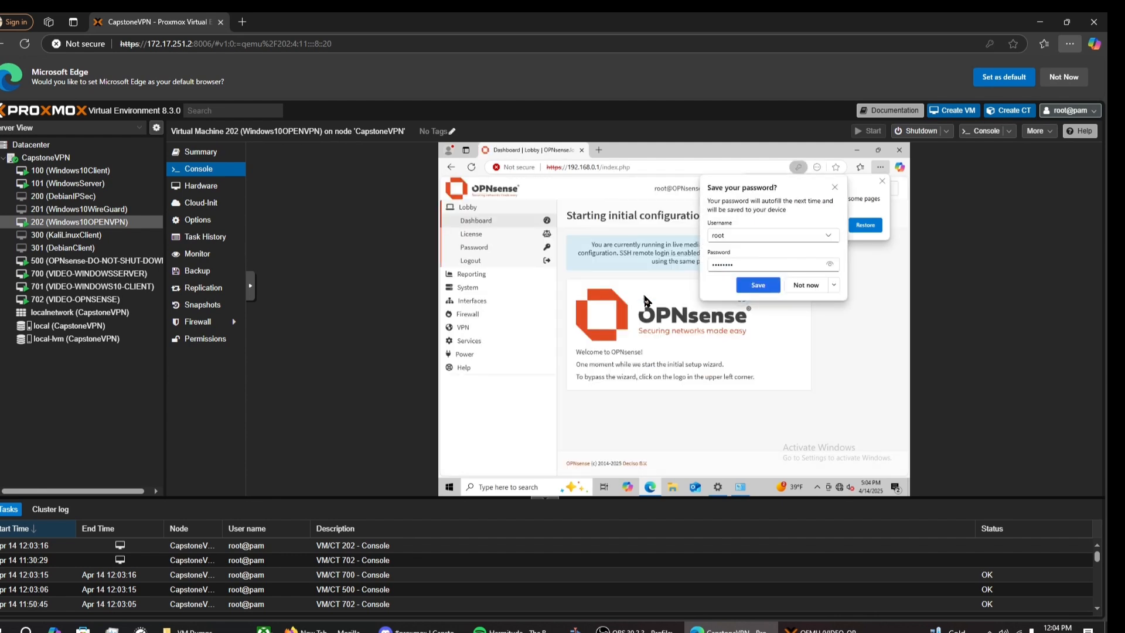
click(806, 285)
click(882, 181)
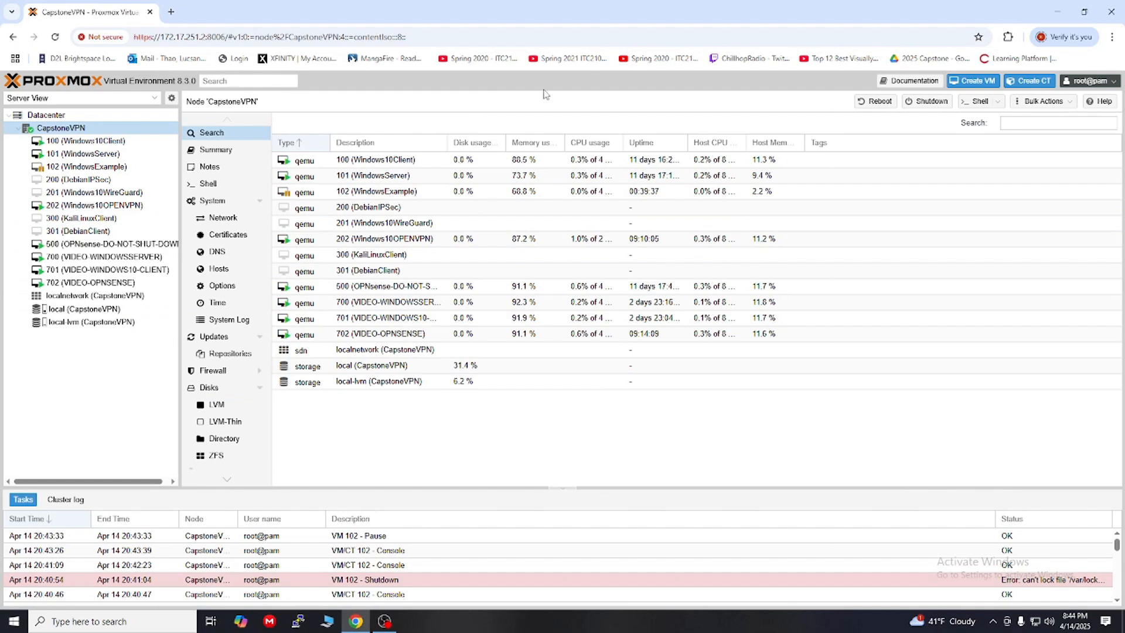
Step: Start a new VM and name it WindowsVMEXAMPLE
click(967, 82)
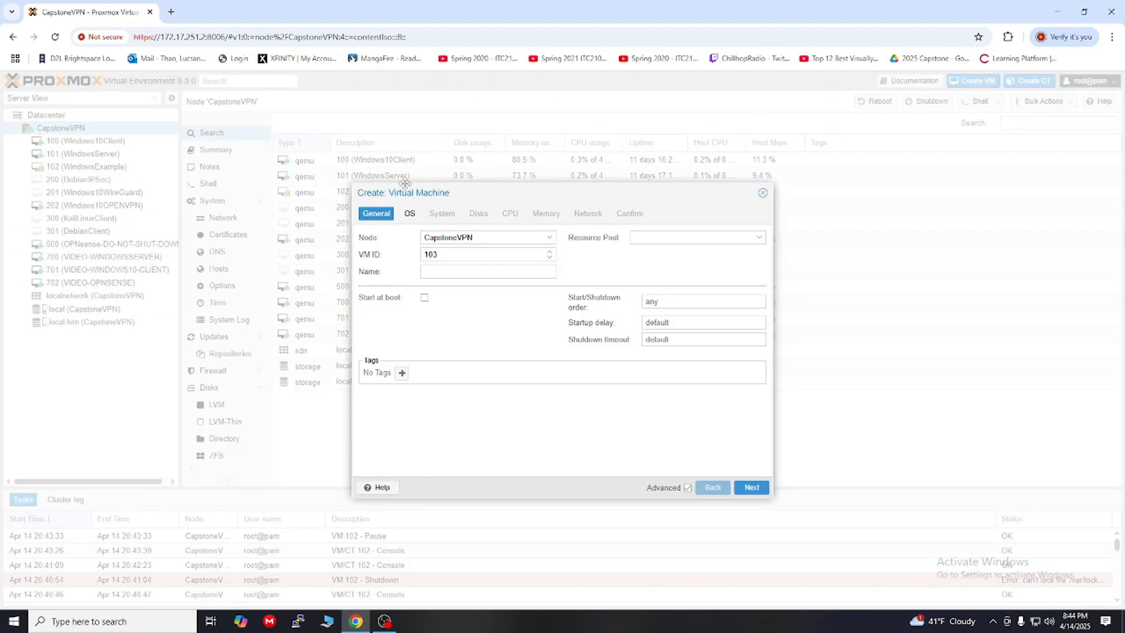
click(450, 270)
text(Windows)
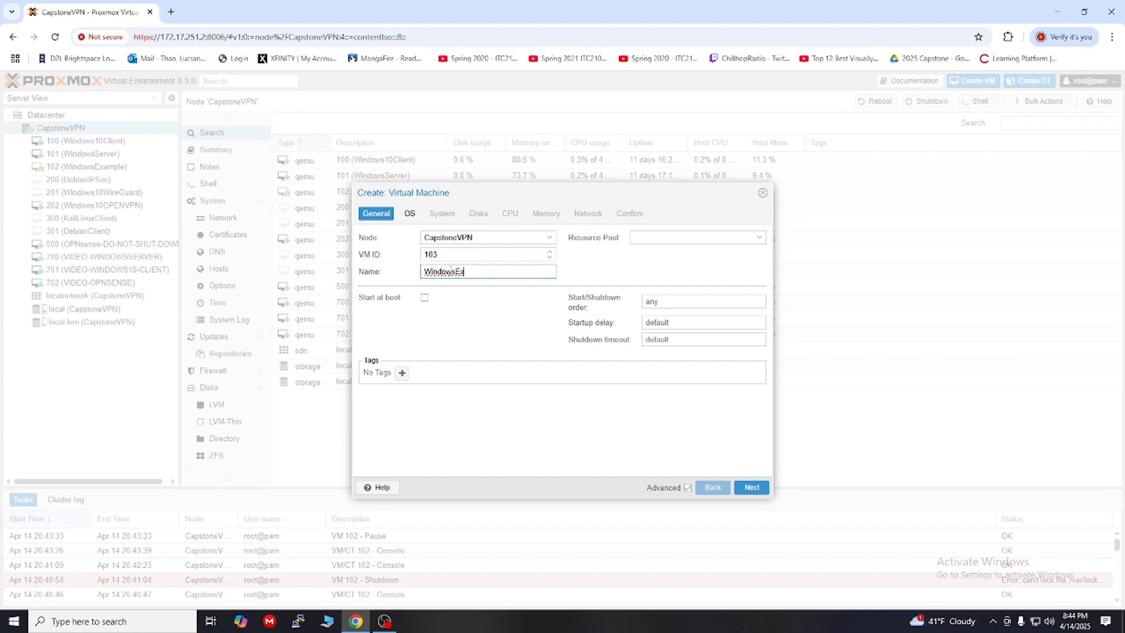
text(Ex)
key(BackSpace)
key(BackSpace)
text(VMEXAMPLE)
Step: Choose Windows.iso as install media and keep the default system and 32 GiB disk settings
click(752, 488)
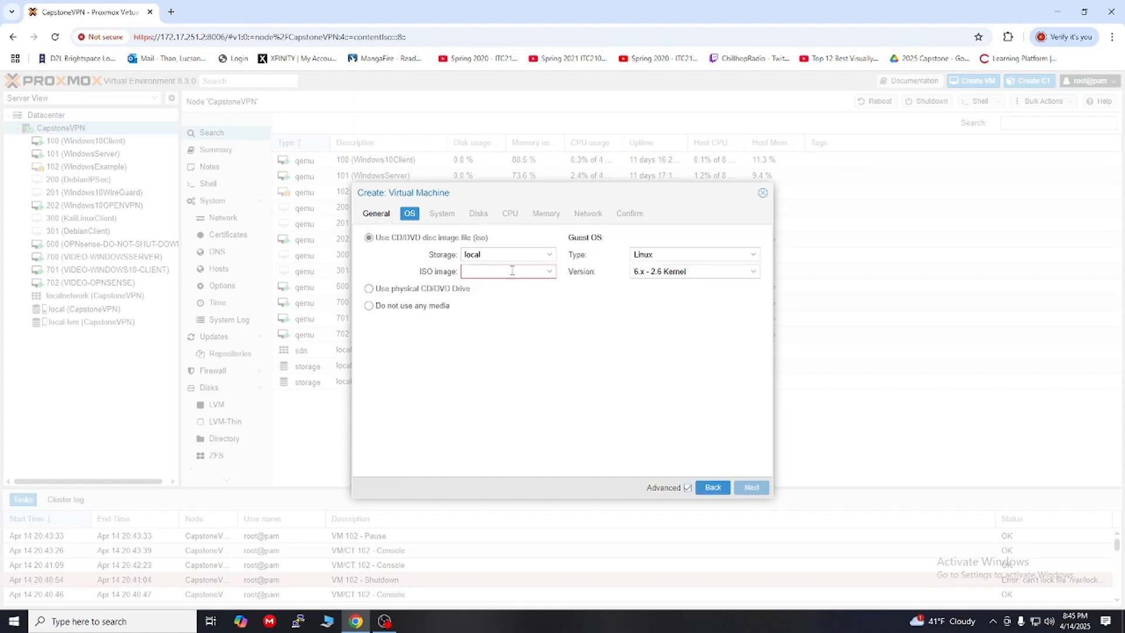
click(548, 273)
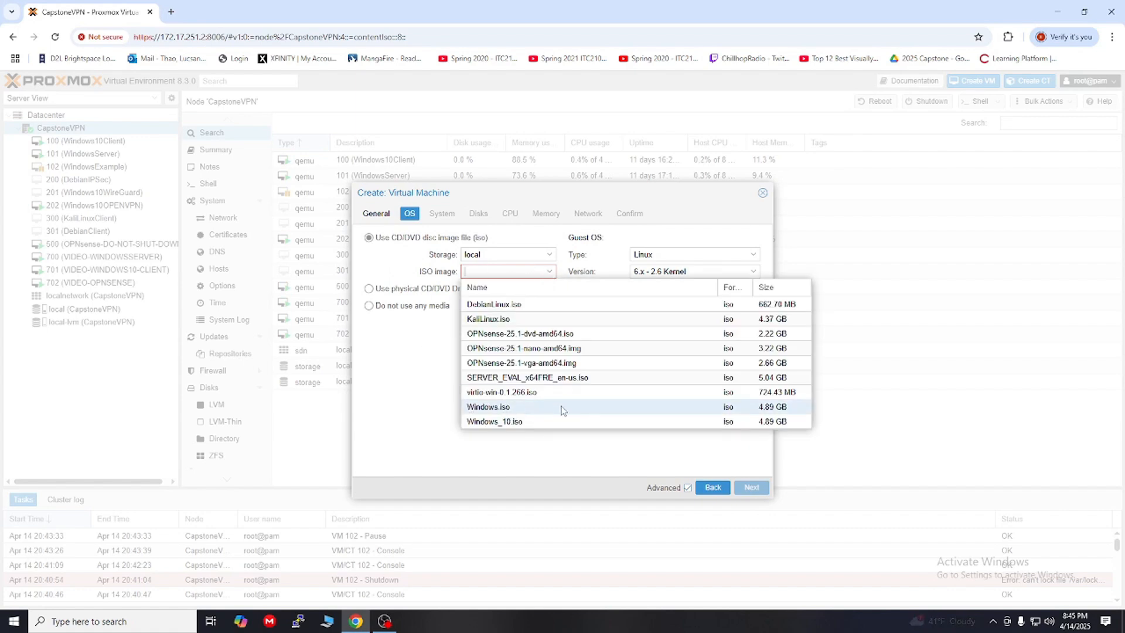
click(497, 410)
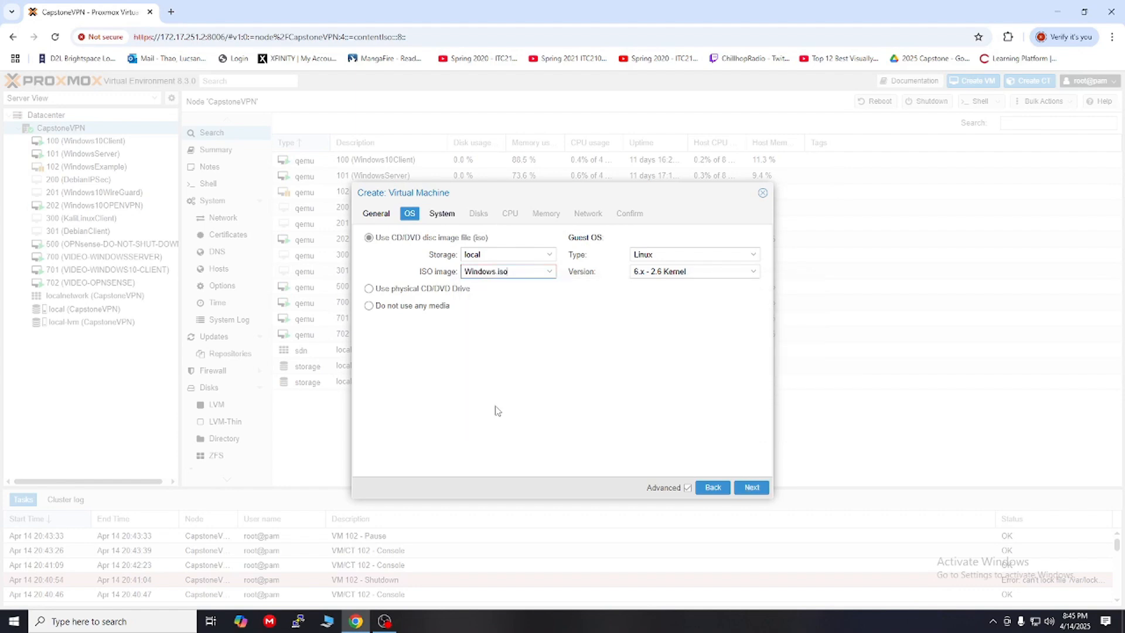
click(763, 490)
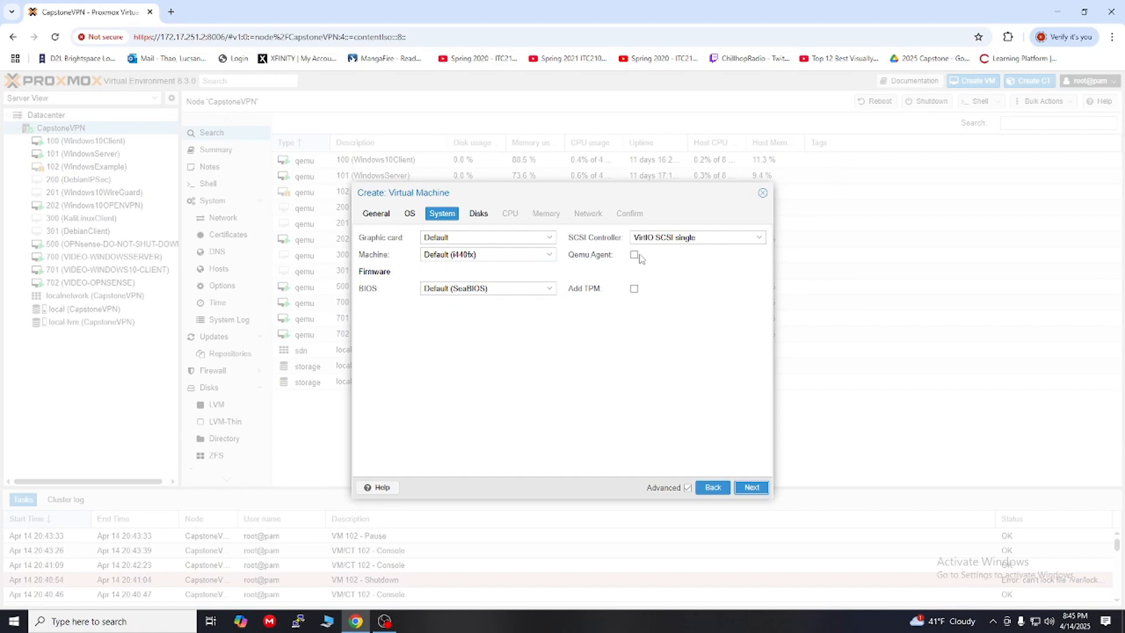
click(751, 488)
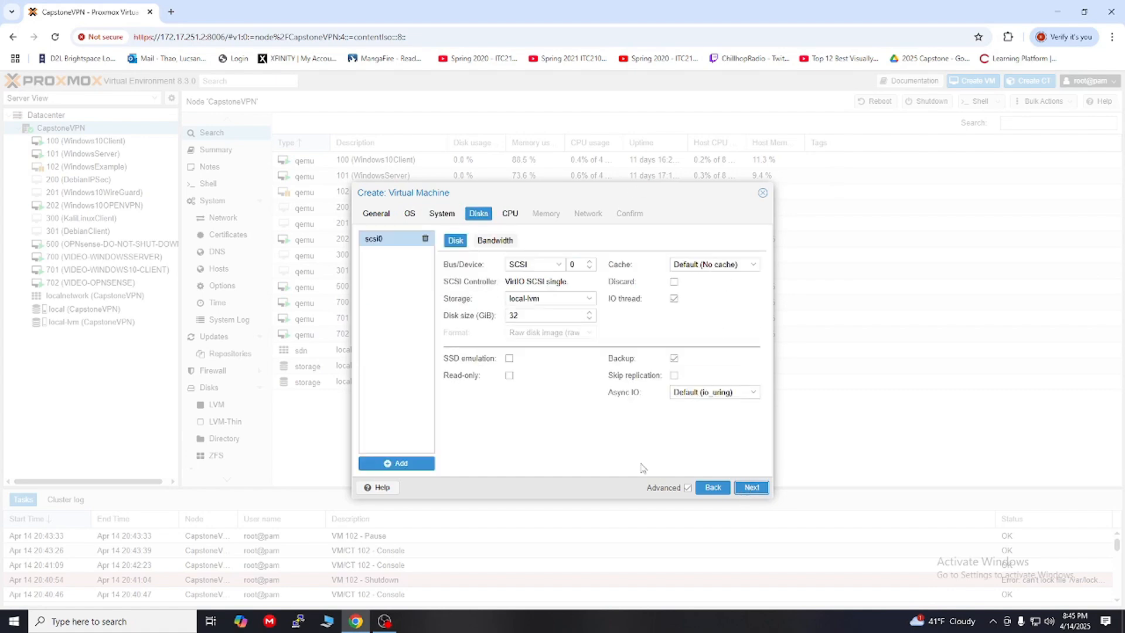
click(753, 488)
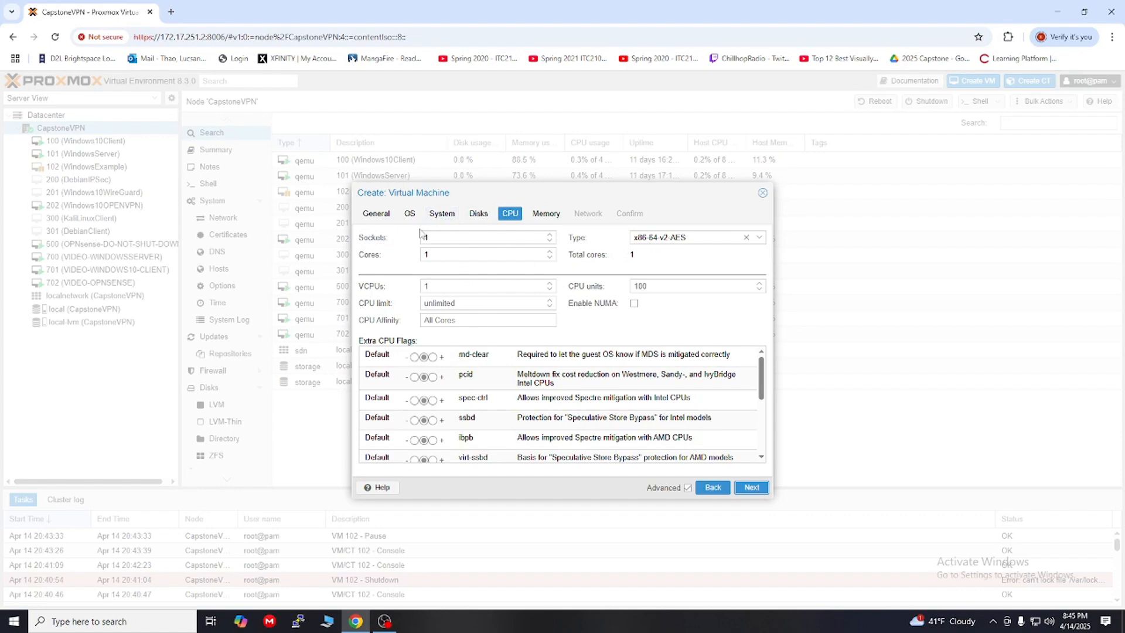
Step: Give the VM 4 cores, 4096 MiB memory and 1024 MiB minimum memory, then finish creation with default networking
drag(438, 257, 418, 265)
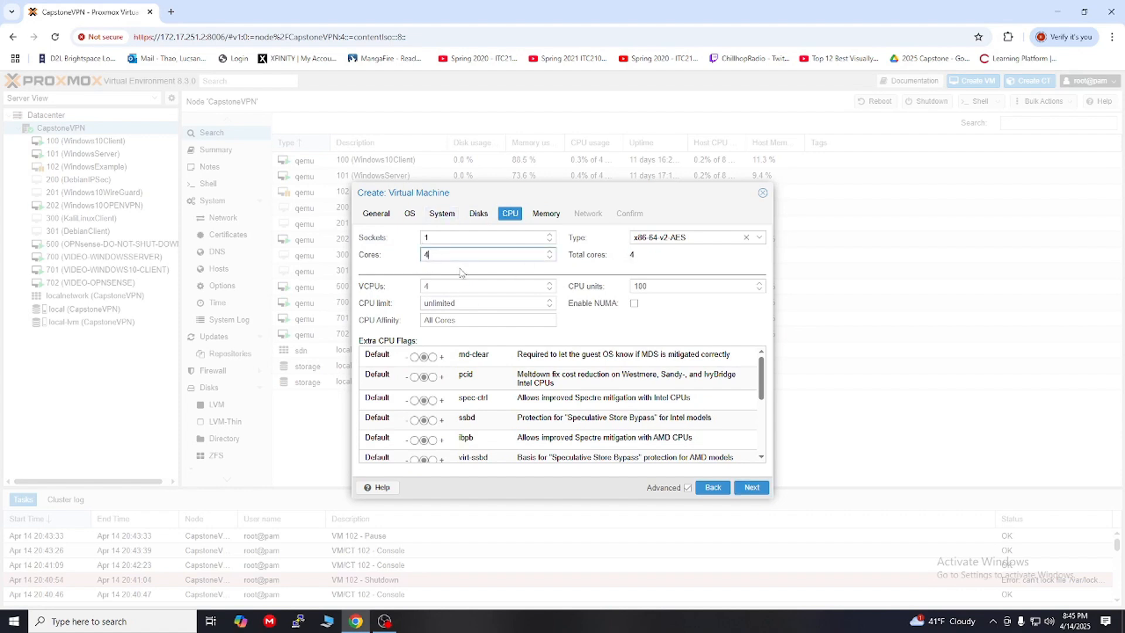
click(752, 487)
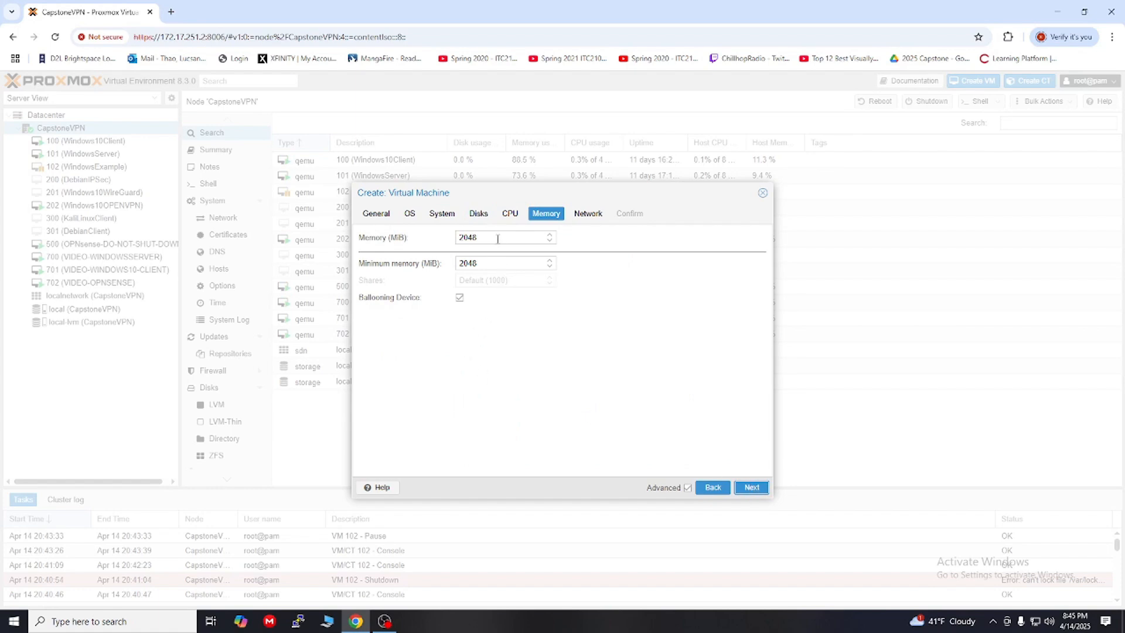
drag(497, 239, 420, 251)
text(40)
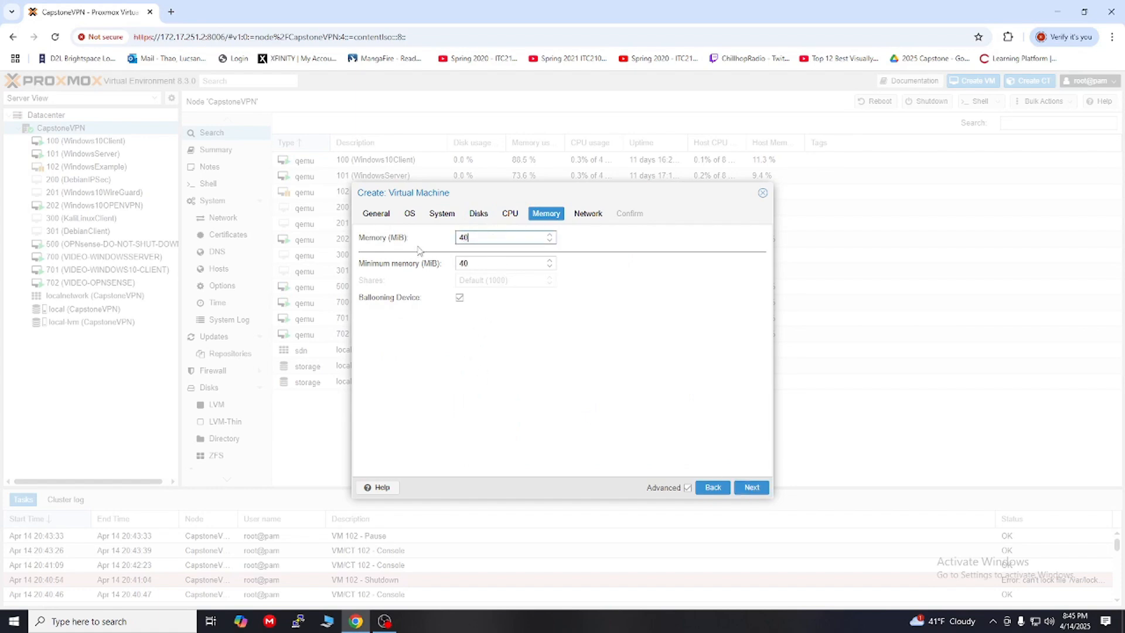
text(96)
key(Tab)
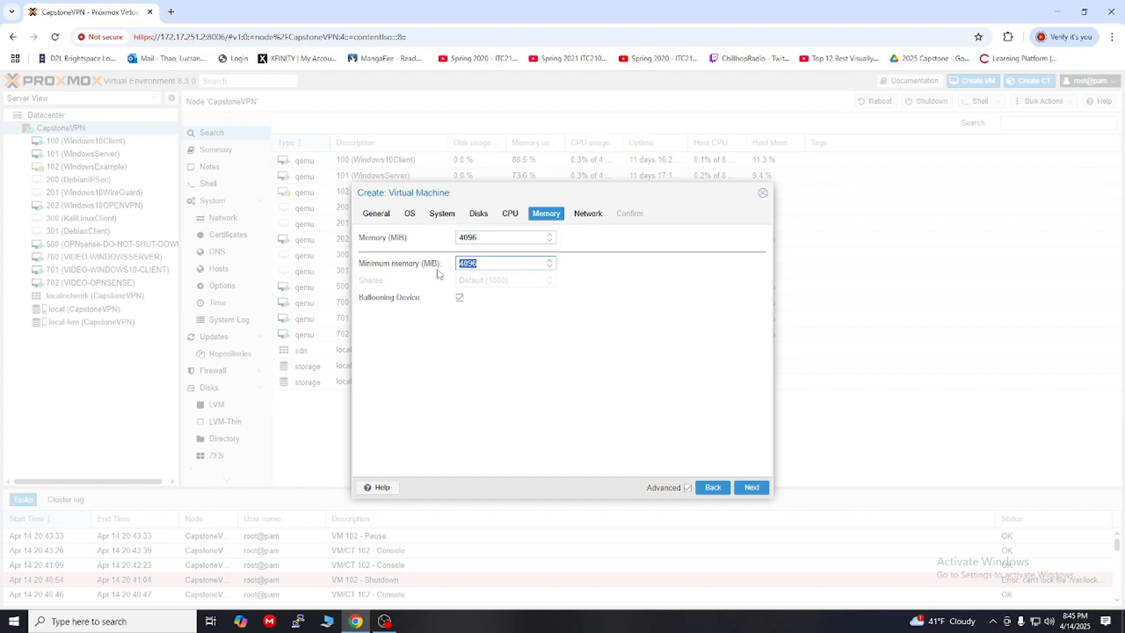
text(1024)
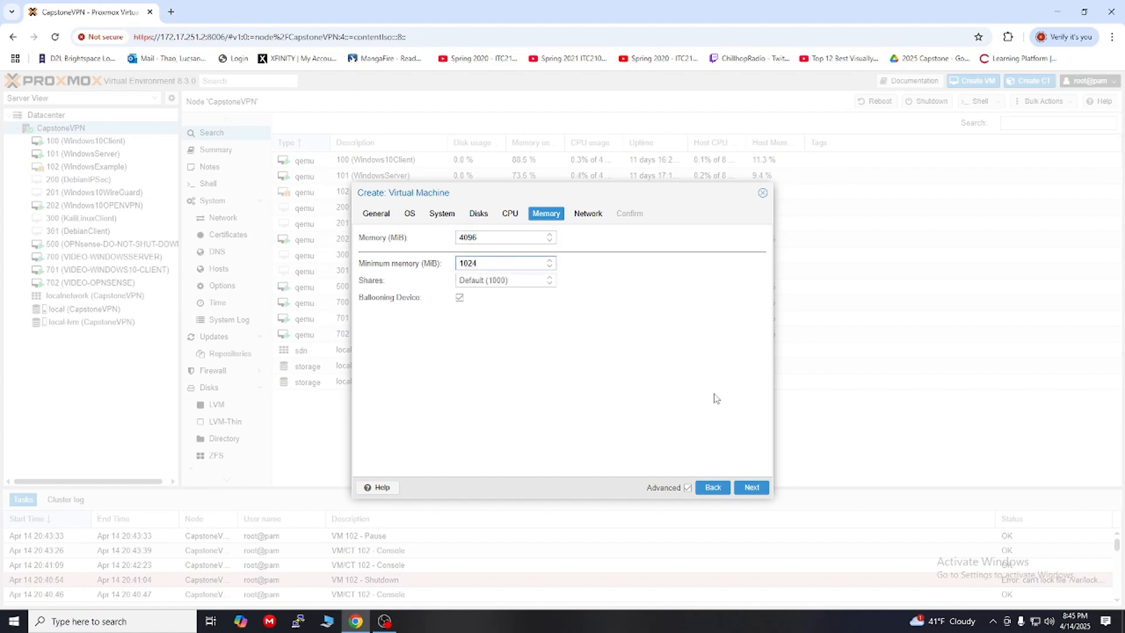
click(751, 490)
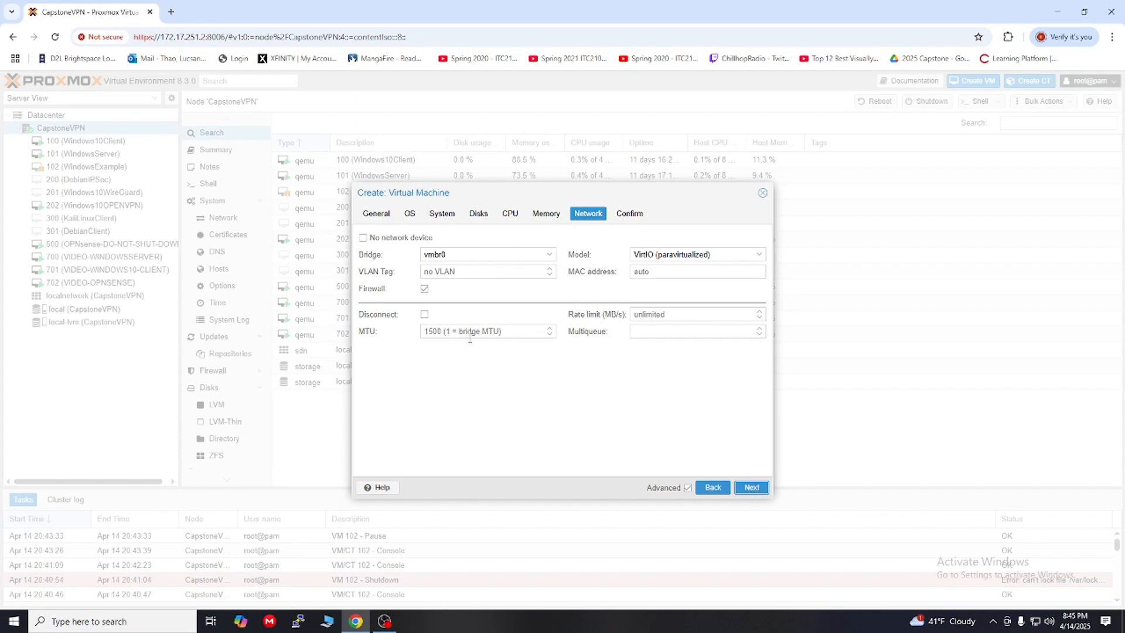
click(749, 489)
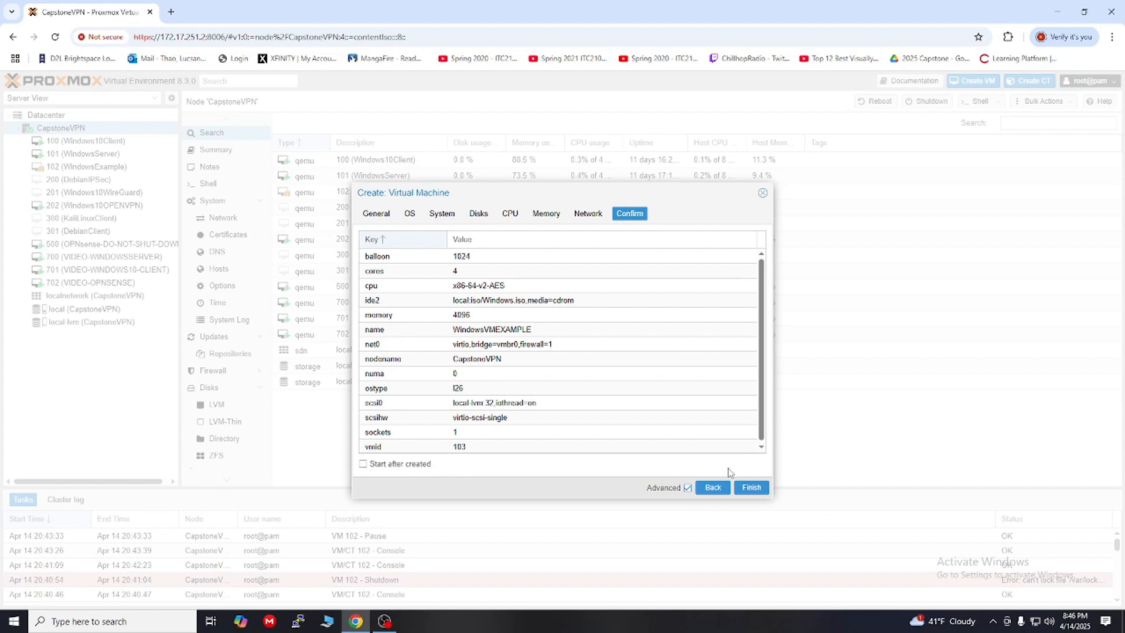
click(752, 489)
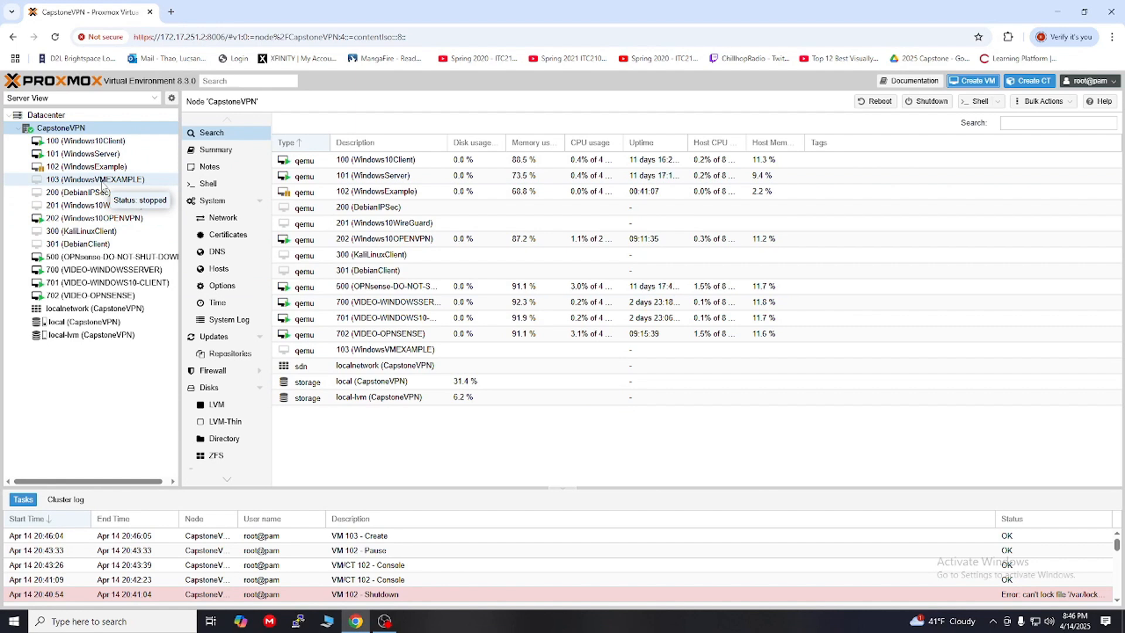
Step: Add a CD/DVD drive to VM 103 holding virtio-win-0.1.266.iso from local storage
click(102, 182)
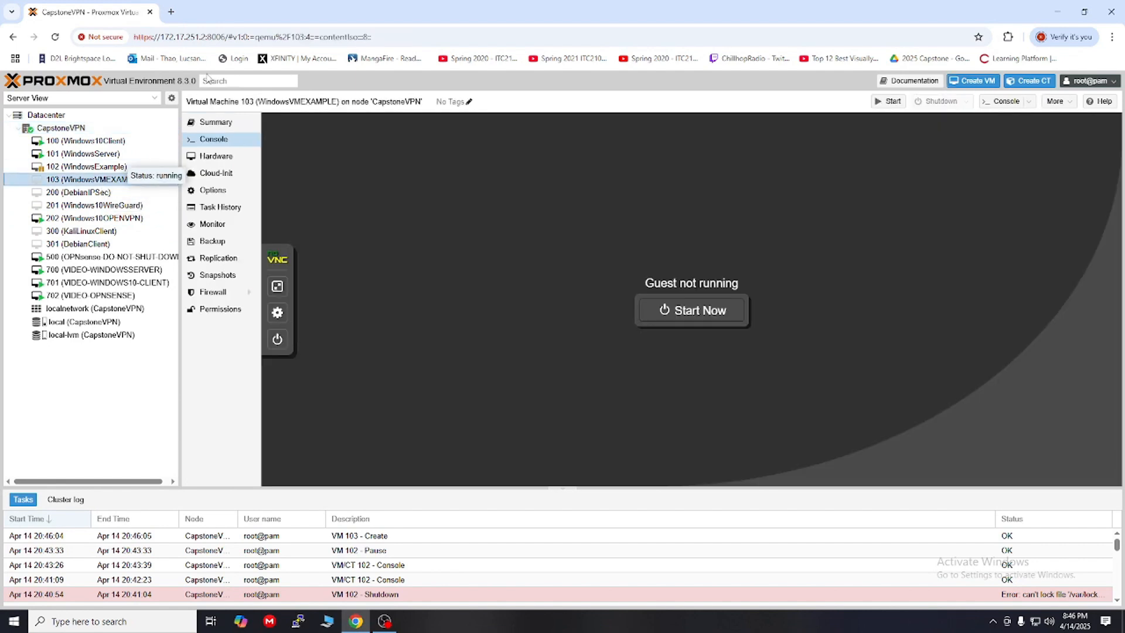
click(216, 157)
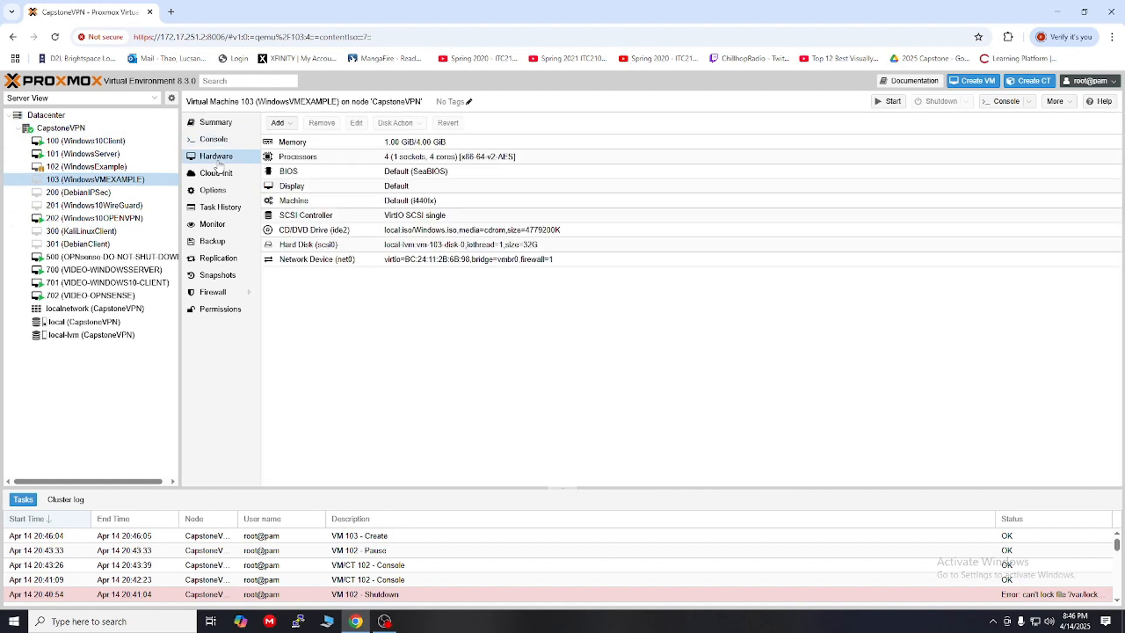
click(280, 123)
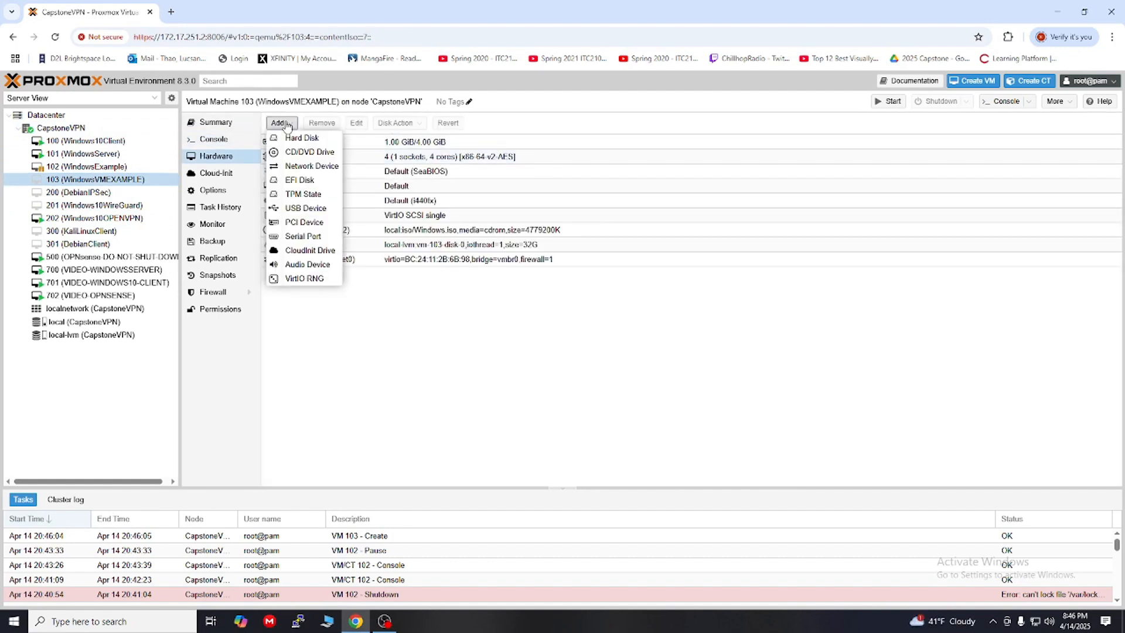
click(299, 153)
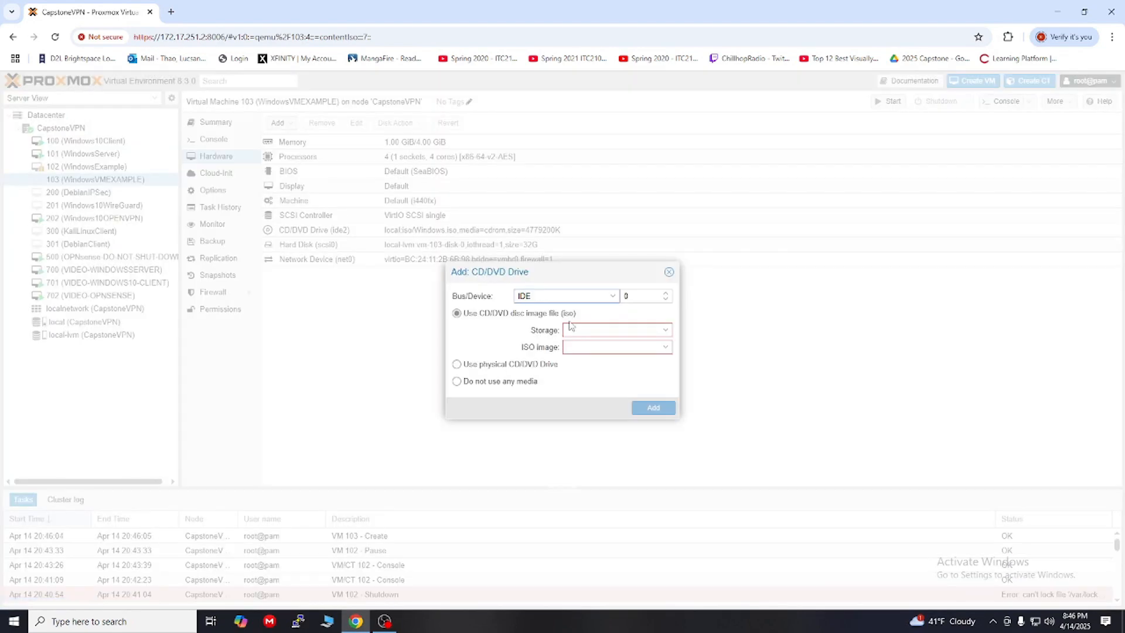
click(595, 331)
click(593, 364)
click(592, 350)
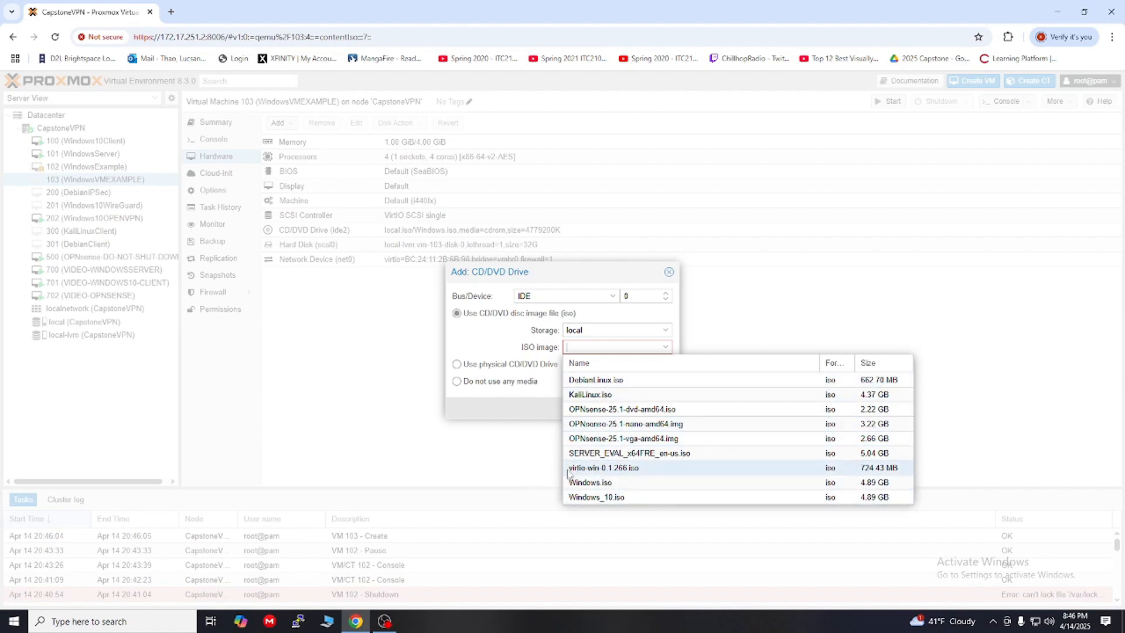
click(604, 469)
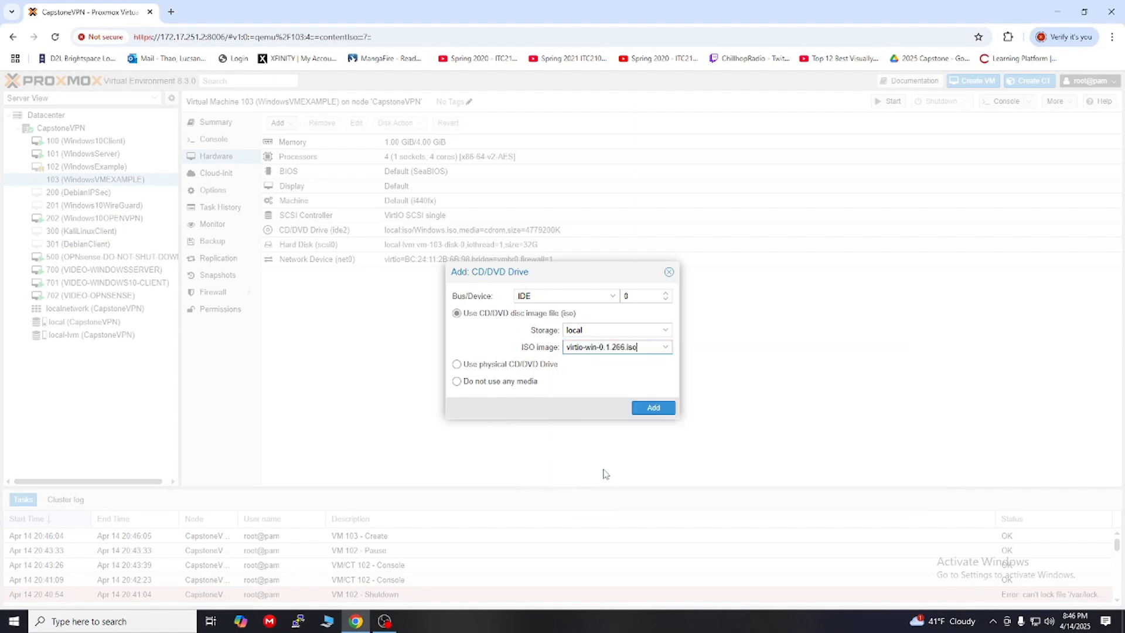
click(652, 408)
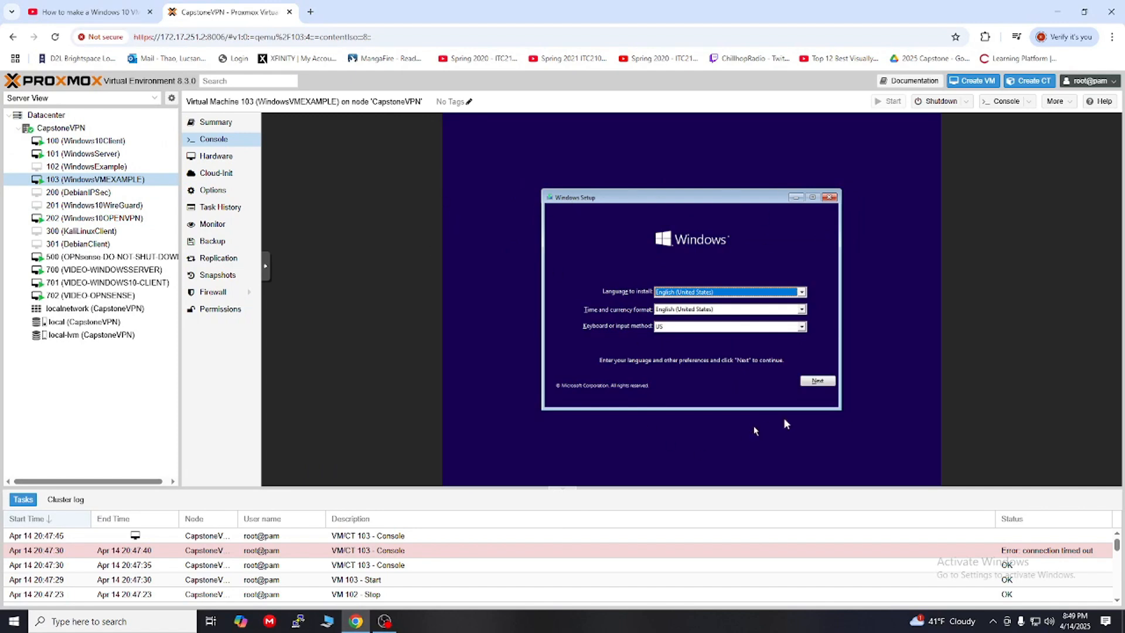
Step: Skip the product key, pick Windows 10 Pro, accept the license and choose Custom install
click(813, 381)
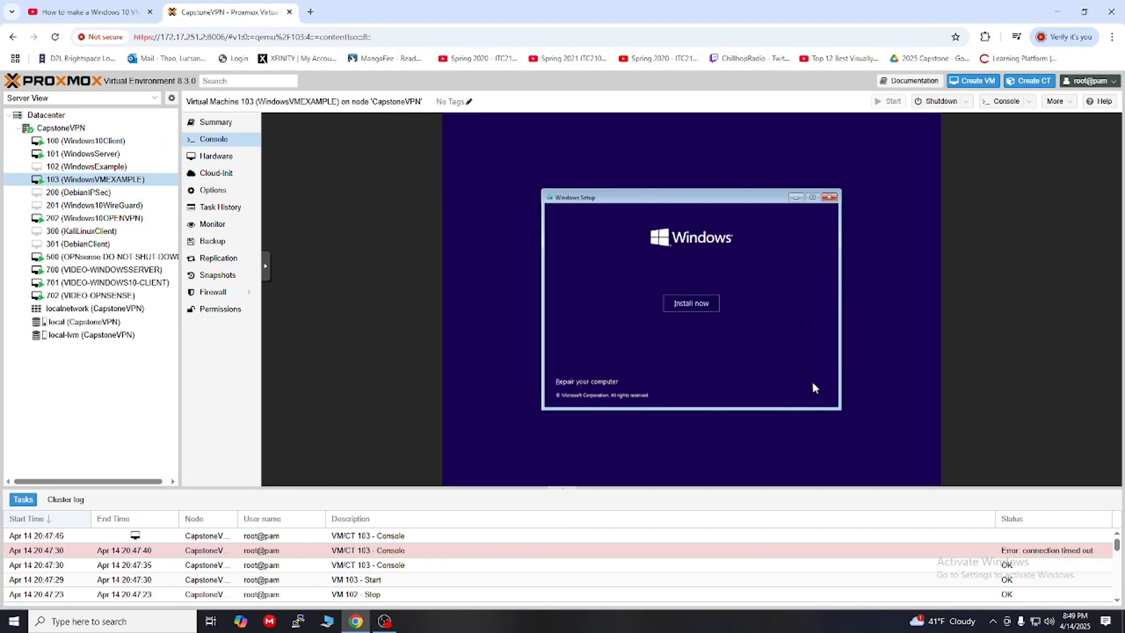
click(692, 307)
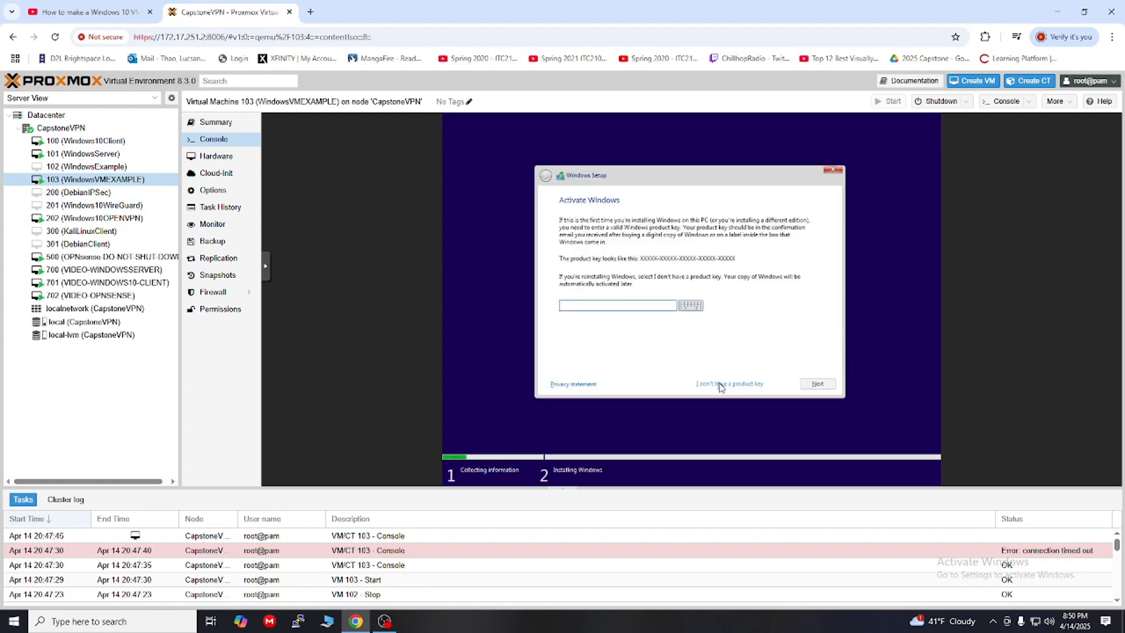
click(721, 385)
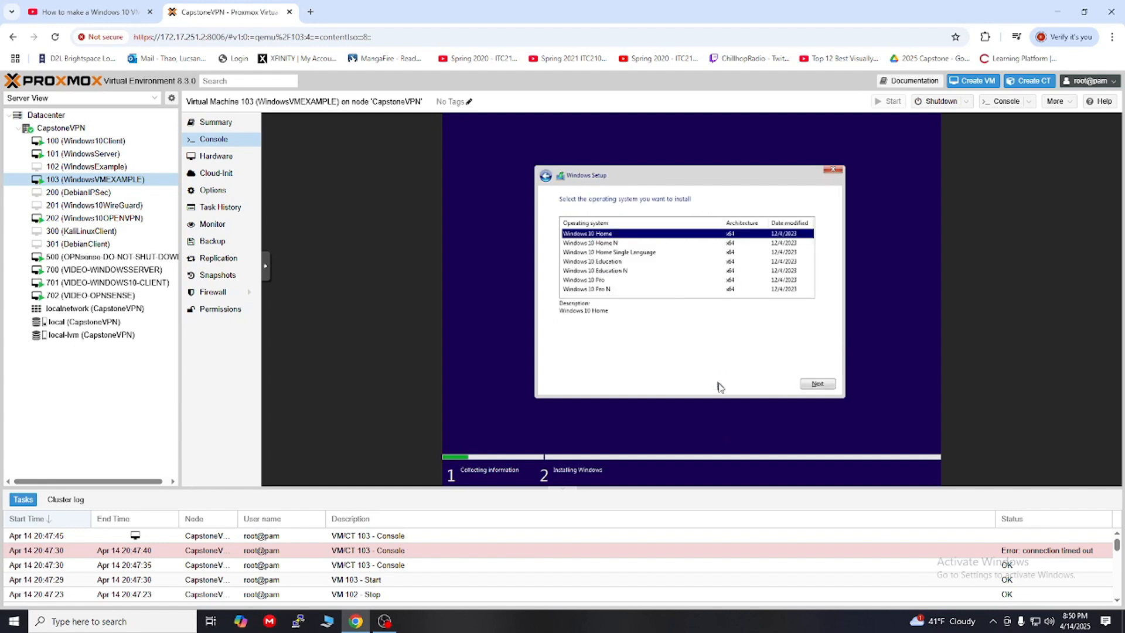
click(580, 280)
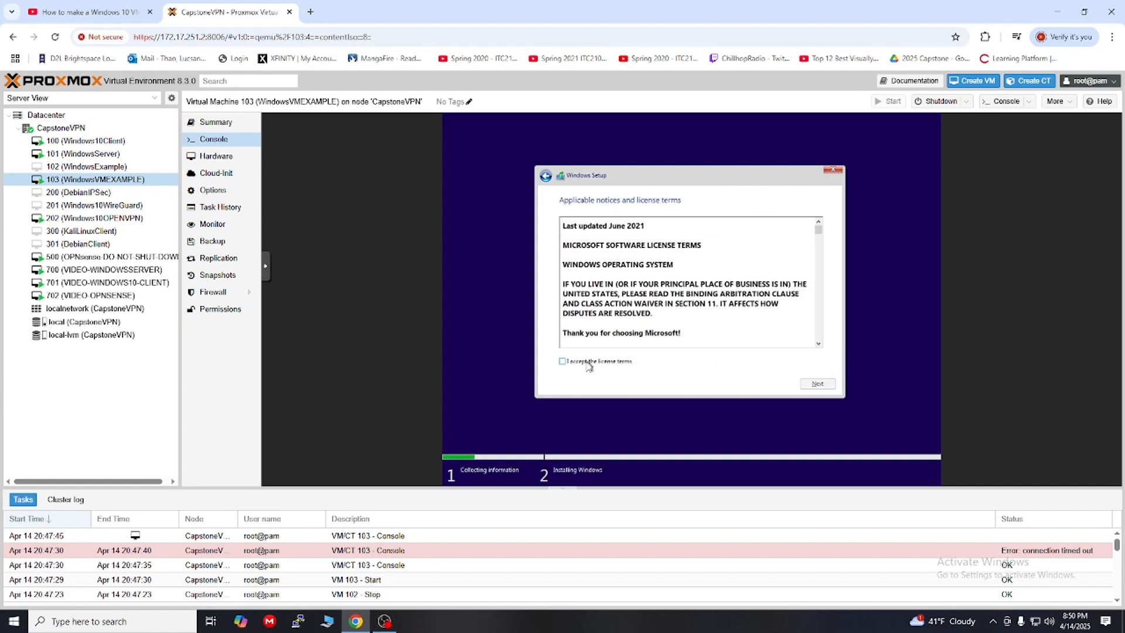
click(588, 362)
click(817, 384)
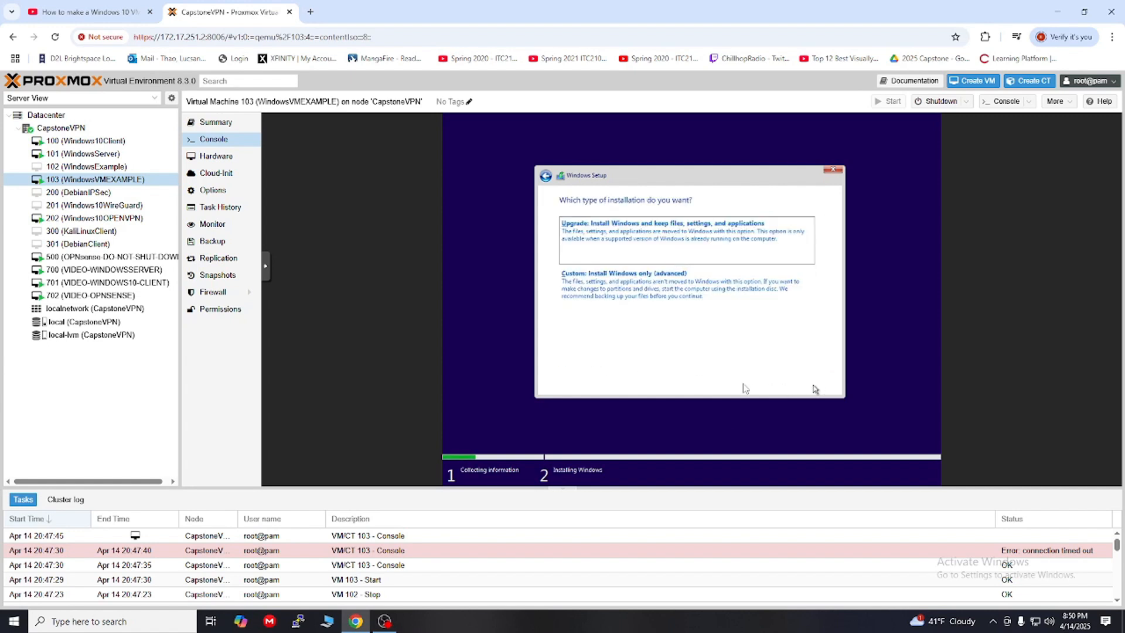
click(619, 296)
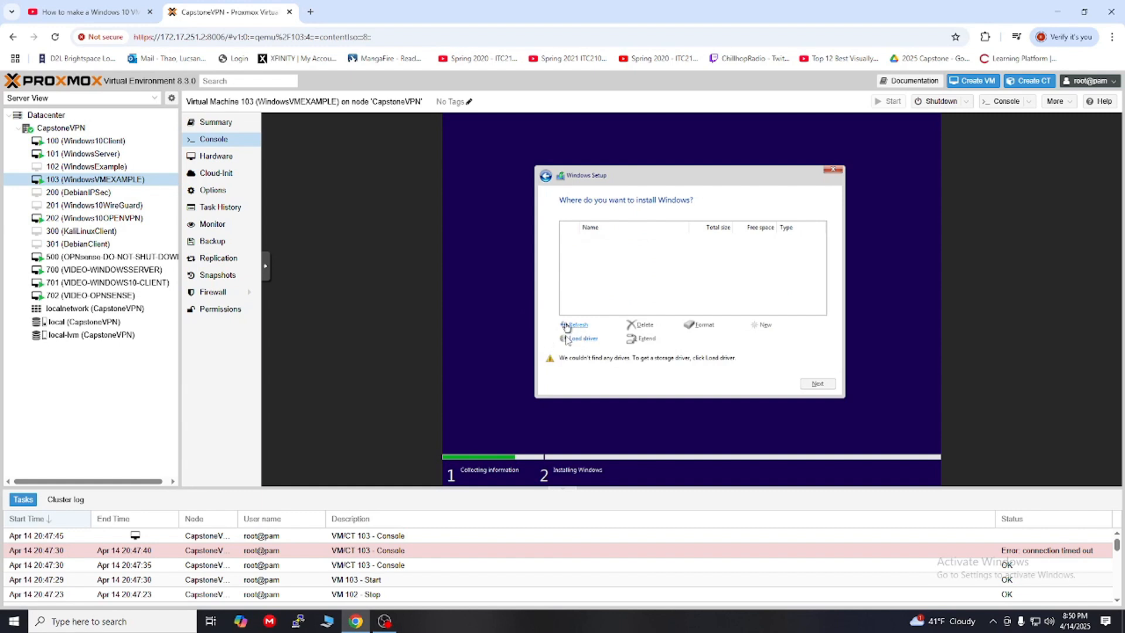
Step: Load the Red Hat VirtIO SCSI driver from the virtio-win CD's amd64\w10 folder
click(586, 340)
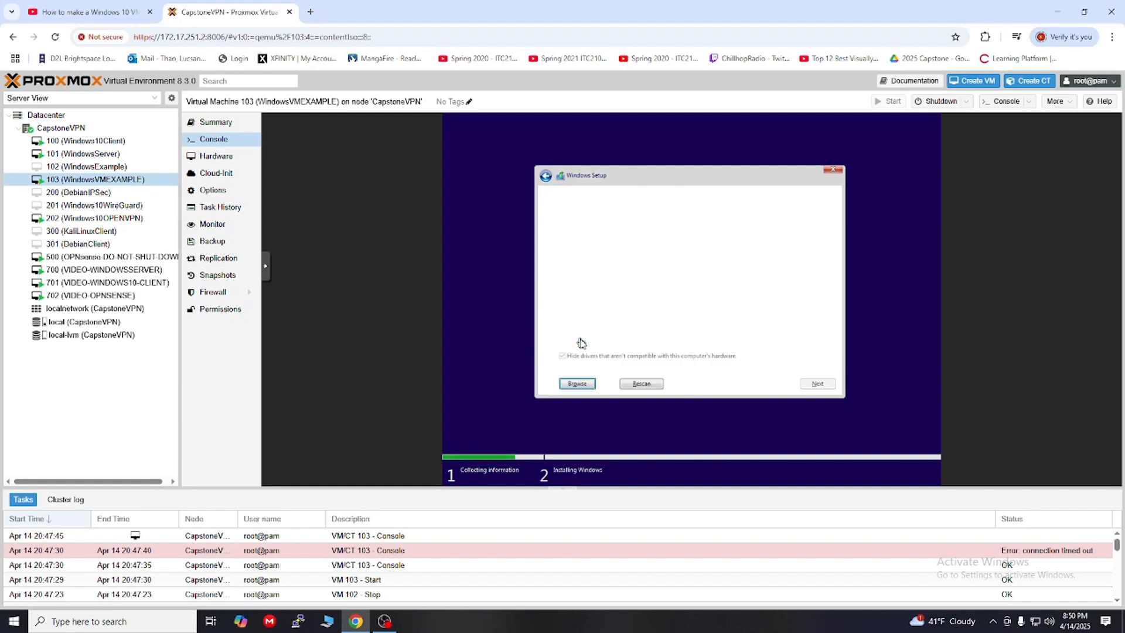
click(714, 339)
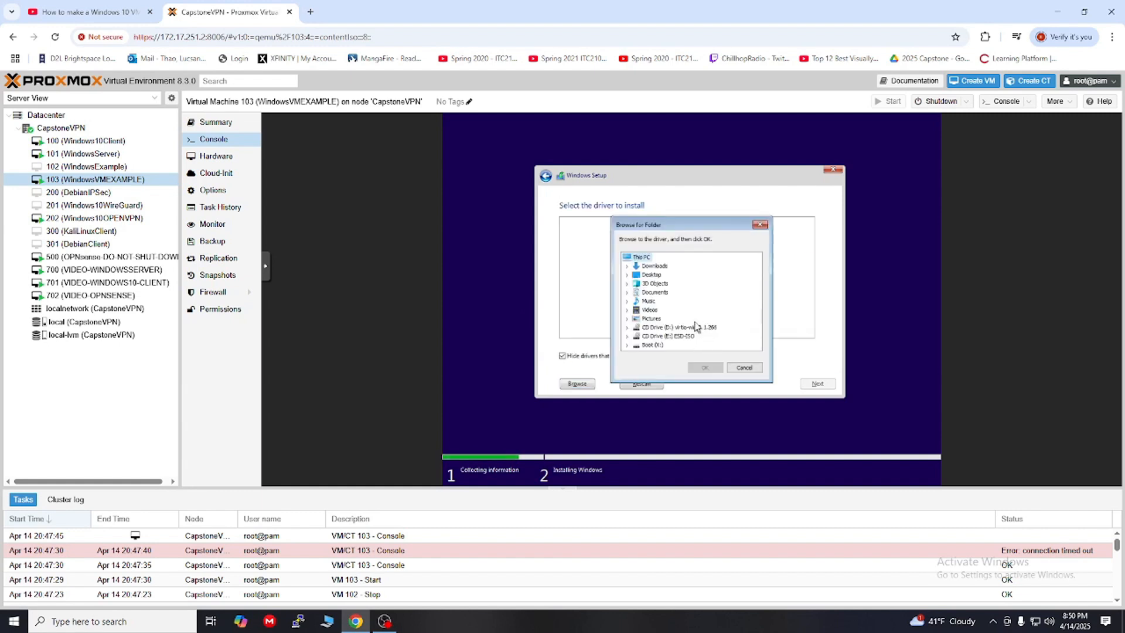
click(627, 328)
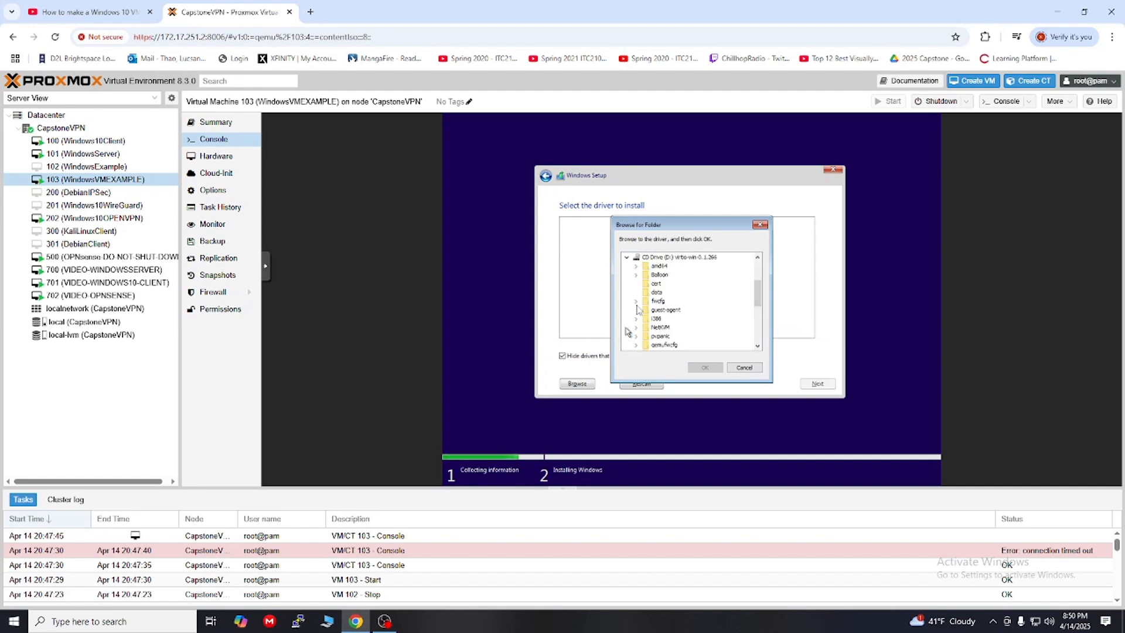
click(637, 267)
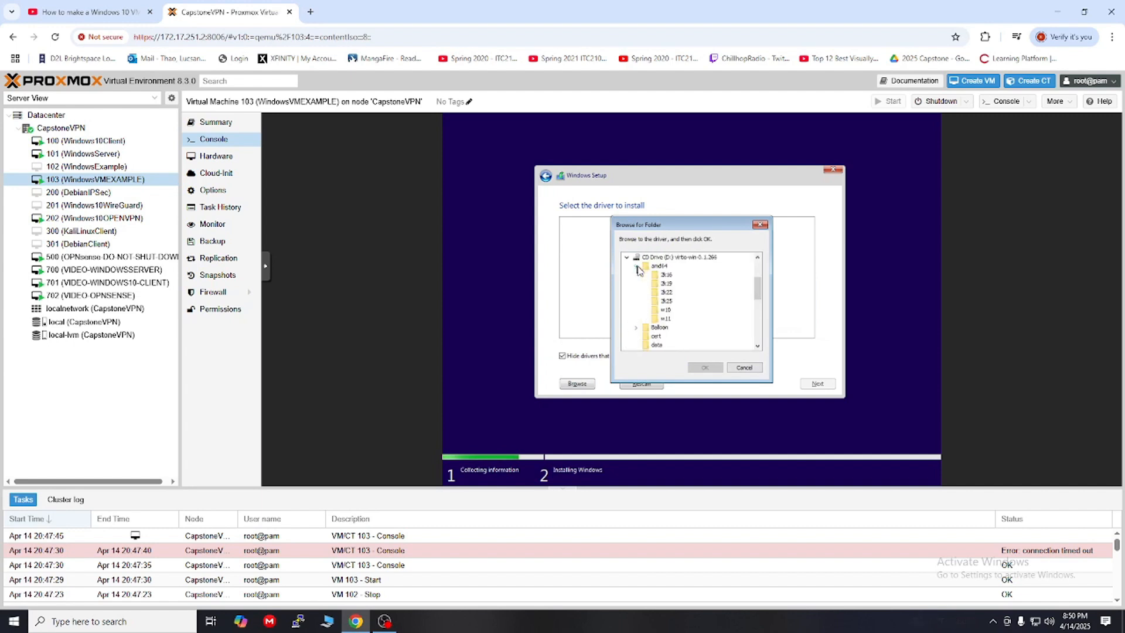
click(666, 309)
click(706, 367)
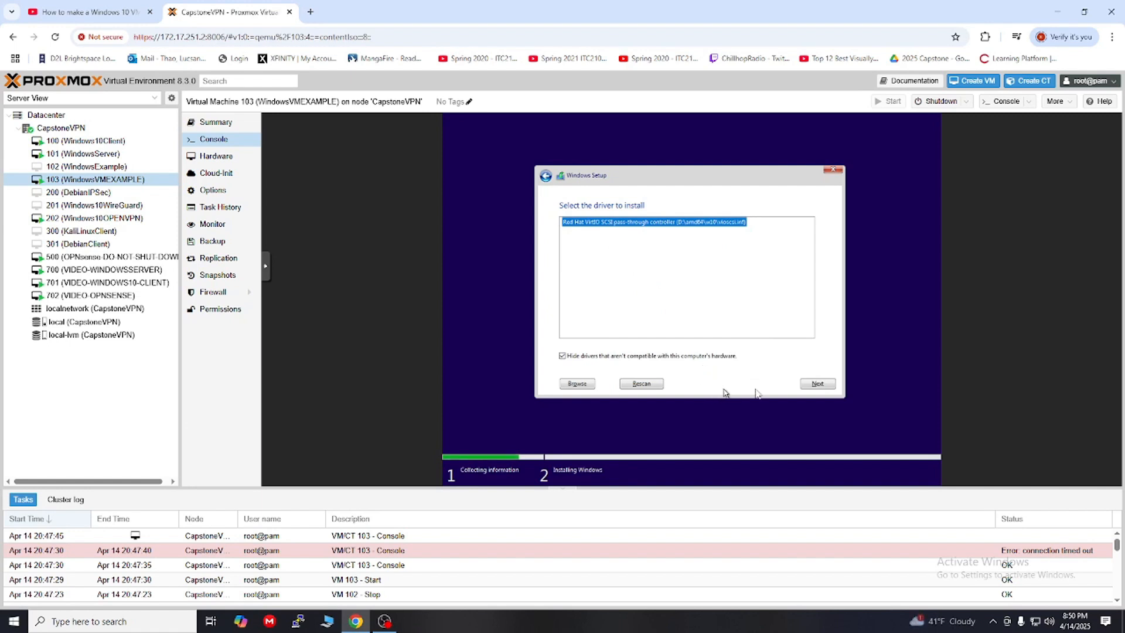
click(816, 384)
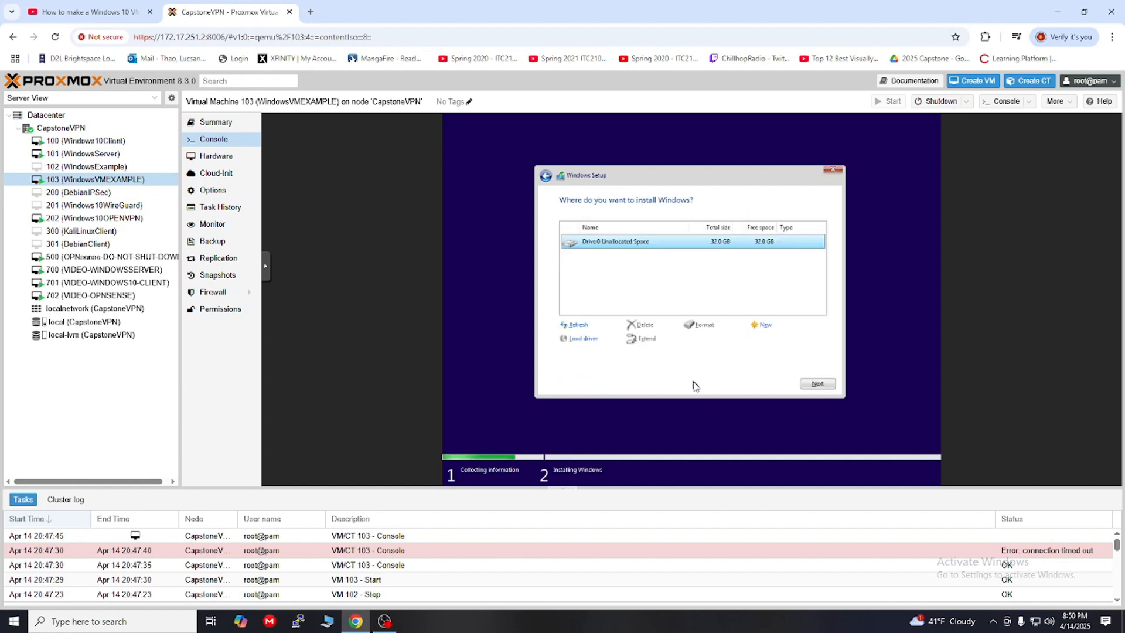
Step: Install Windows onto Drive 0, then choose the United States region and only the US keyboard
click(816, 385)
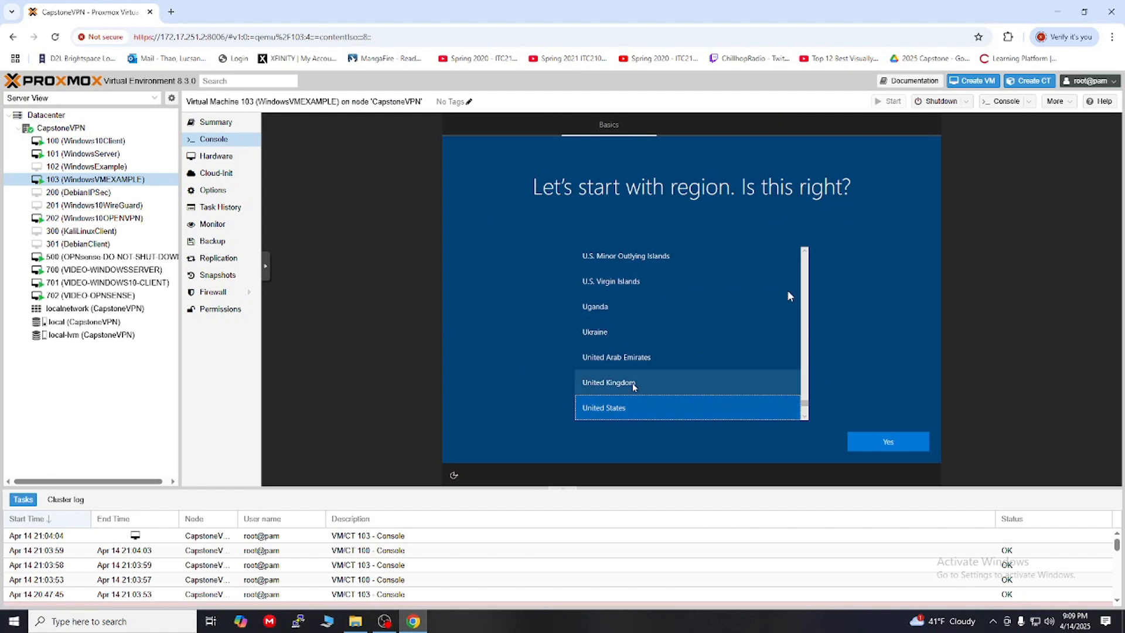
click(892, 445)
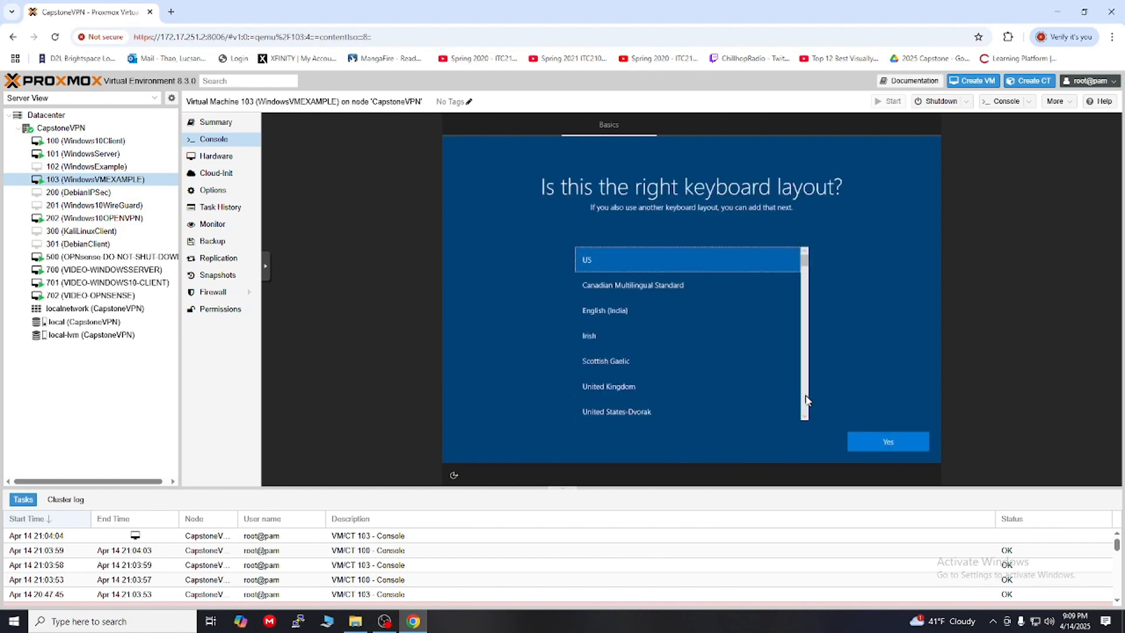
click(889, 444)
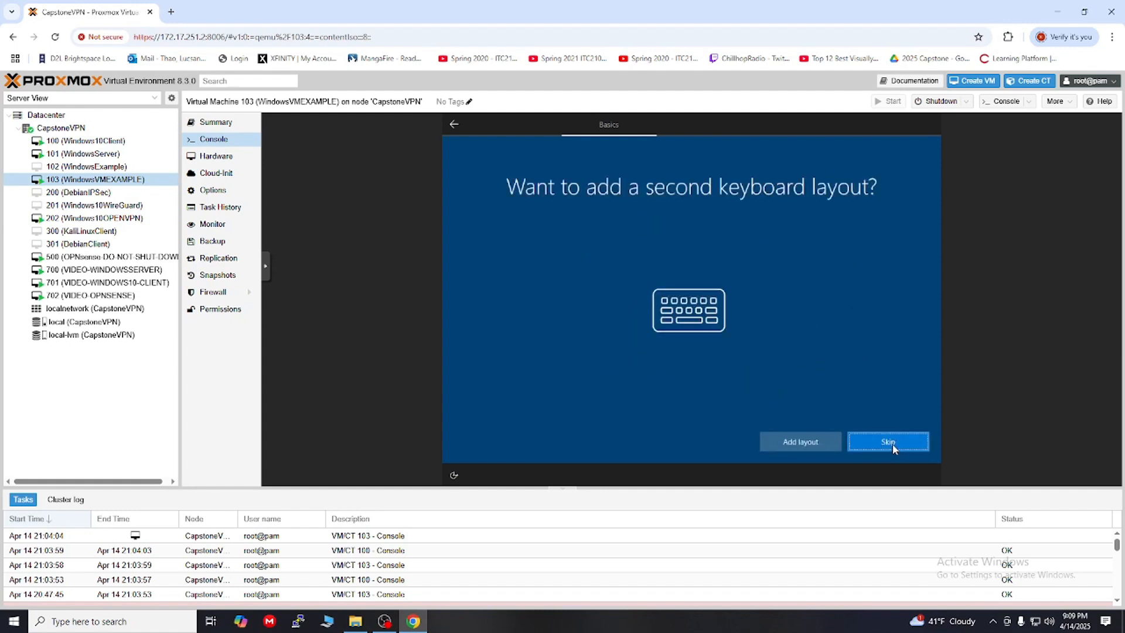
click(892, 445)
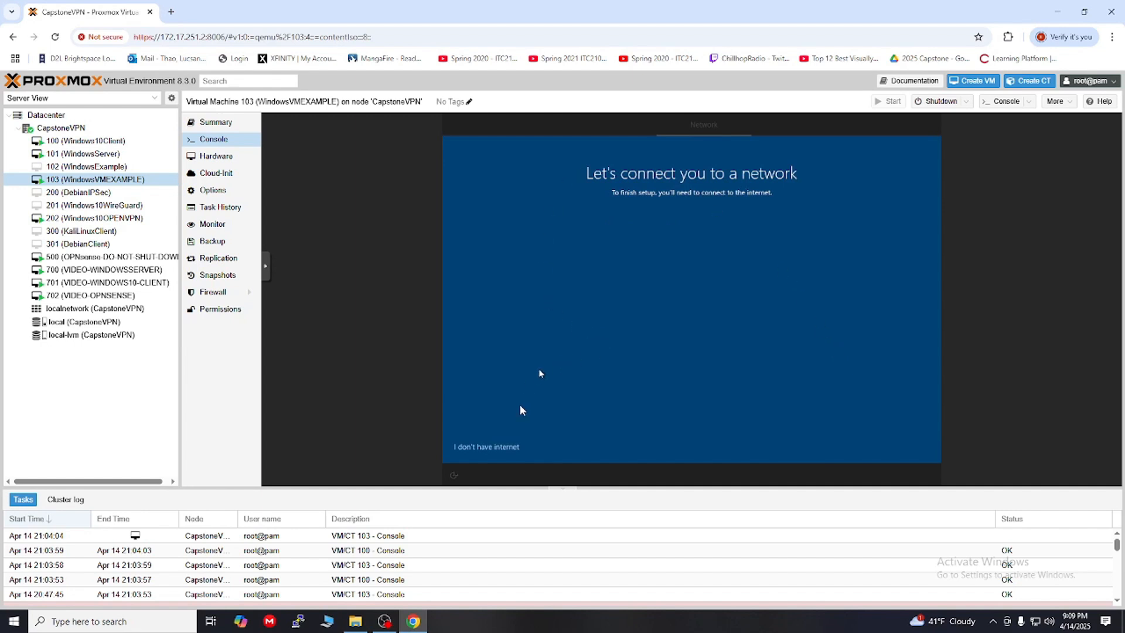
Step: Continue offline with limited setup and enter the local account name and password
click(496, 447)
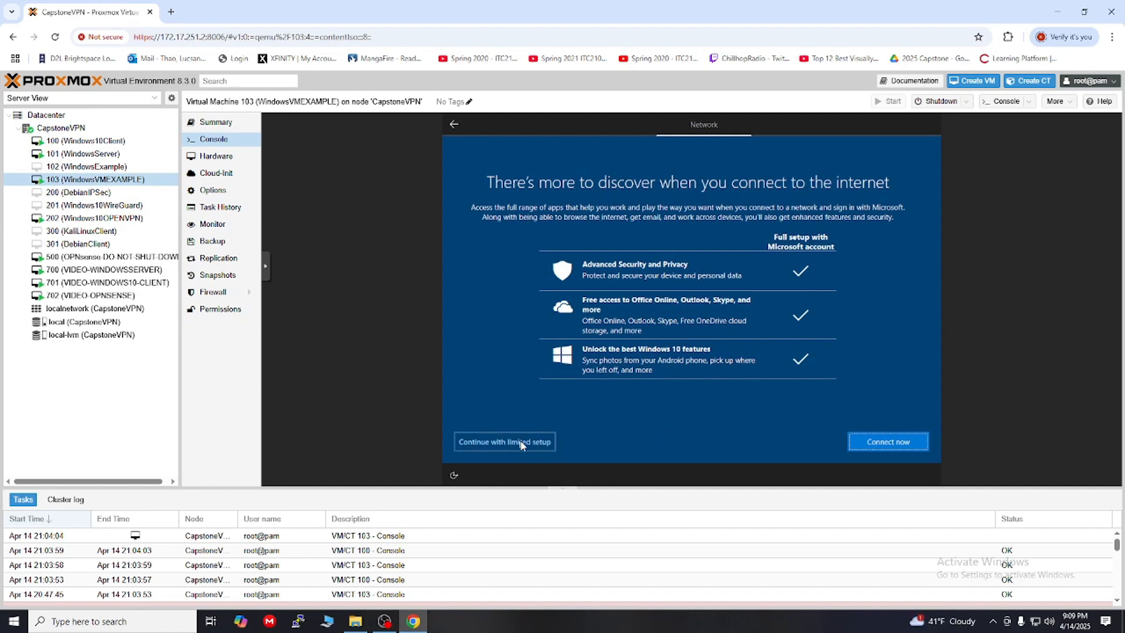
click(522, 445)
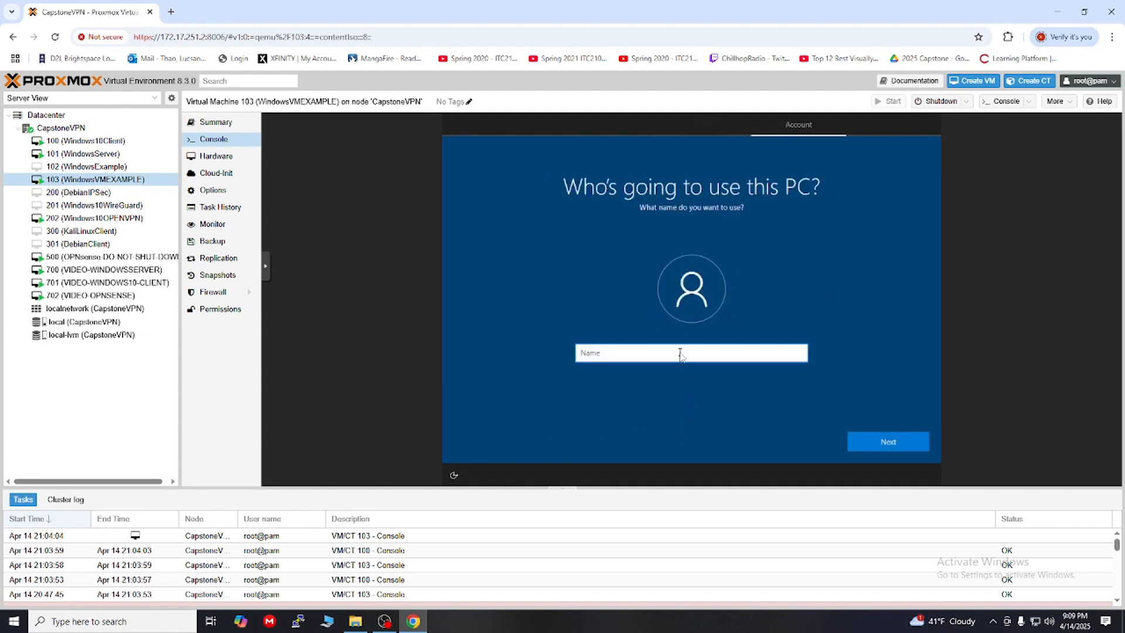
text(Lucsang)
click(877, 441)
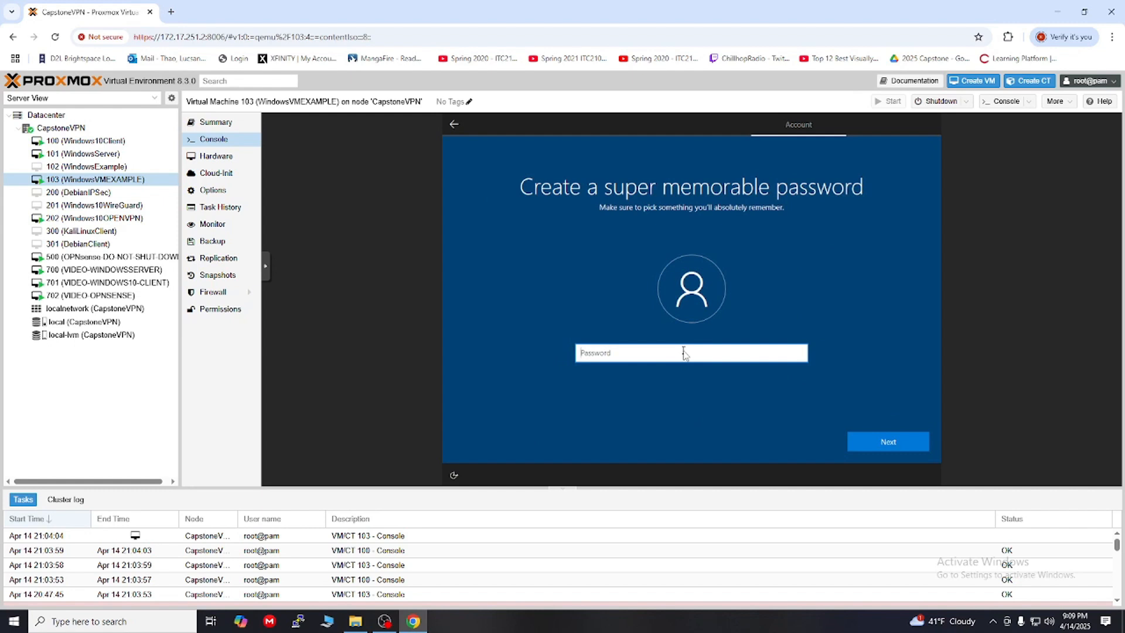
text(P)
click(870, 439)
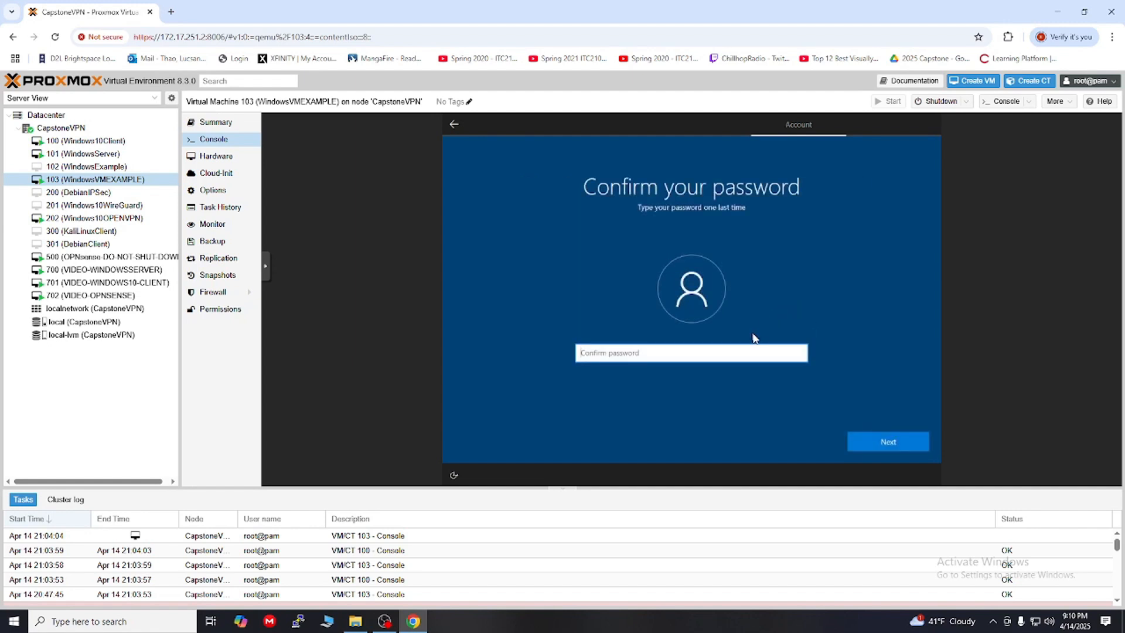
text(P)
Step: Confirm the password and answer the first security question about the first pet's name
click(879, 441)
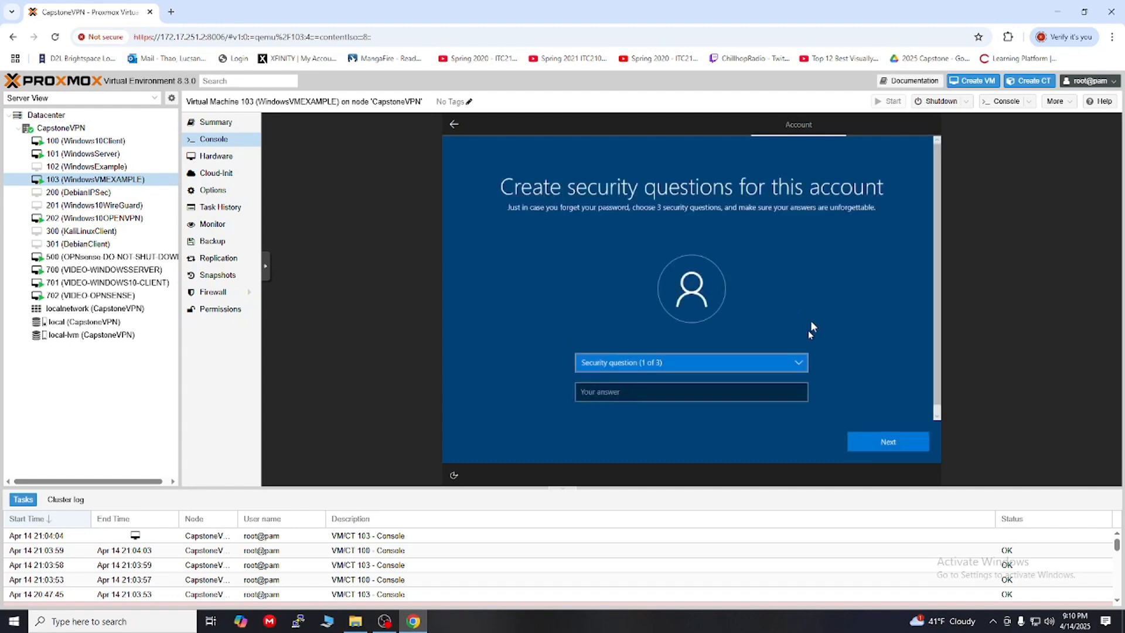
click(664, 363)
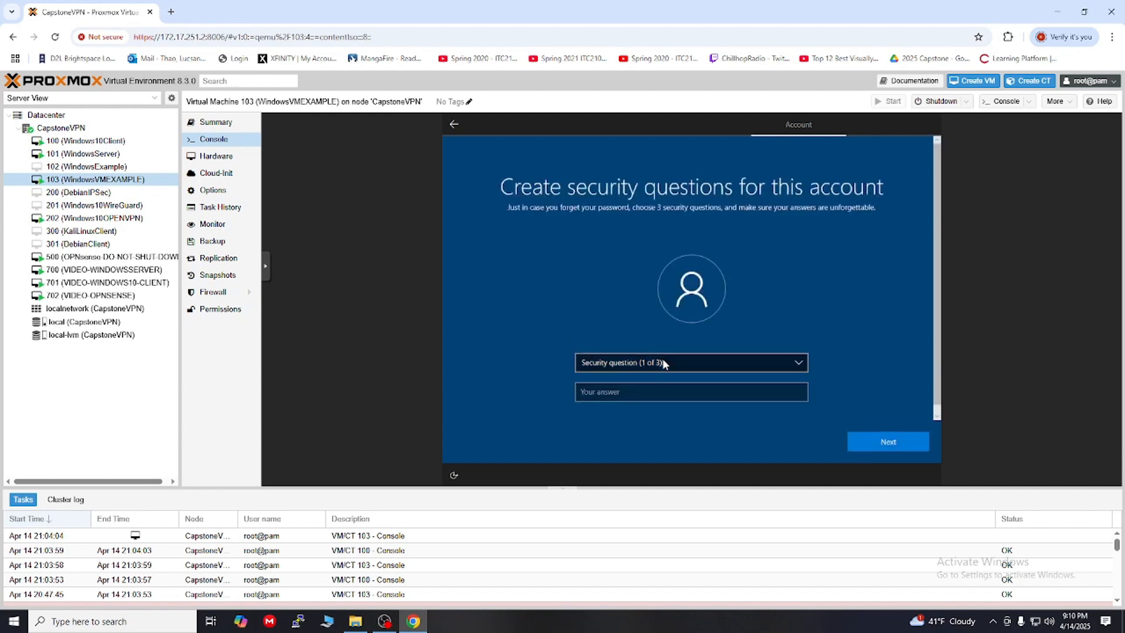
click(662, 373)
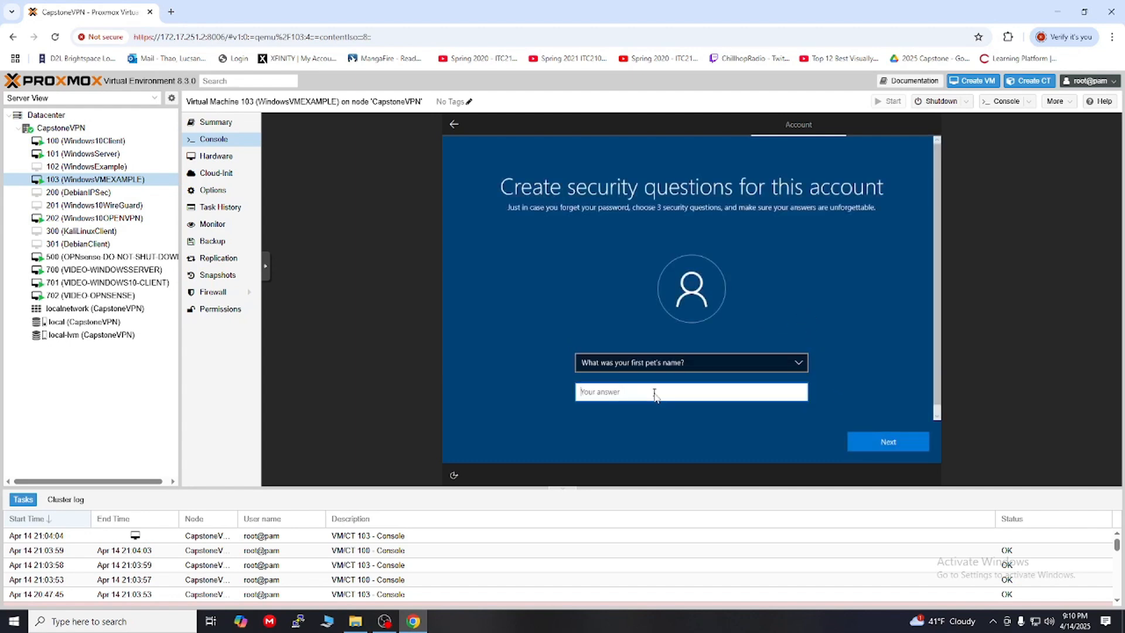
text(aaaa)
key(BackSpace)
key(BackSpace)
key(BackSpace)
key(BackSpace)
text(Apple)
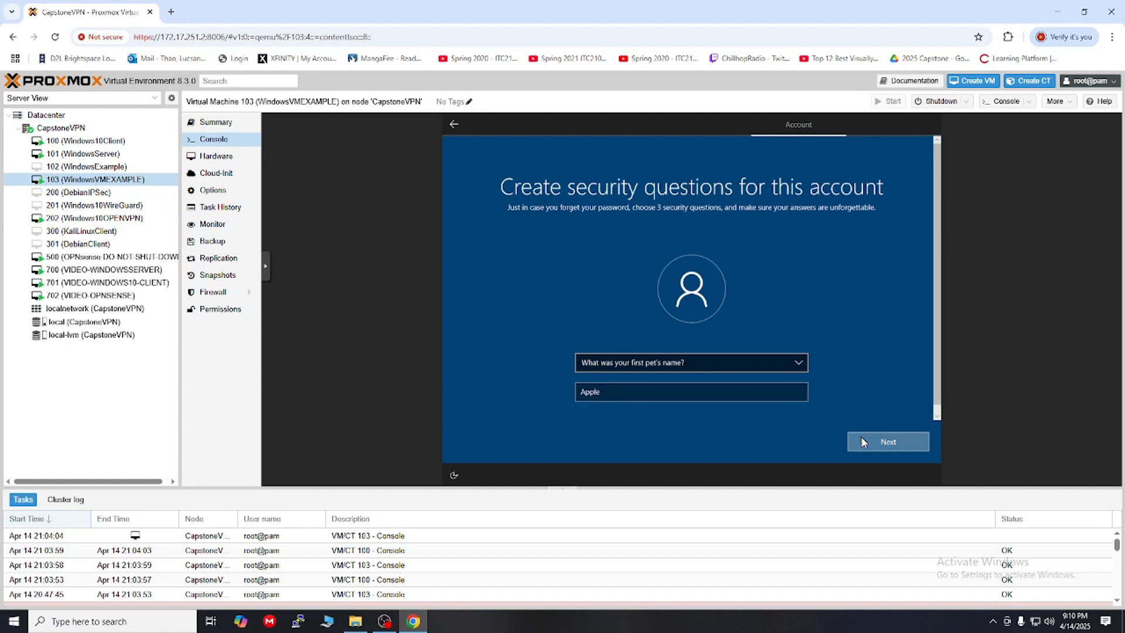
click(862, 442)
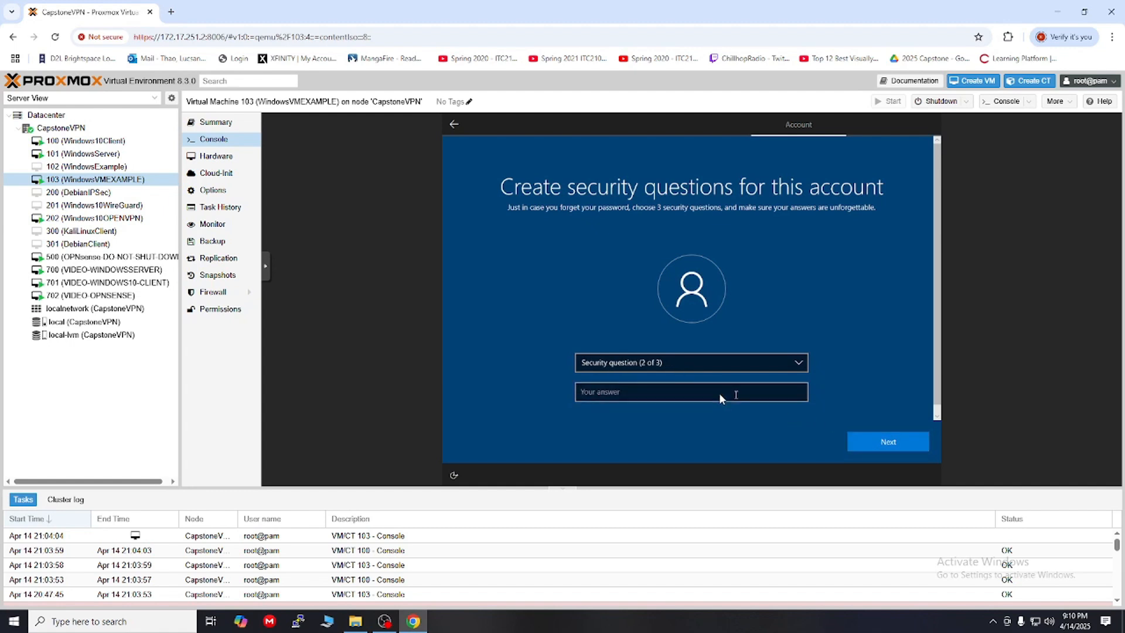
Step: Answer the second and third security questions: birth city and childhood nickname
click(674, 369)
click(672, 374)
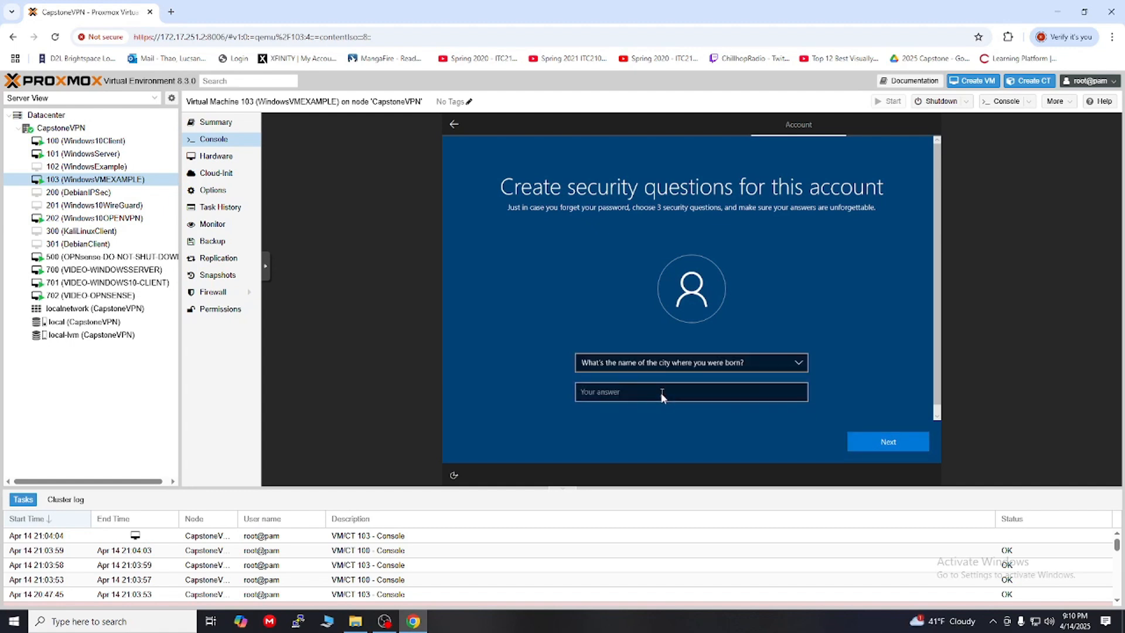
click(661, 396)
text(A)
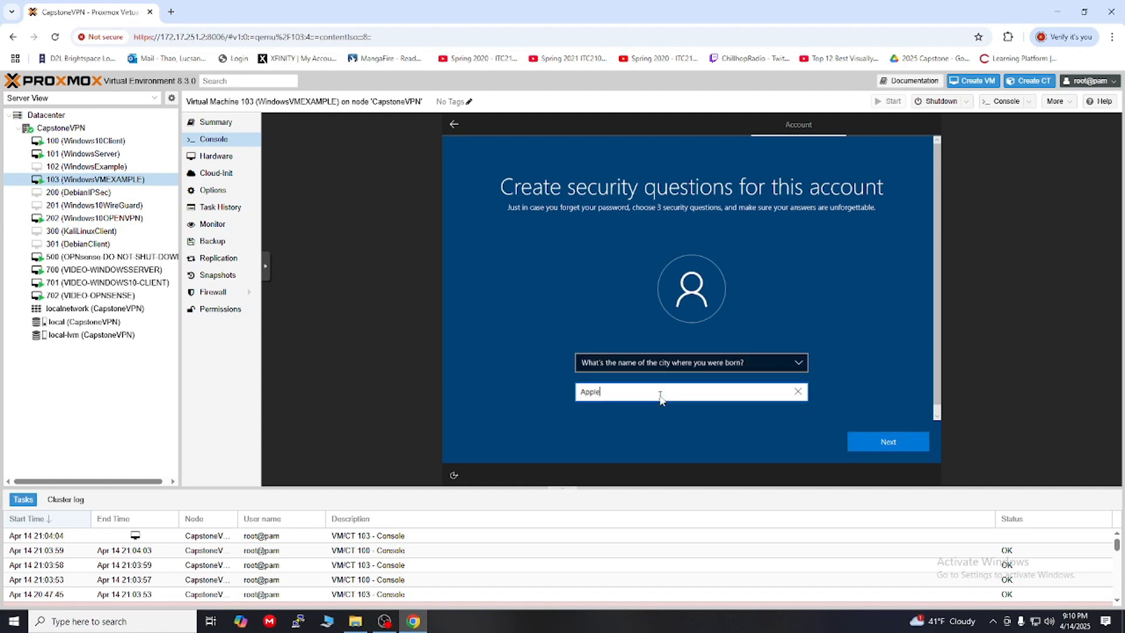
text(pple)
click(884, 442)
click(641, 368)
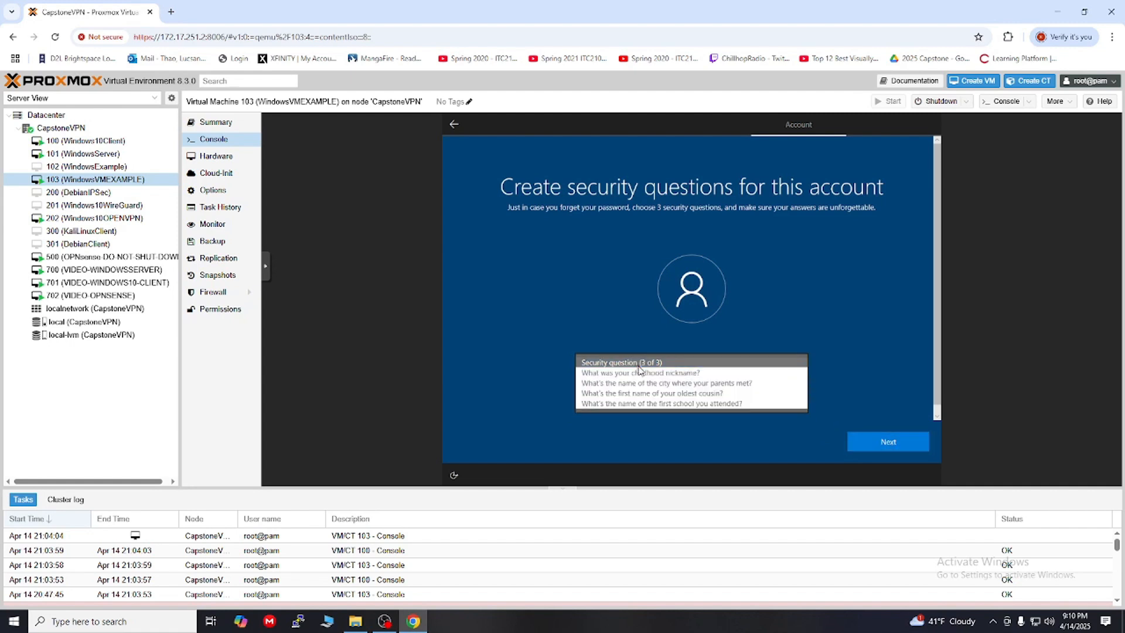
click(640, 373)
click(634, 392)
text(A)
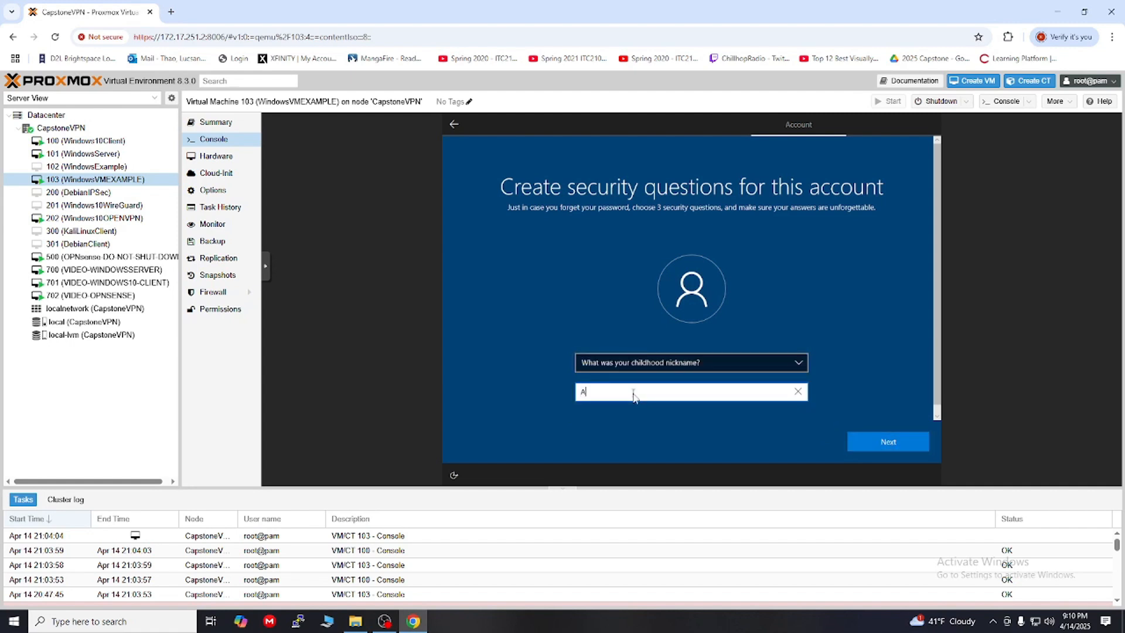
text(pple)
click(886, 443)
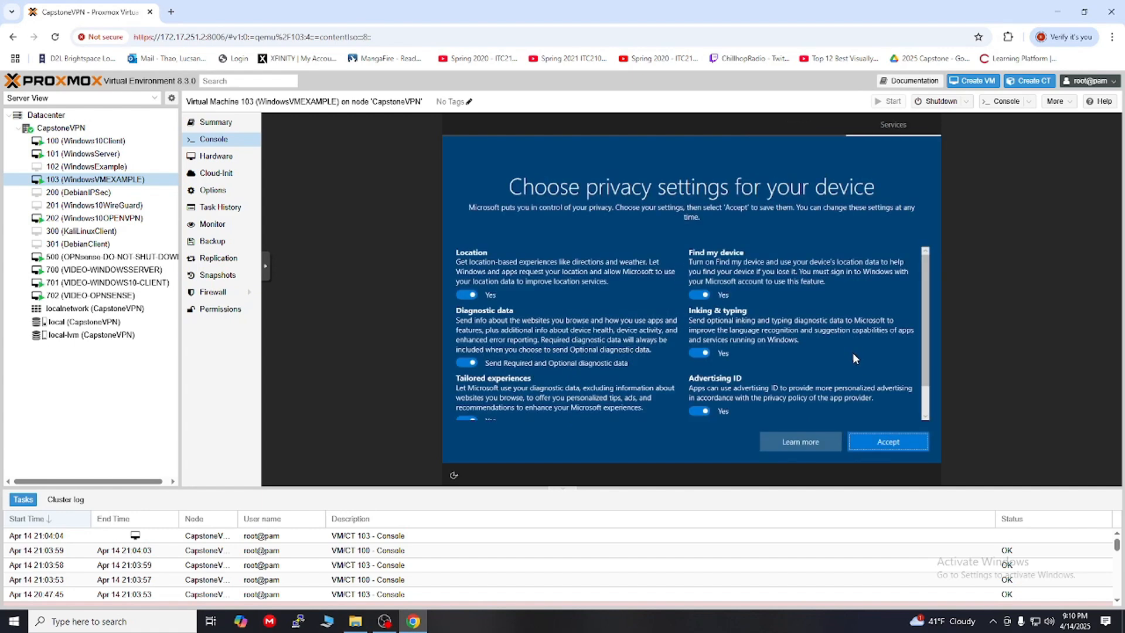
Step: Turn off every privacy option, accept them, and decline Cortana for now
click(467, 294)
click(468, 363)
scroll(486, 398, down, 1)
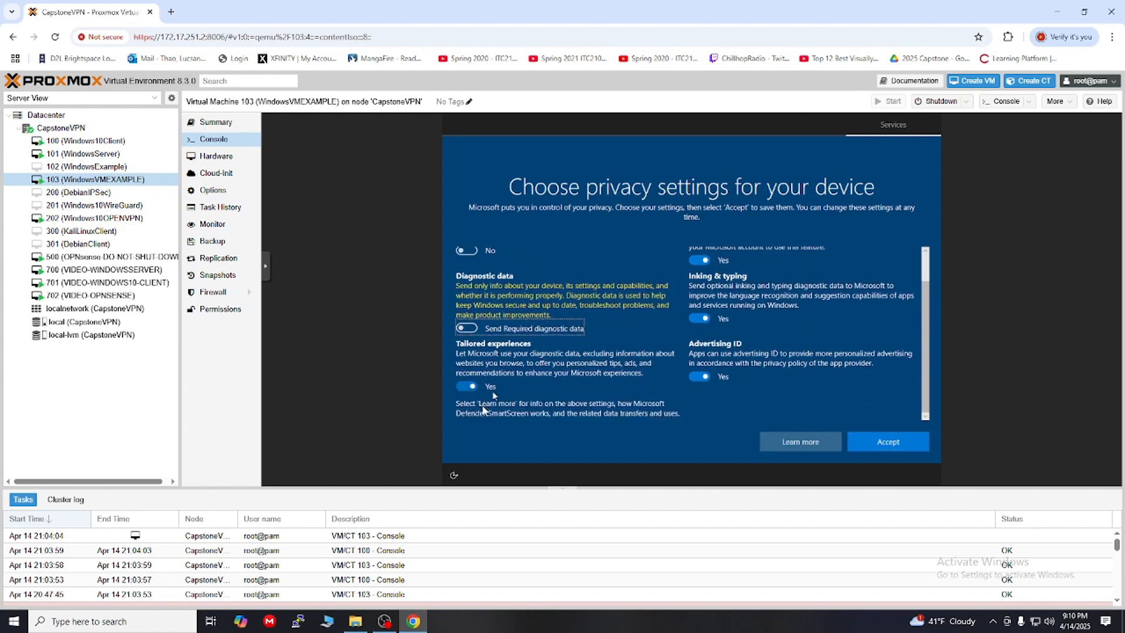
click(469, 388)
click(697, 378)
click(700, 321)
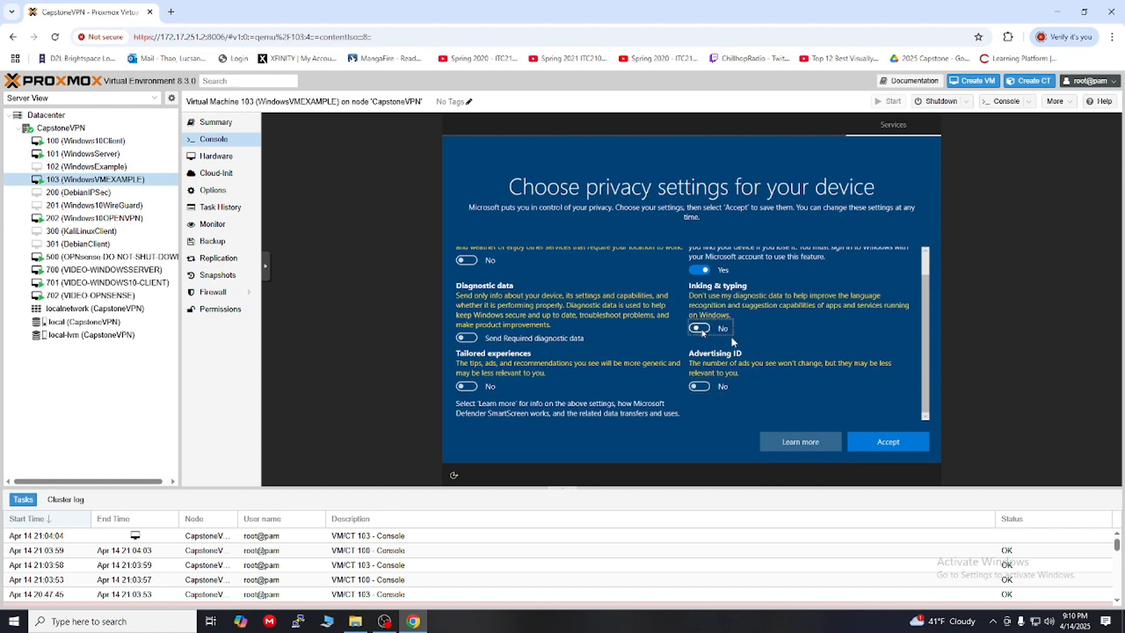
scroll(705, 306, up, 1)
click(700, 294)
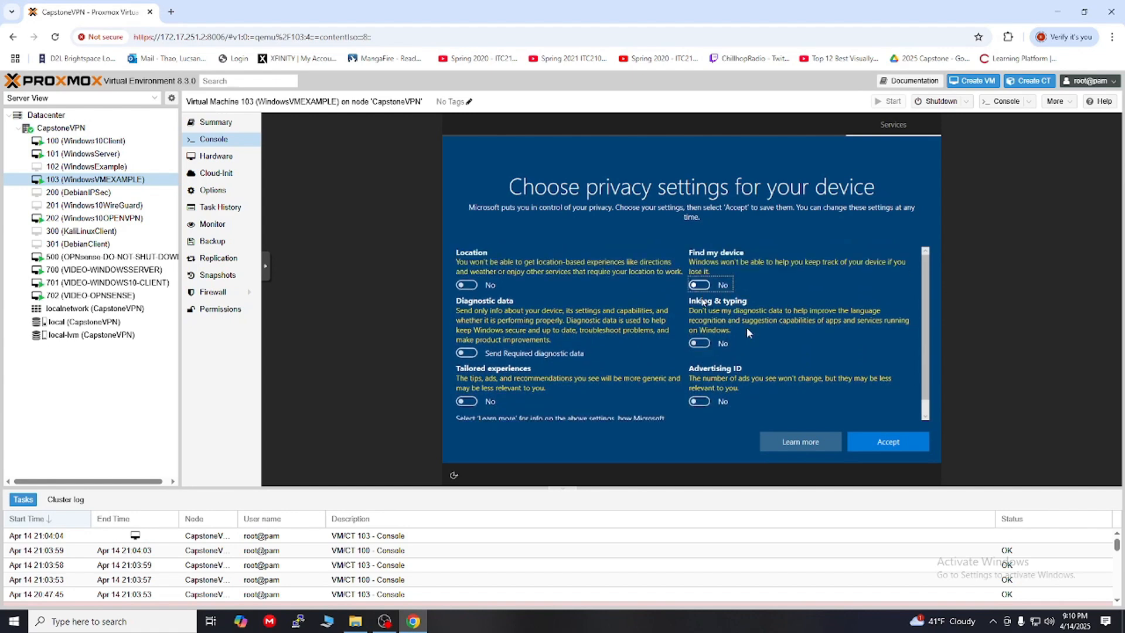
click(884, 442)
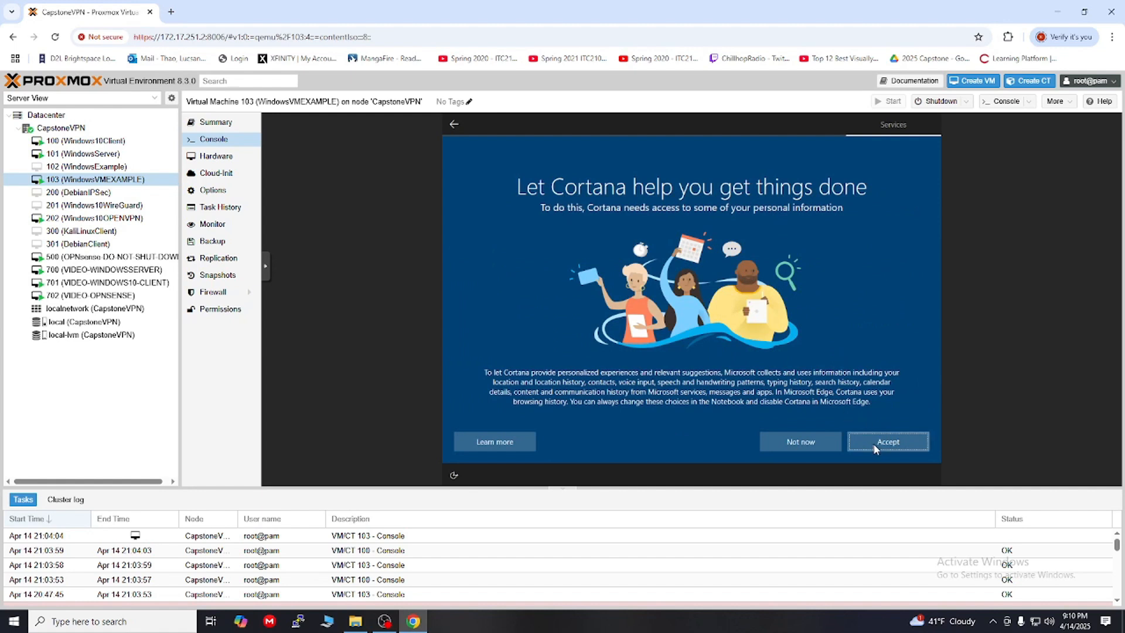
click(792, 444)
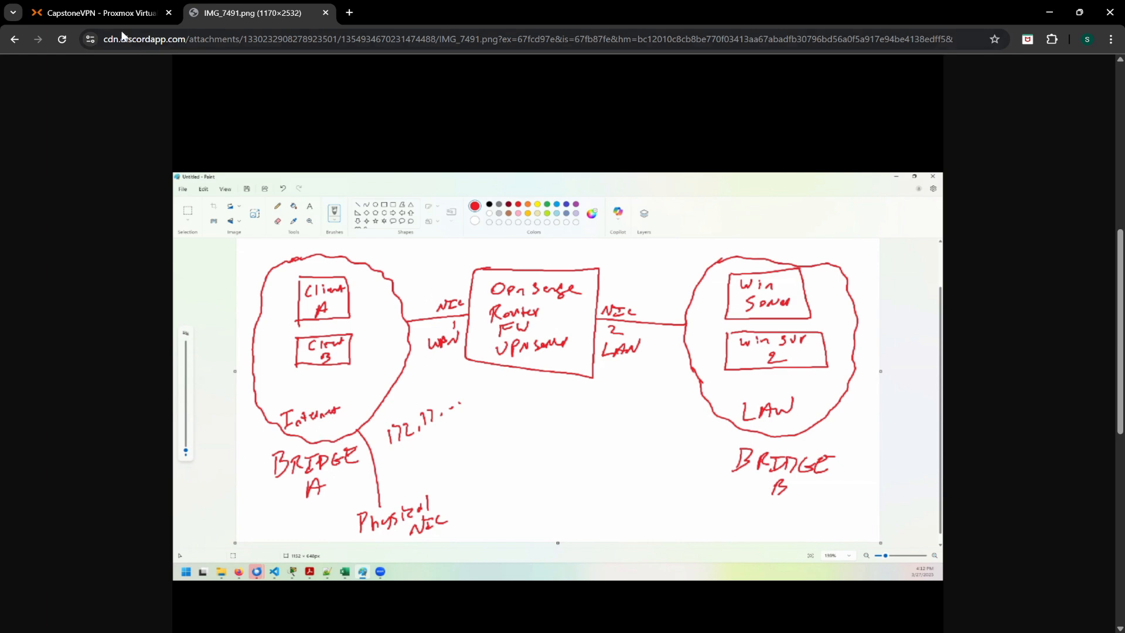
Step: Switch back to the CapstoneVPN - Proxmox tab showing the node's Network page
click(74, 11)
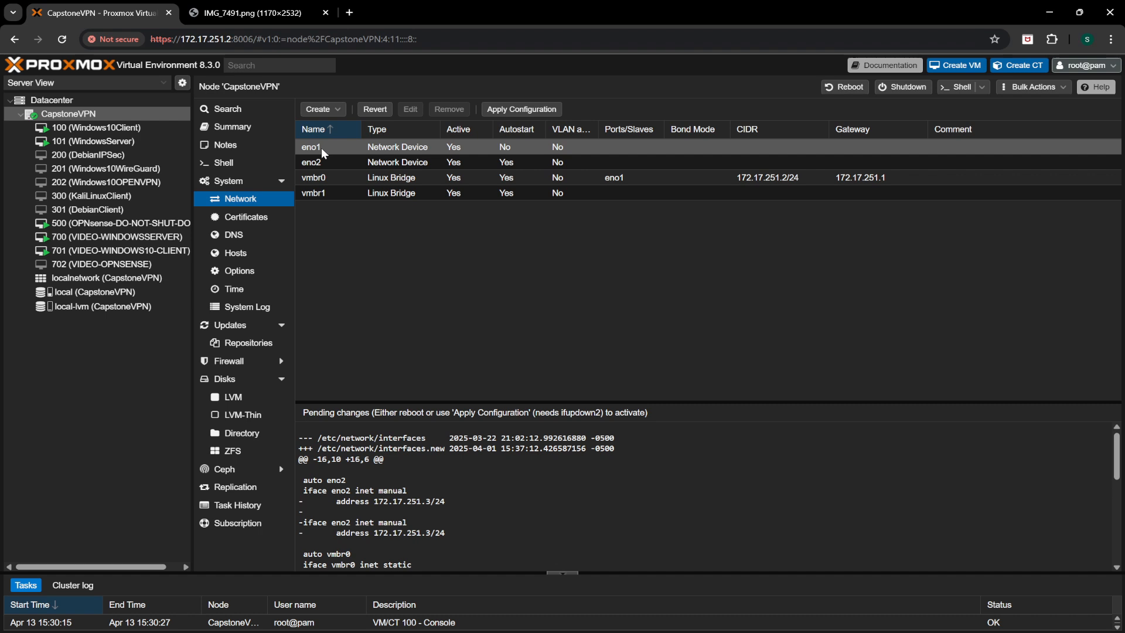
Step: Look at a new Linux Bridge (vmbr2), cancel it unchanged, and open VM 100 (Windows10Client)
click(336, 110)
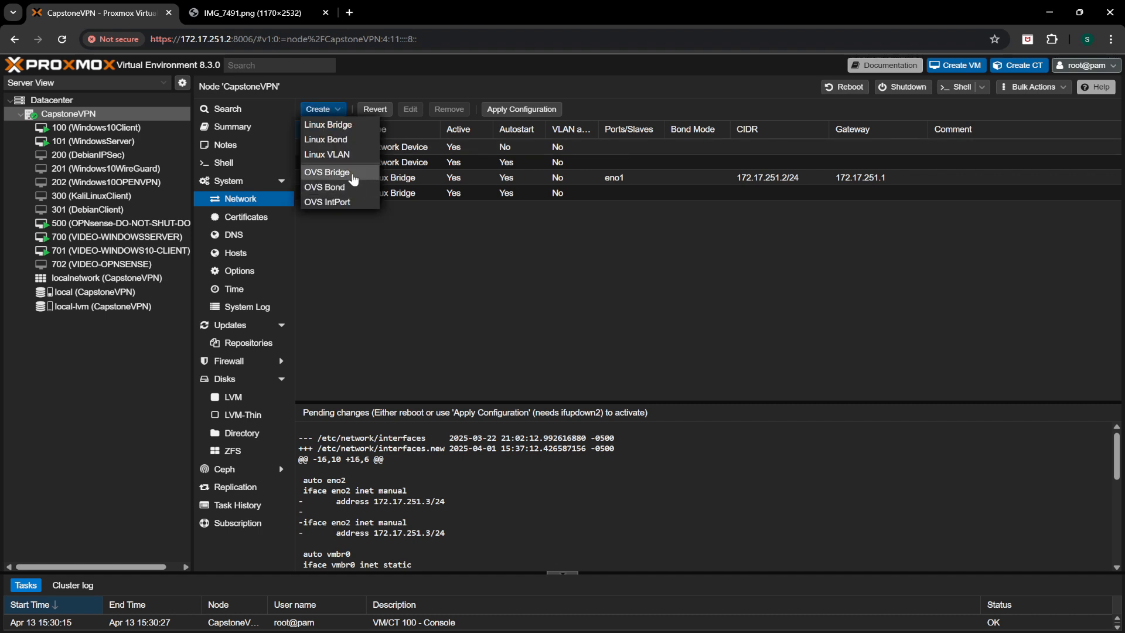
click(337, 126)
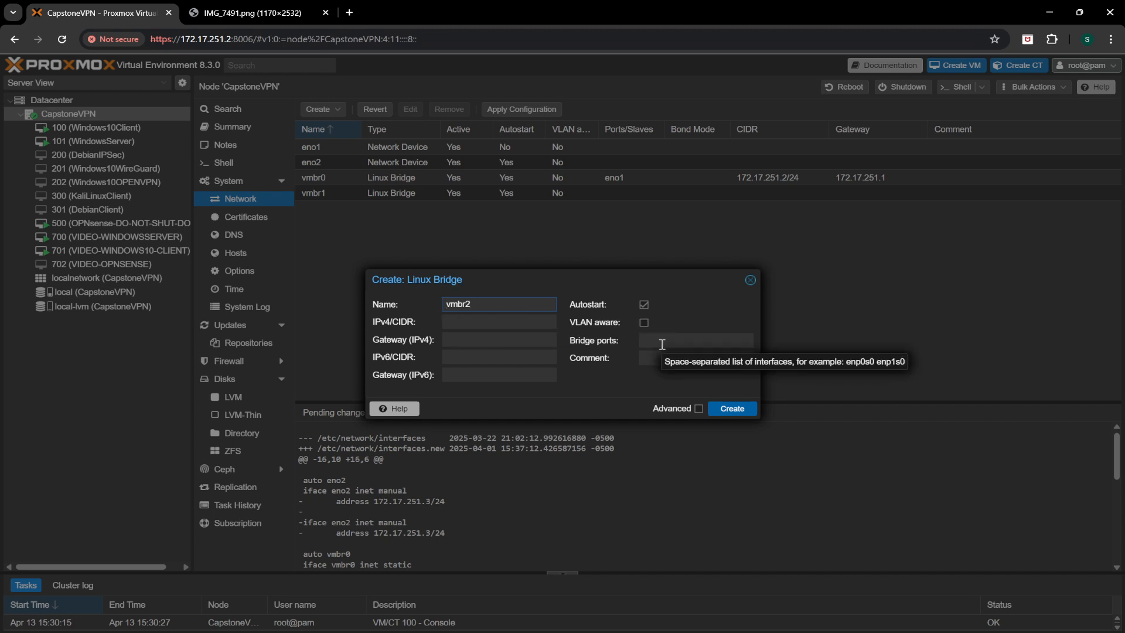
click(662, 344)
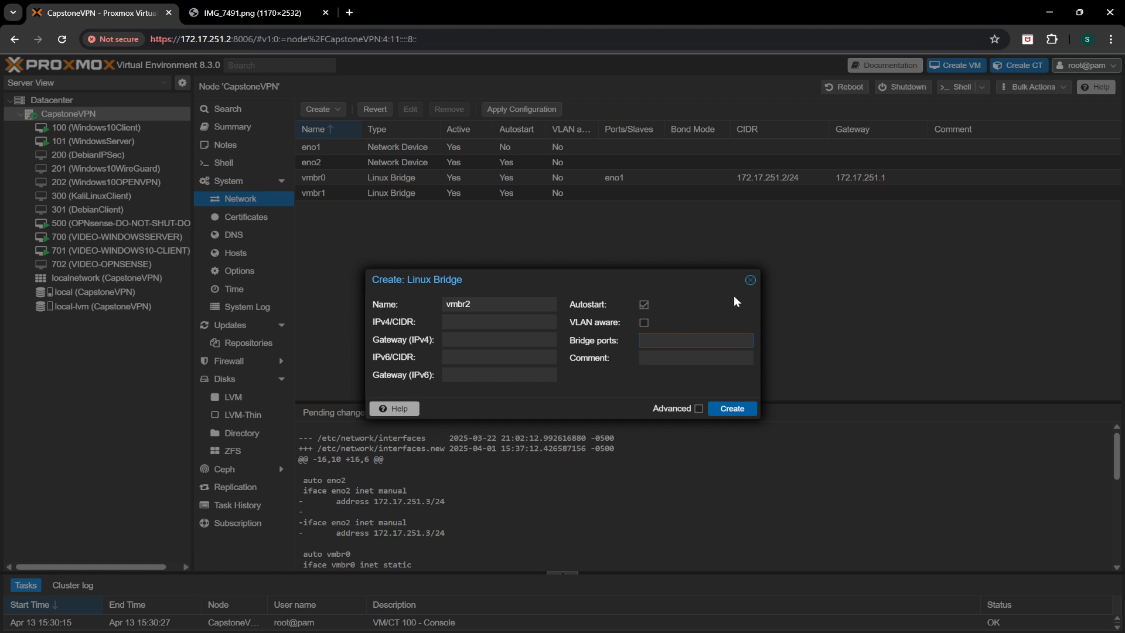
click(751, 287)
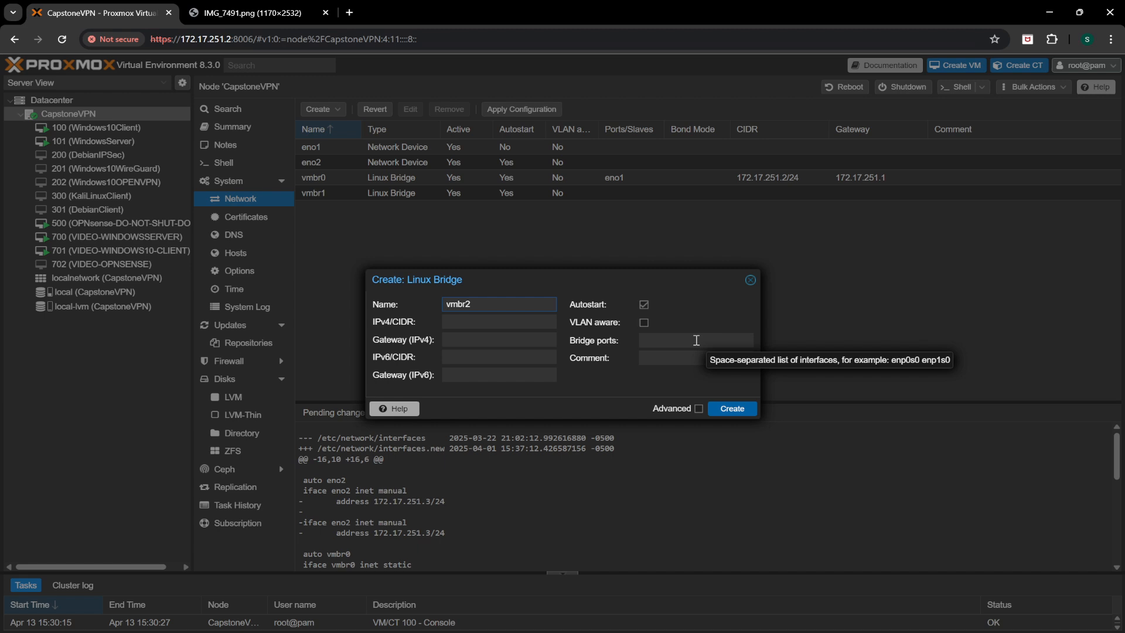
click(749, 281)
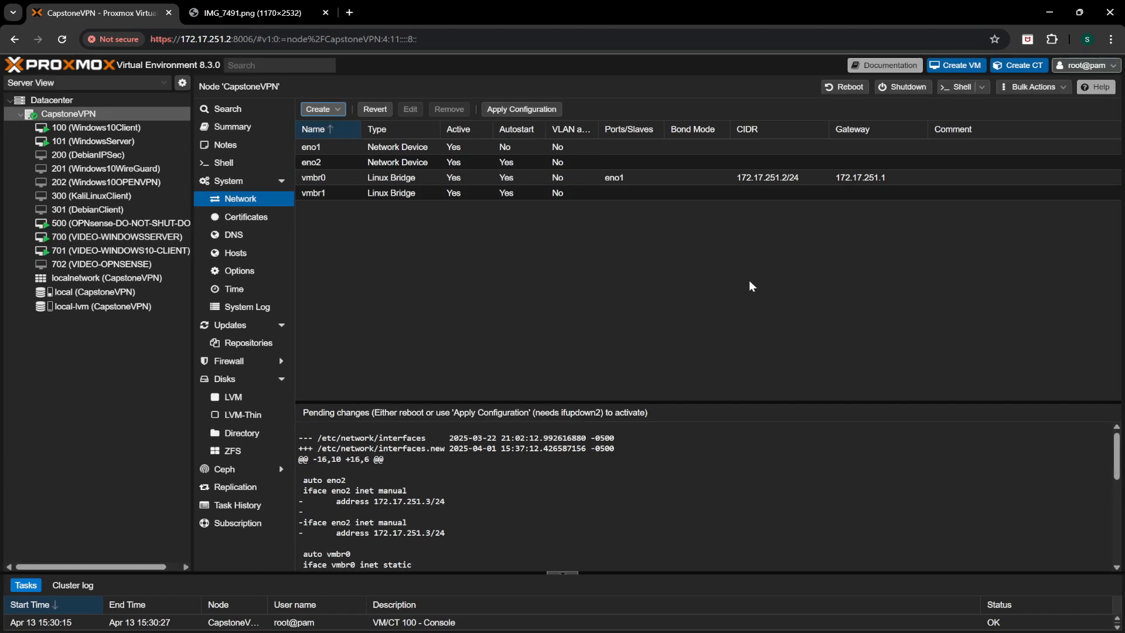
click(138, 128)
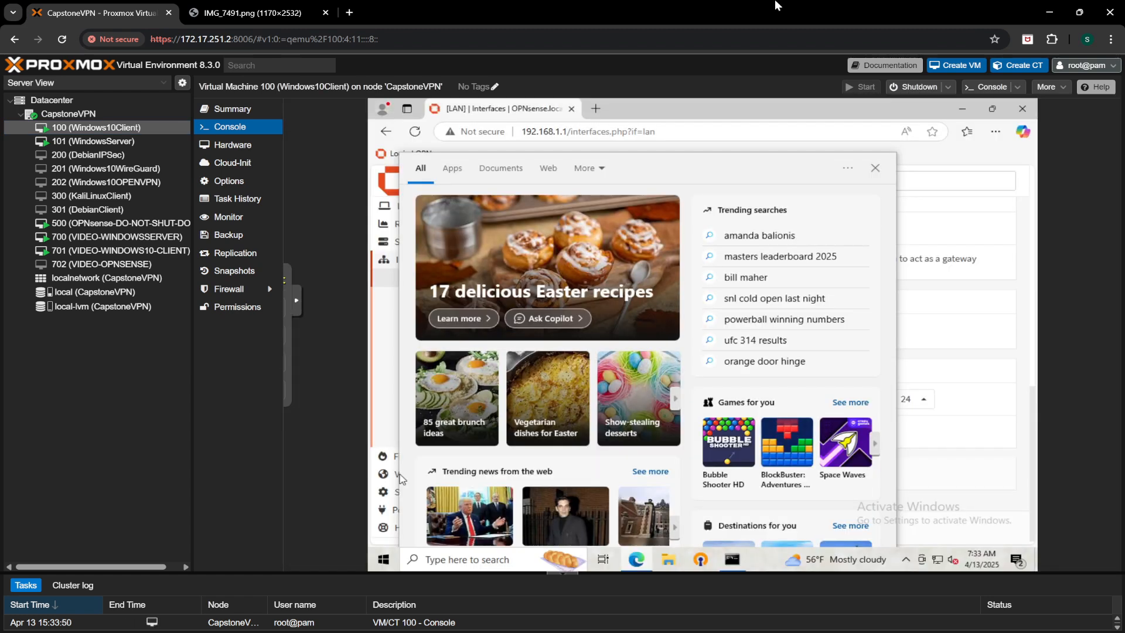
Step: Dismiss the Windows search panel and view OPNsense's Interfaces > Assignments page
click(876, 169)
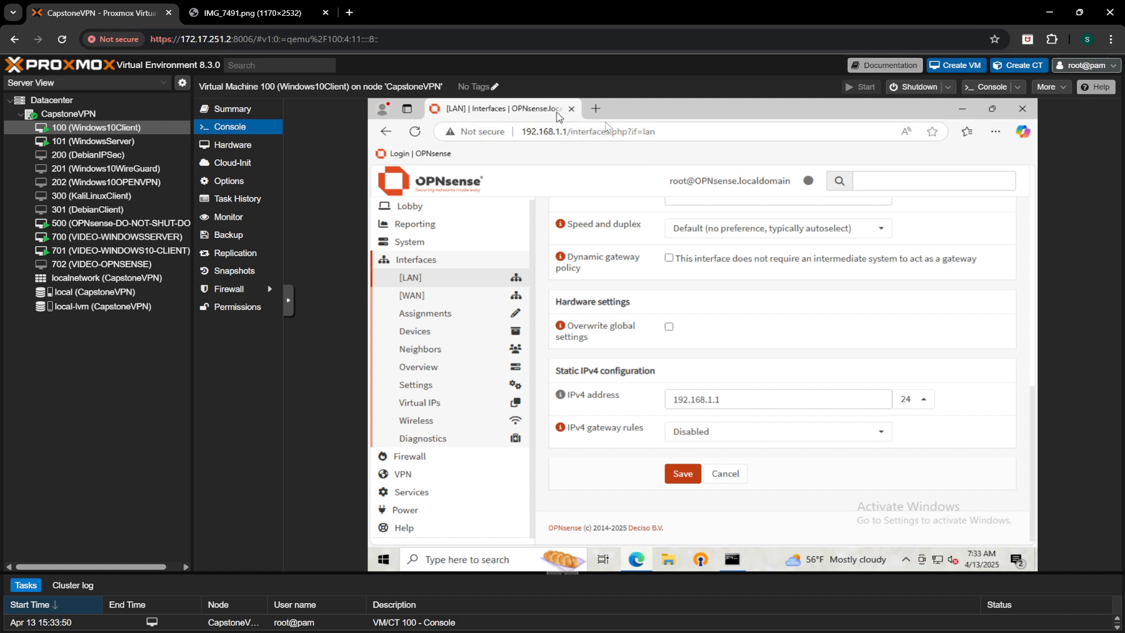
scroll(577, 253, up, 10)
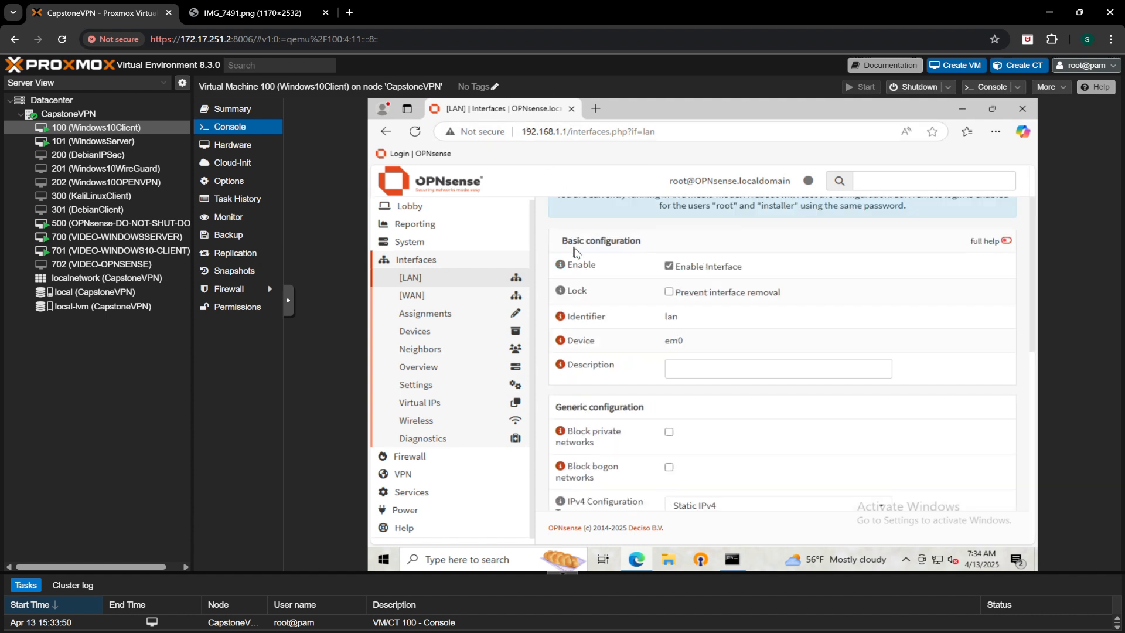
scroll(577, 253, up, 1)
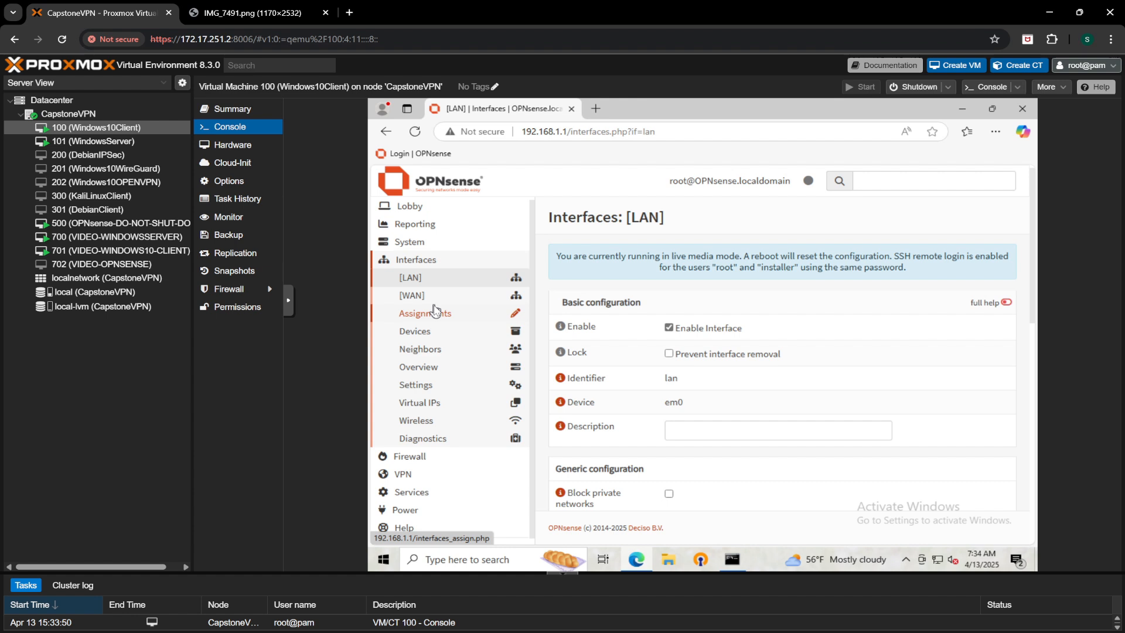
click(434, 311)
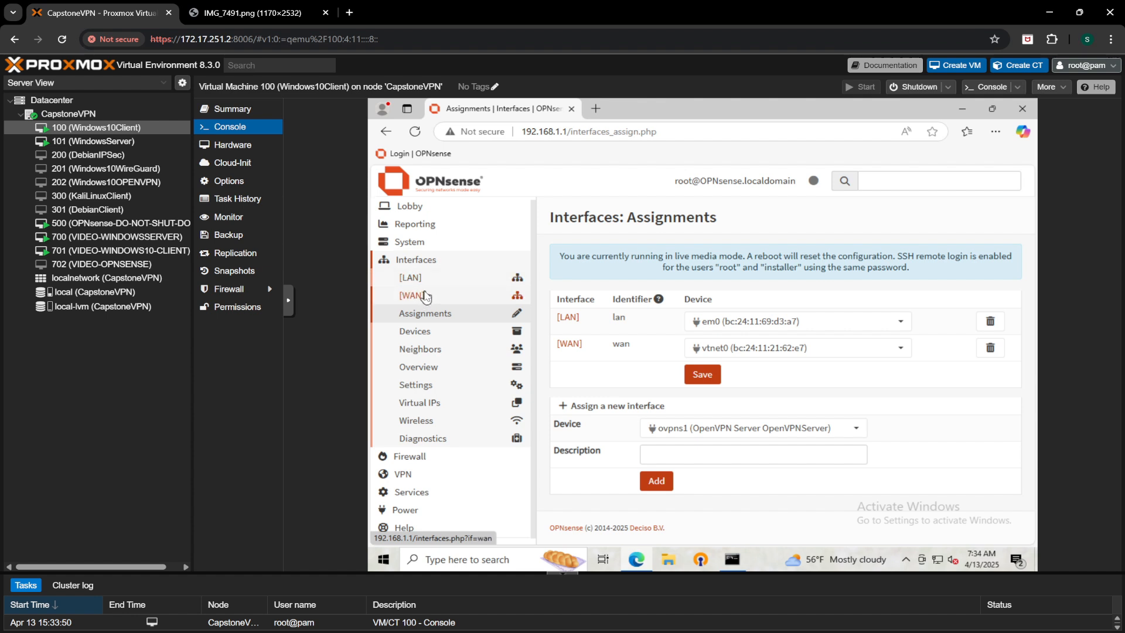
Step: Check the WAN interface's static IPv4 address, 172.17.251.3
click(422, 295)
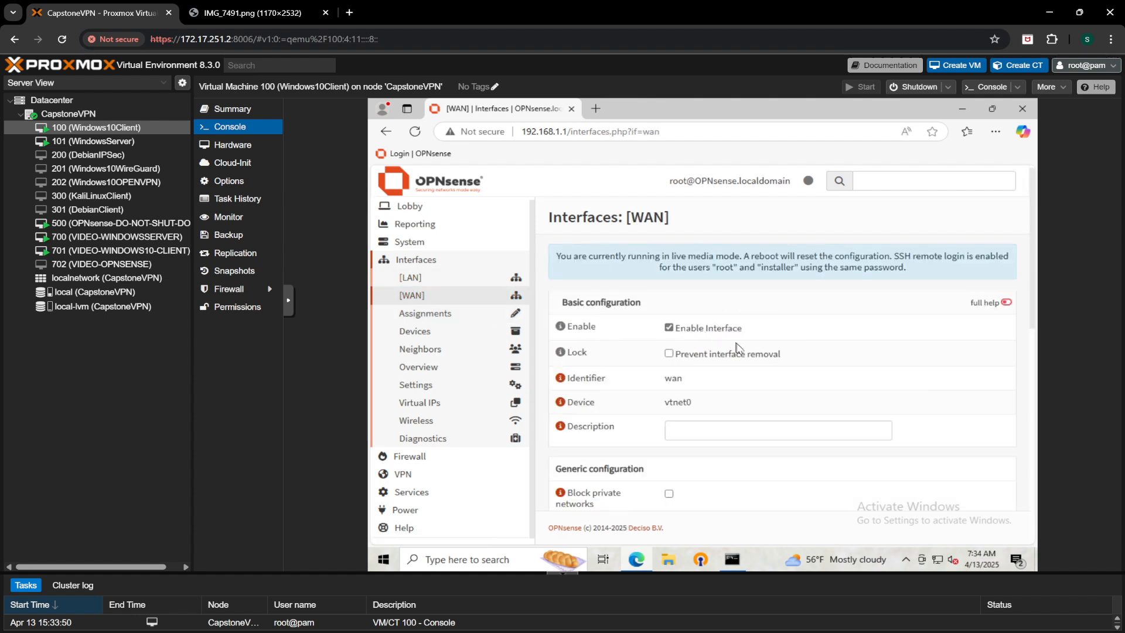
scroll(737, 347, down, 3)
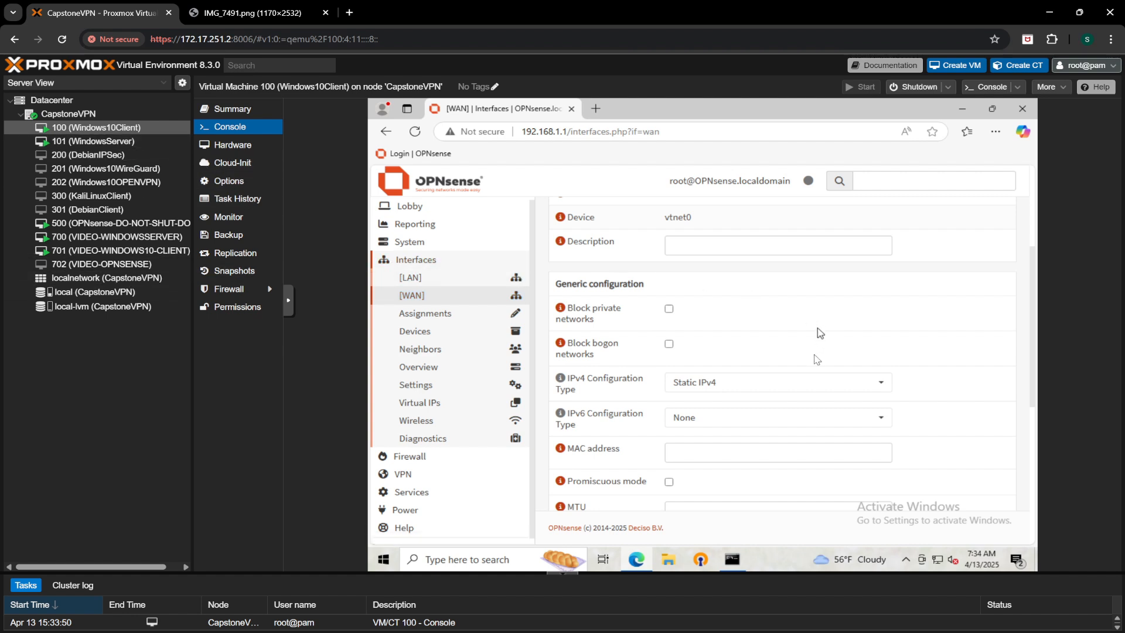
scroll(775, 342, down, 1)
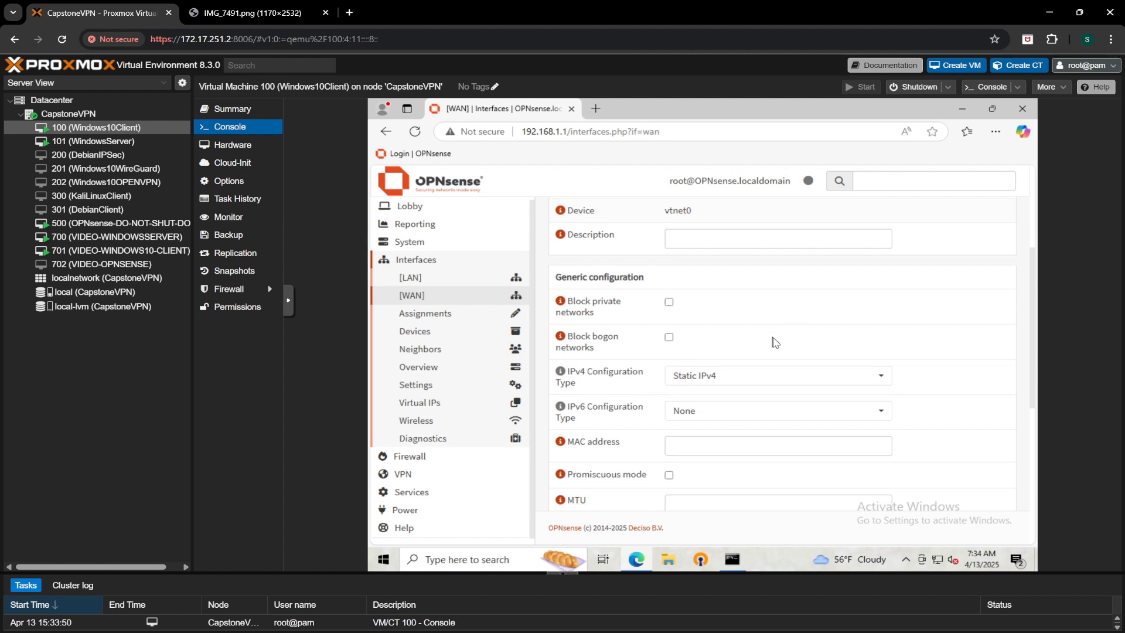
scroll(775, 342, down, 6)
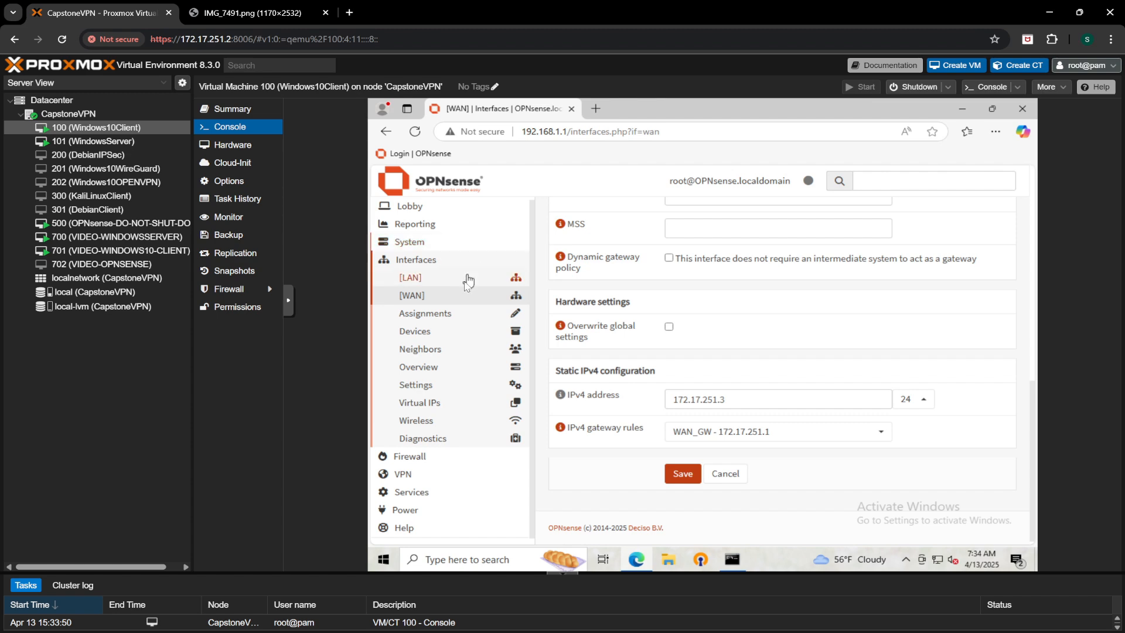
Step: Check the LAN interface's static IPv4 address, 192.168.1.1/24
click(463, 280)
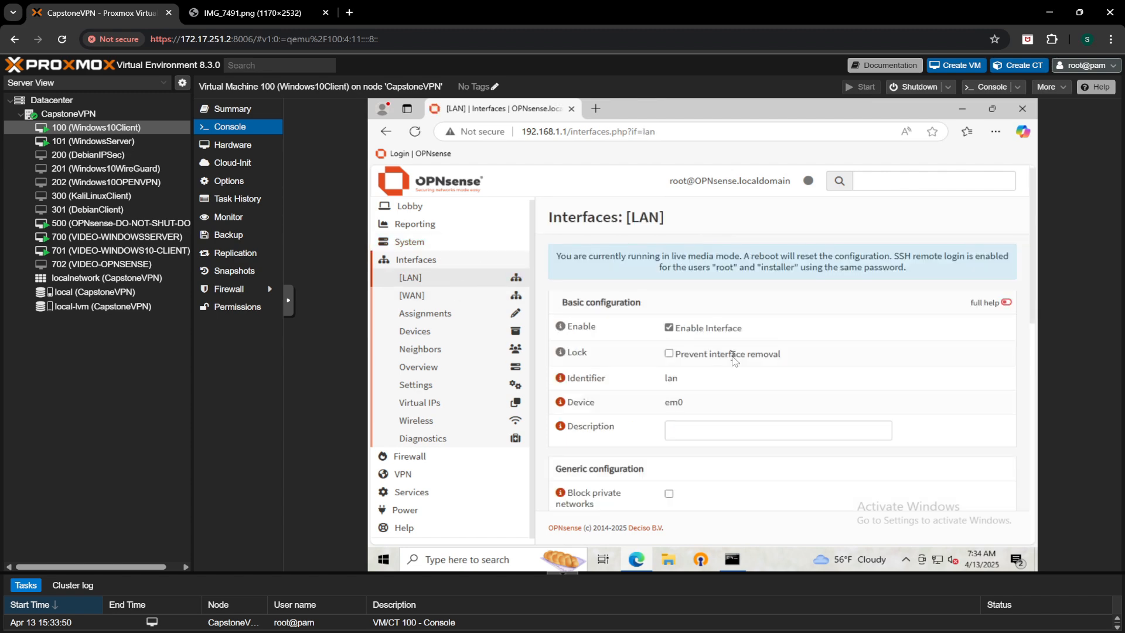
scroll(734, 359, down, 4)
scroll(734, 359, down, 5)
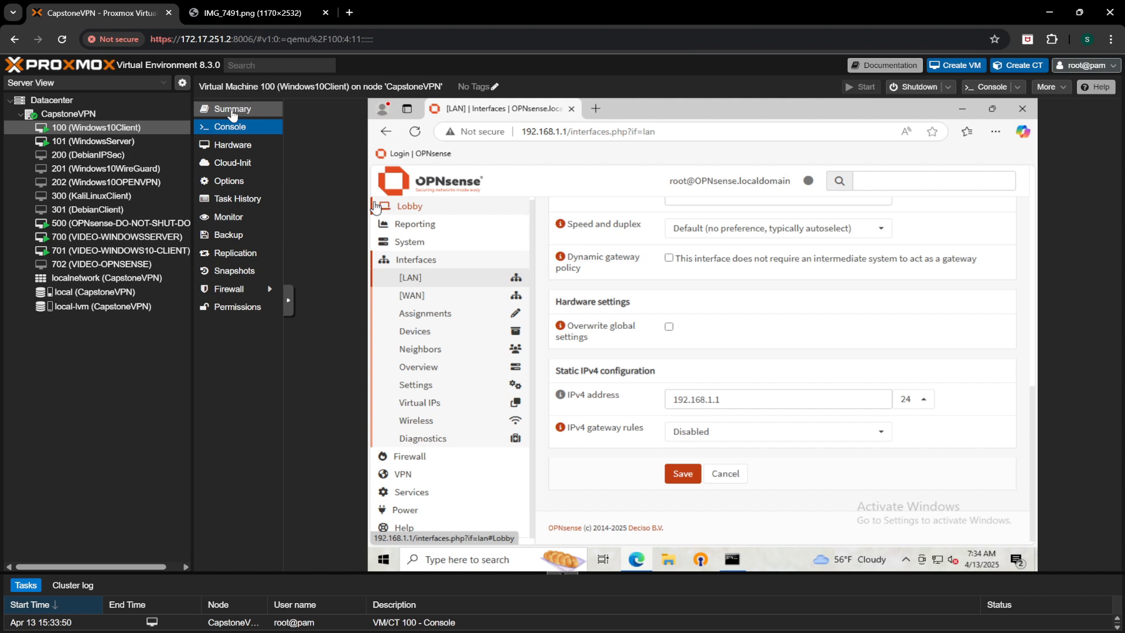
Step: Go via the CapstoneVPN node to the console of VM 500 (OPNsense-DO-NOT-SHUT-DOWN)
click(233, 114)
click(111, 113)
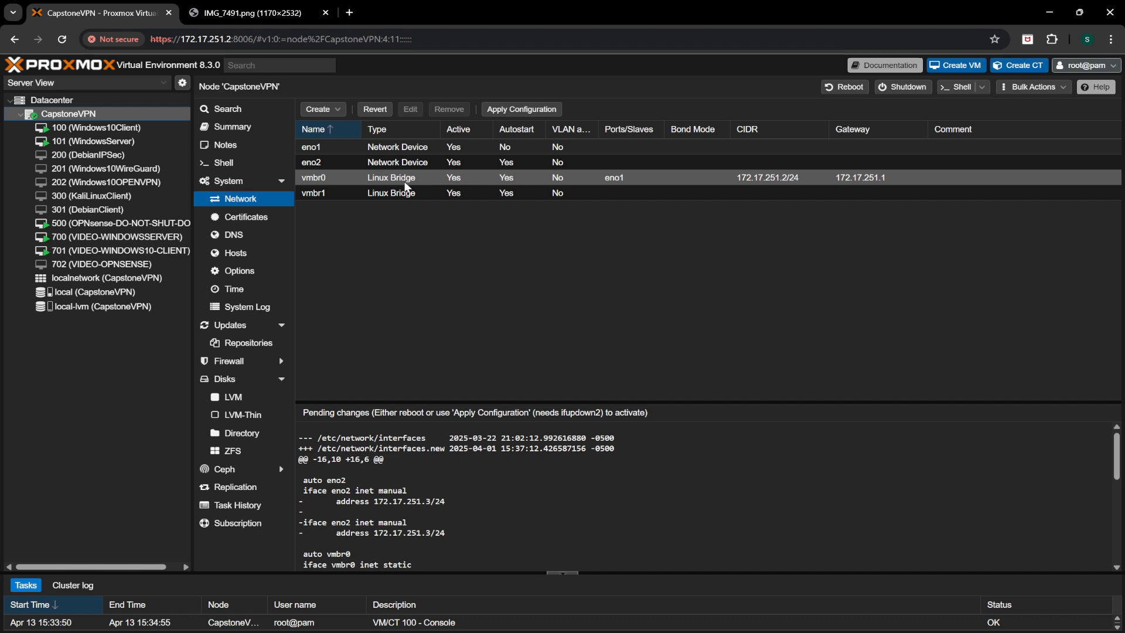
click(133, 225)
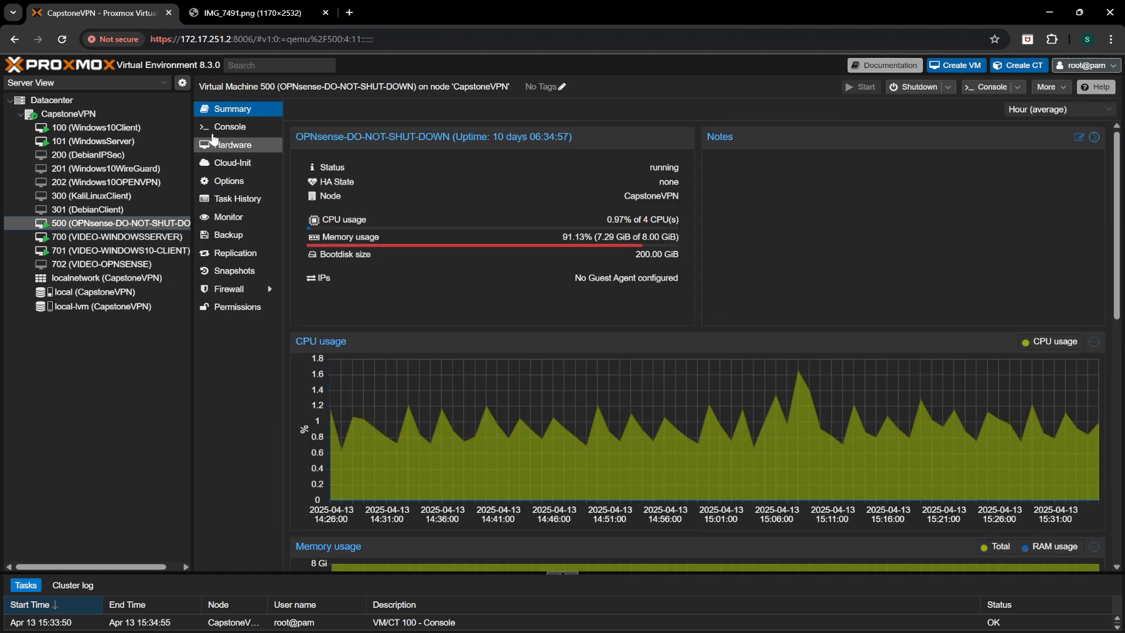
click(222, 130)
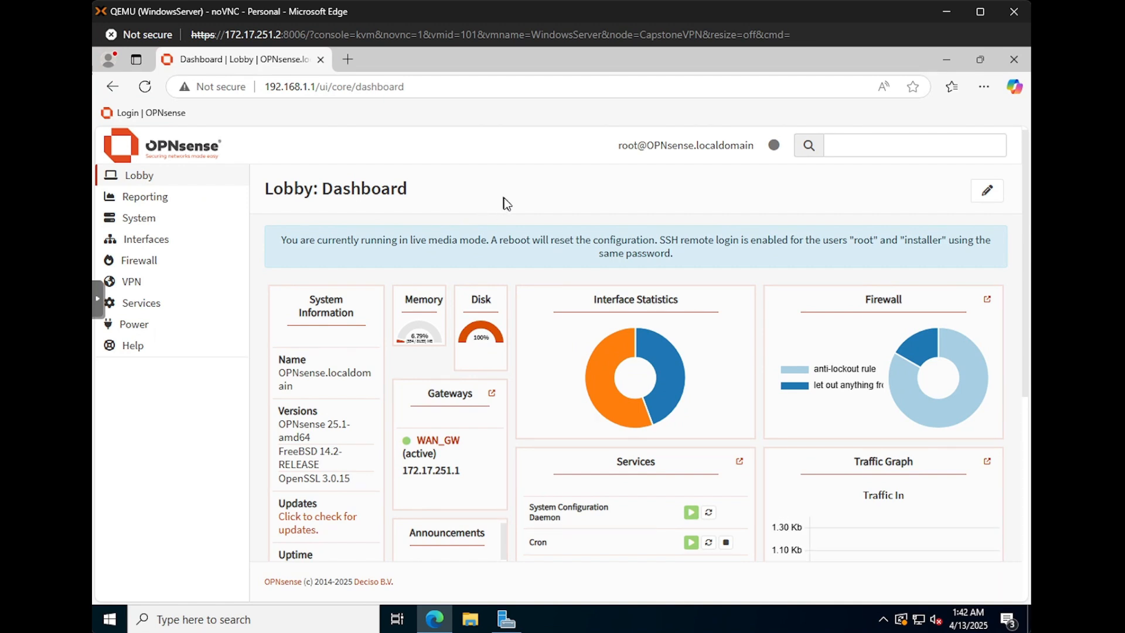
Step: Go to System > Access > Users and open a user account for editing
click(157, 223)
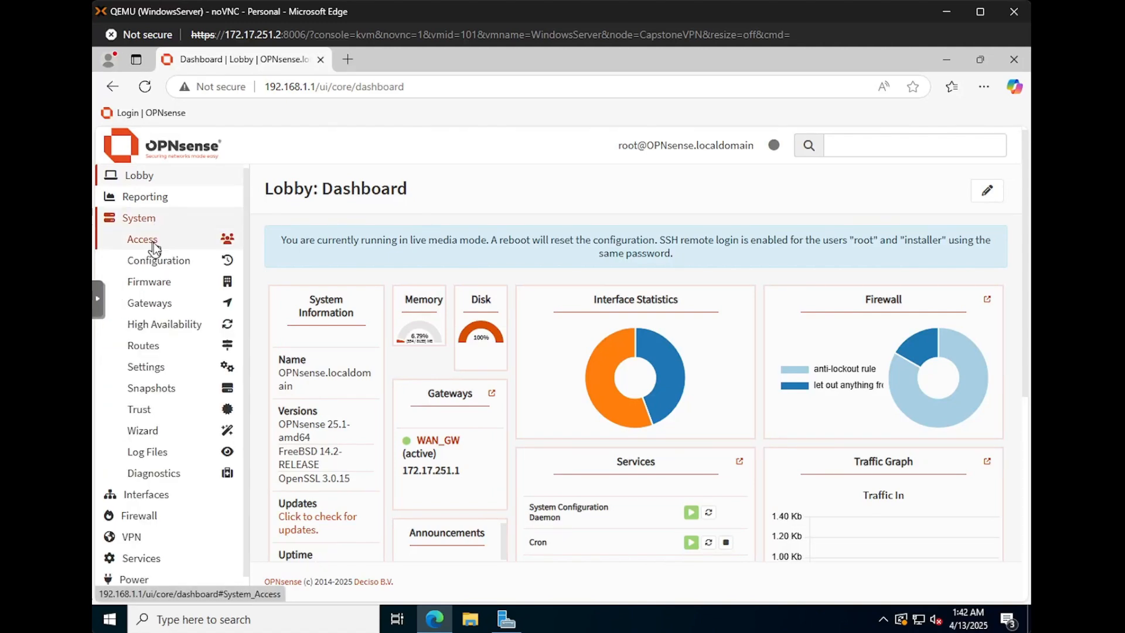
click(154, 241)
click(146, 261)
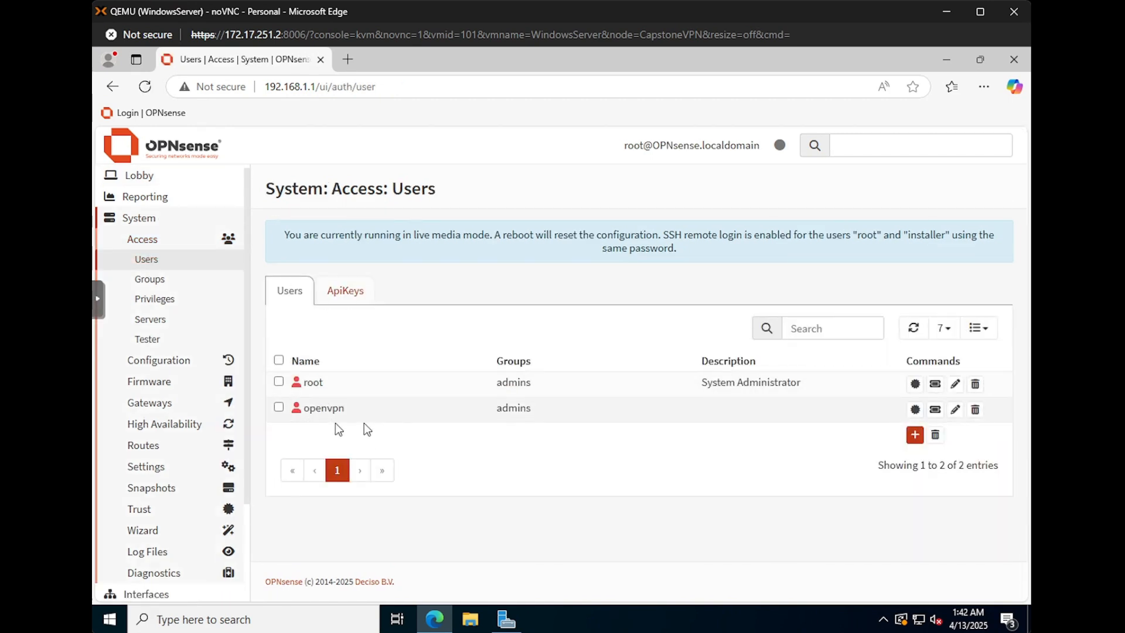
click(916, 437)
Step: Add the user to the admins group and save, then expand the Trust section
click(414, 330)
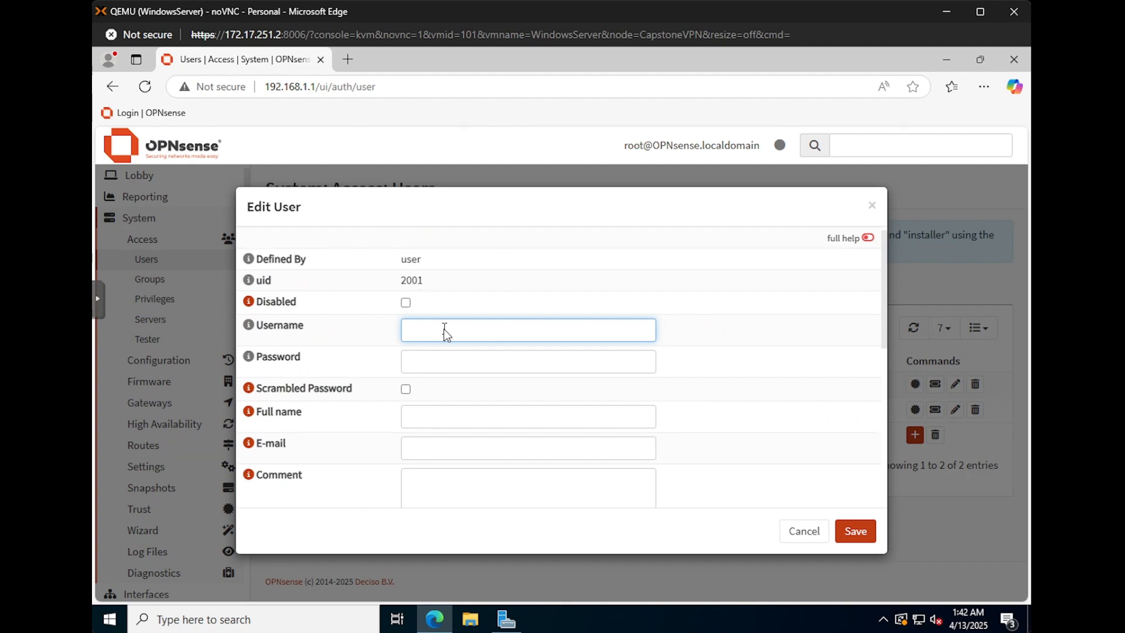
click(436, 363)
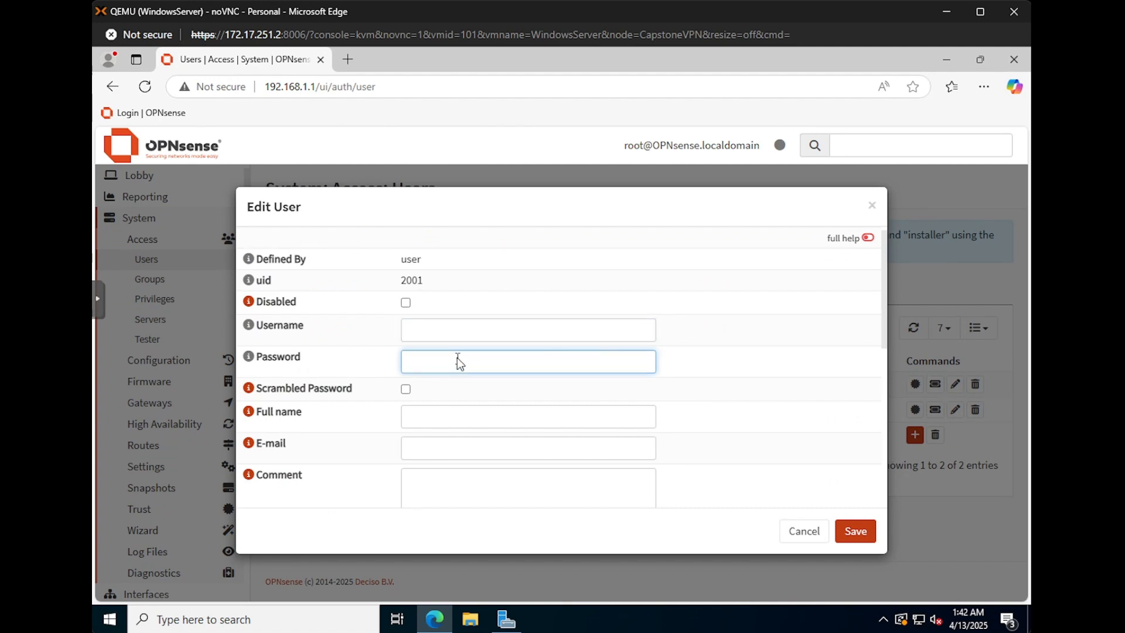
scroll(411, 408, down, 1)
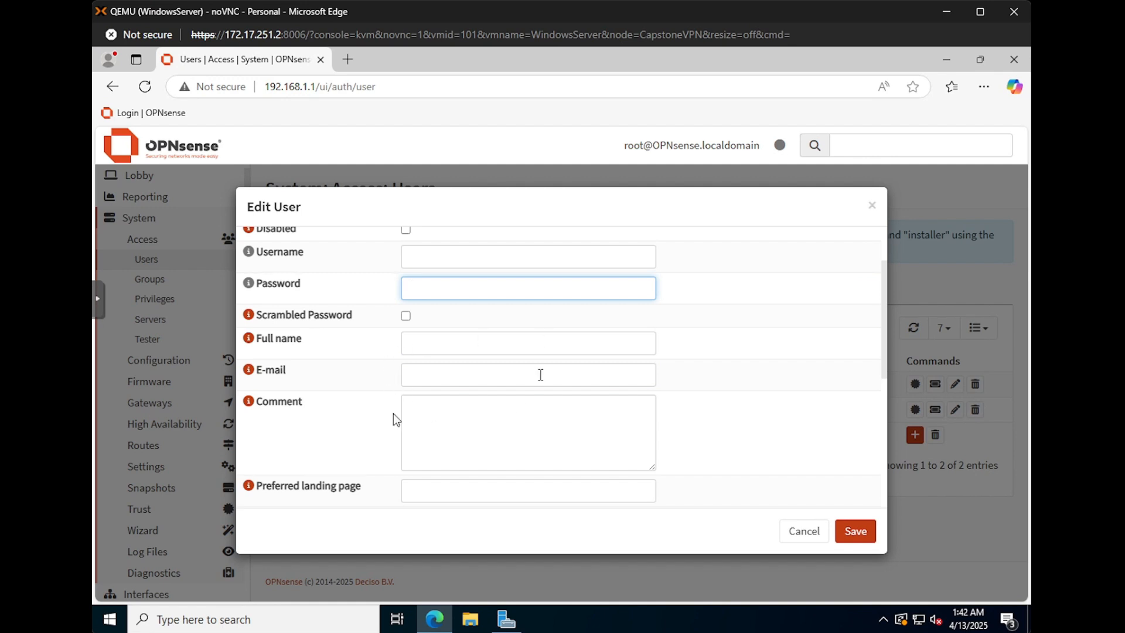
scroll(528, 340, down, 2)
scroll(508, 368, down, 2)
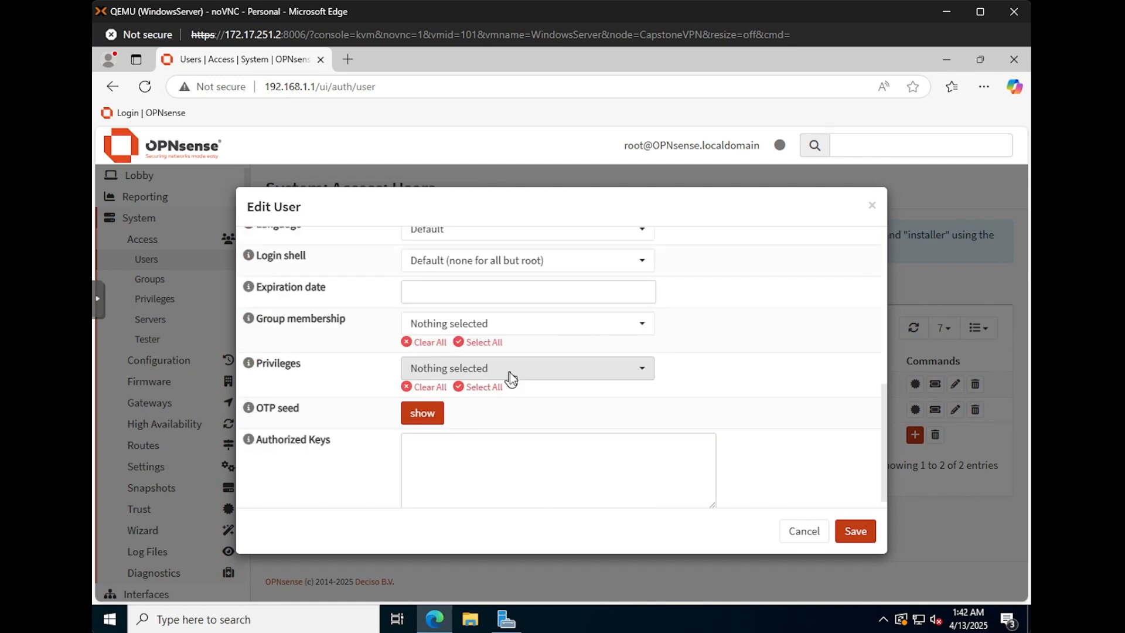
click(528, 326)
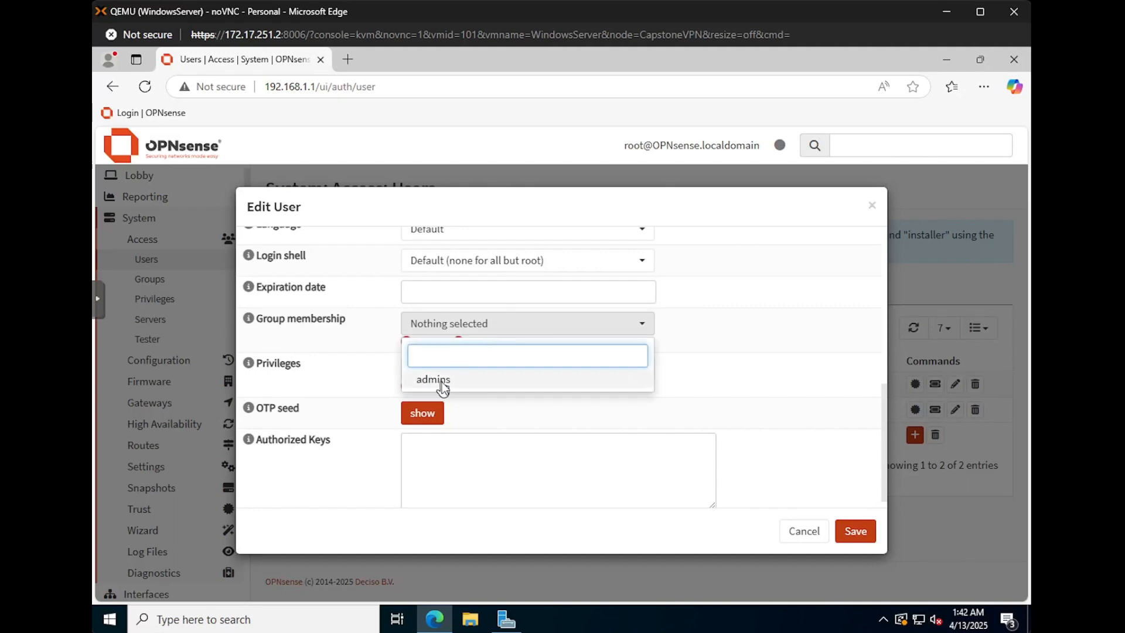
click(443, 387)
click(736, 337)
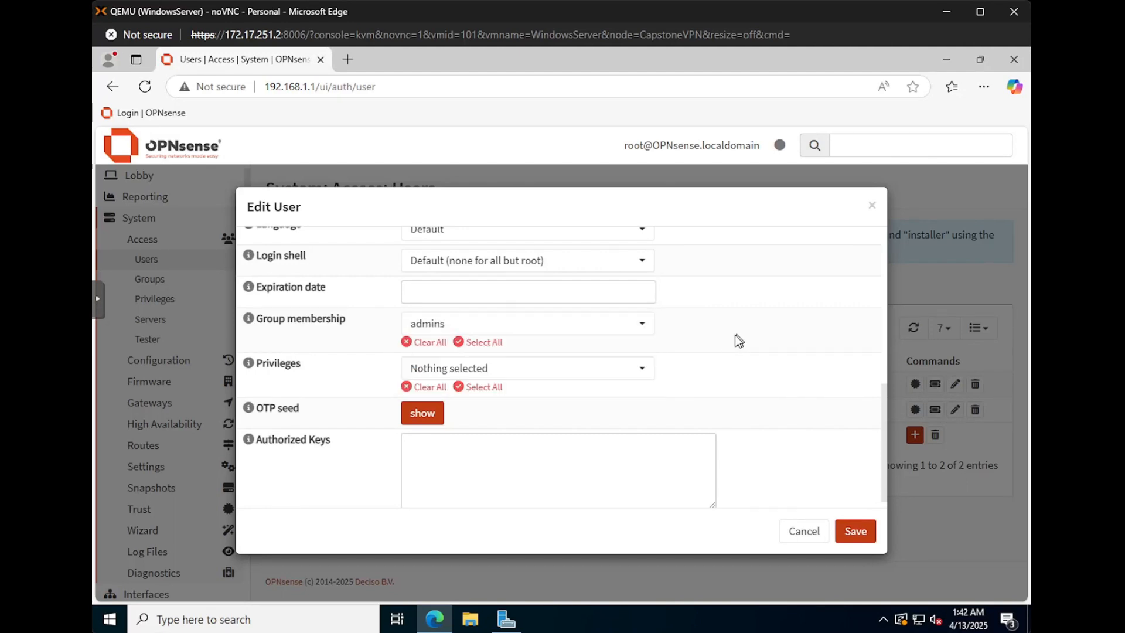
click(854, 532)
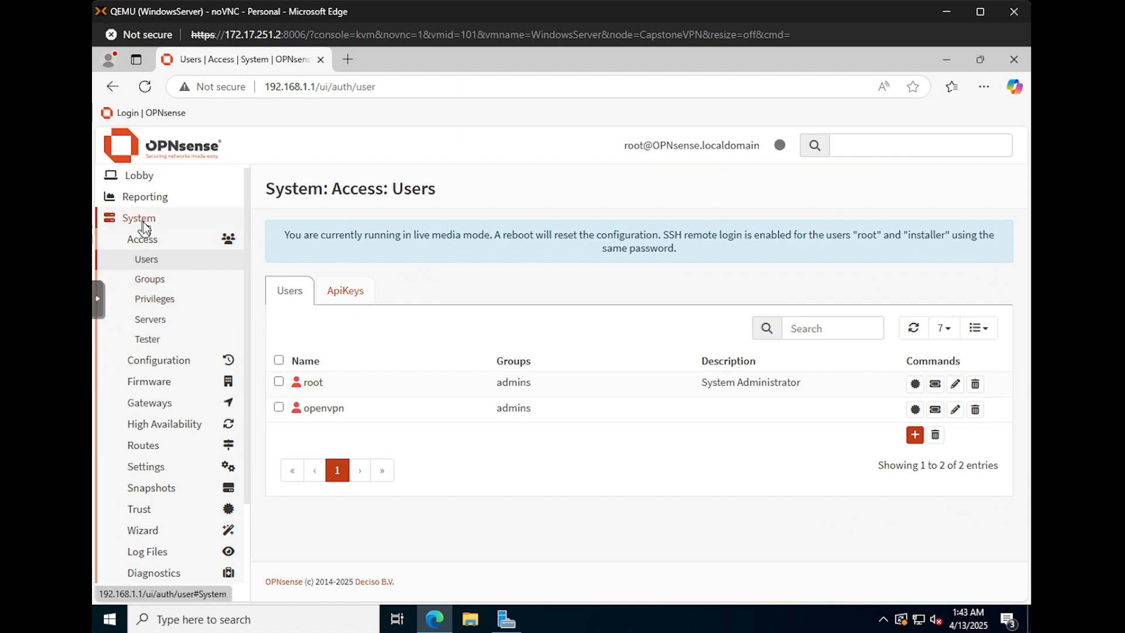
click(152, 509)
scroll(154, 469, down, 1)
click(159, 458)
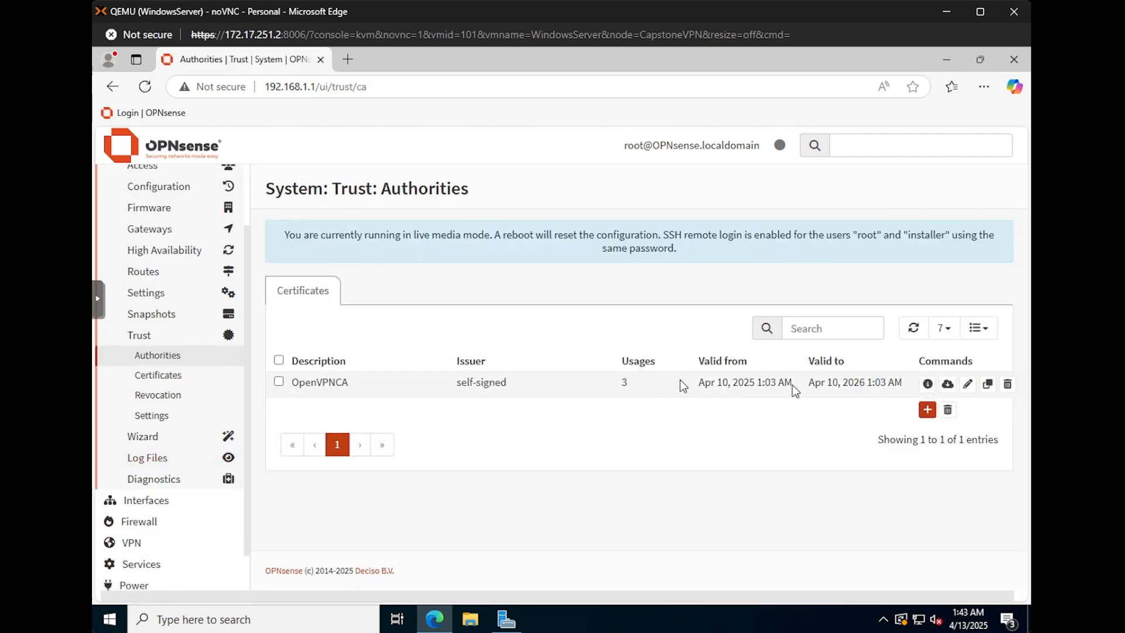
click(928, 410)
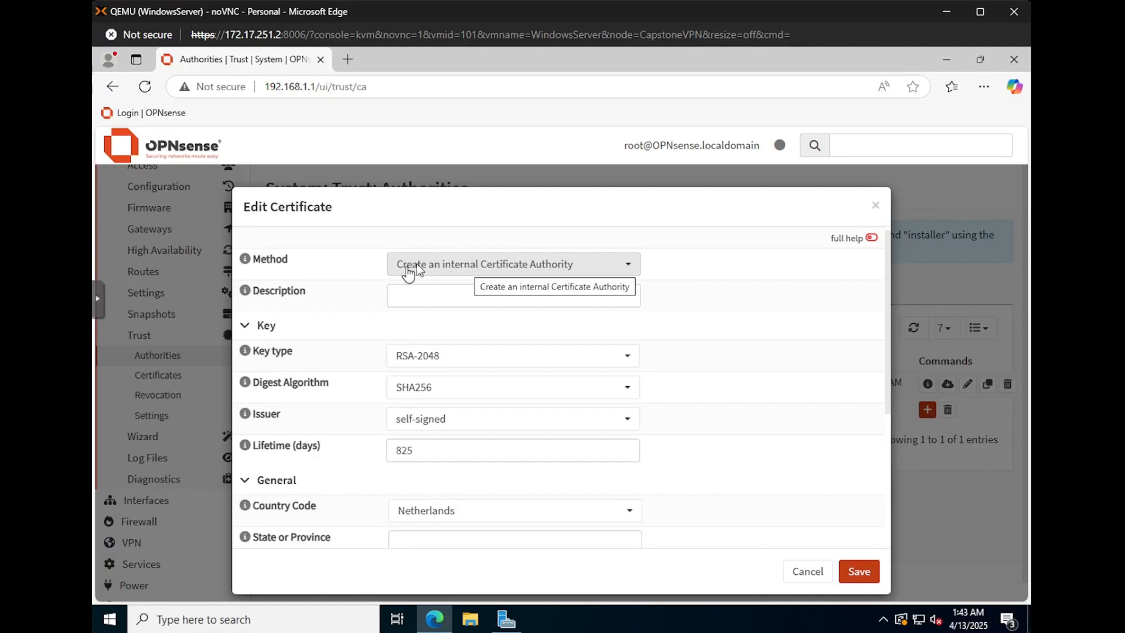
click(404, 295)
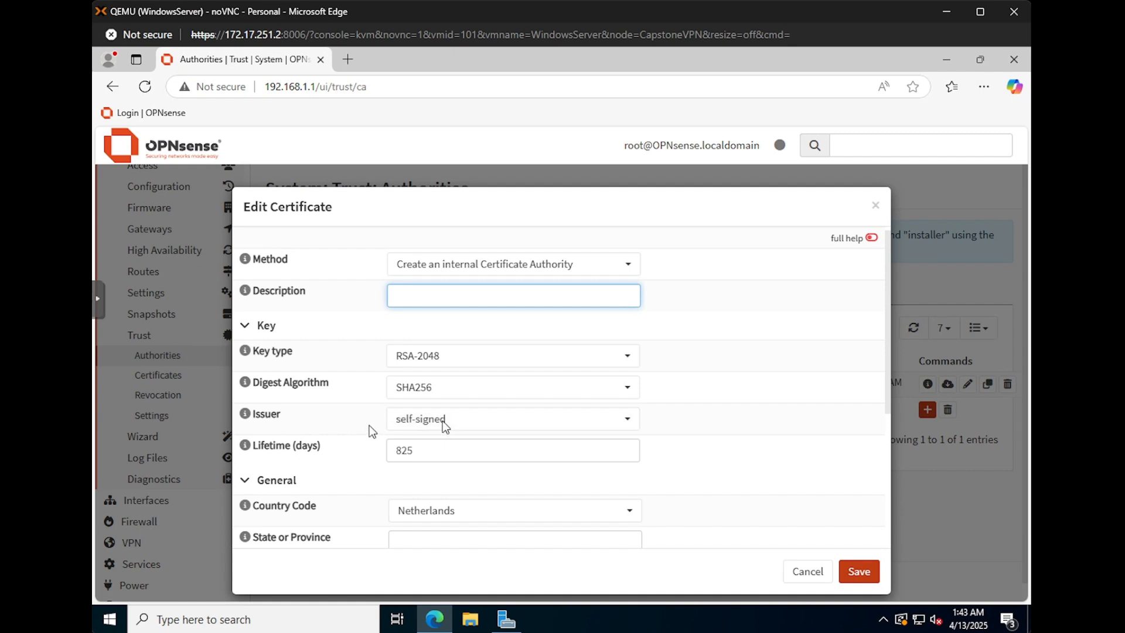
scroll(432, 451, down, 1)
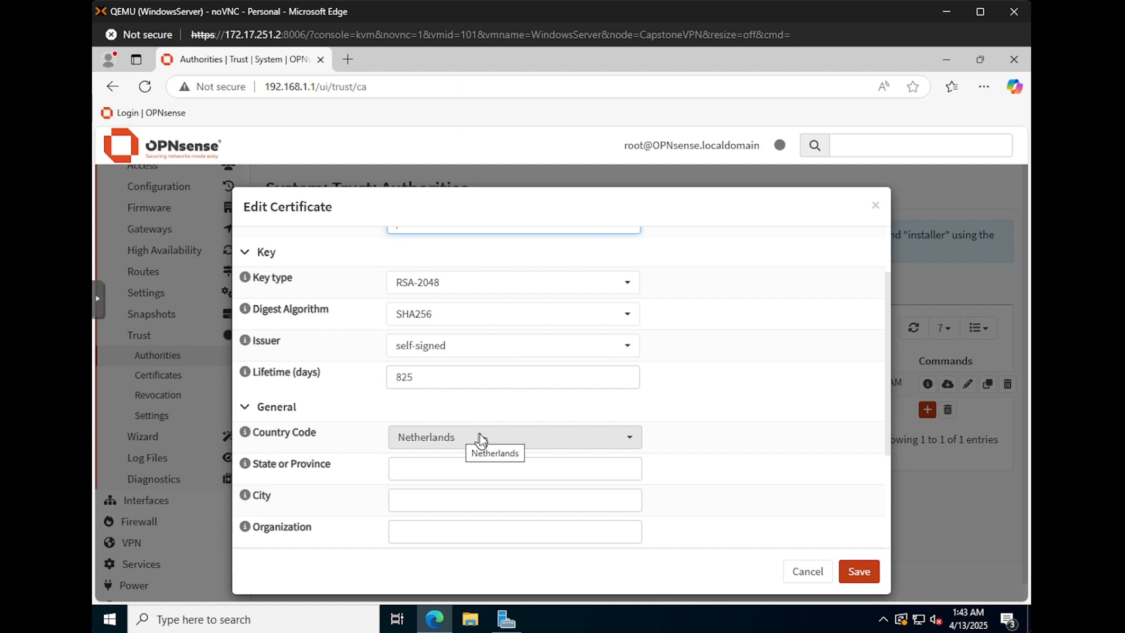
scroll(657, 451, down, 2)
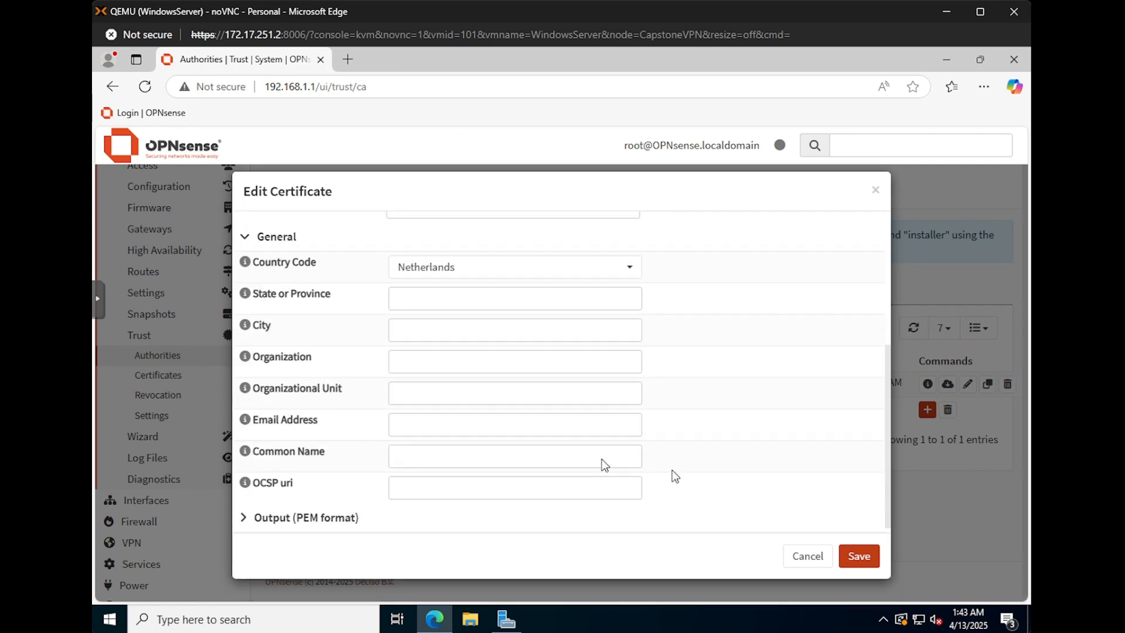
click(798, 556)
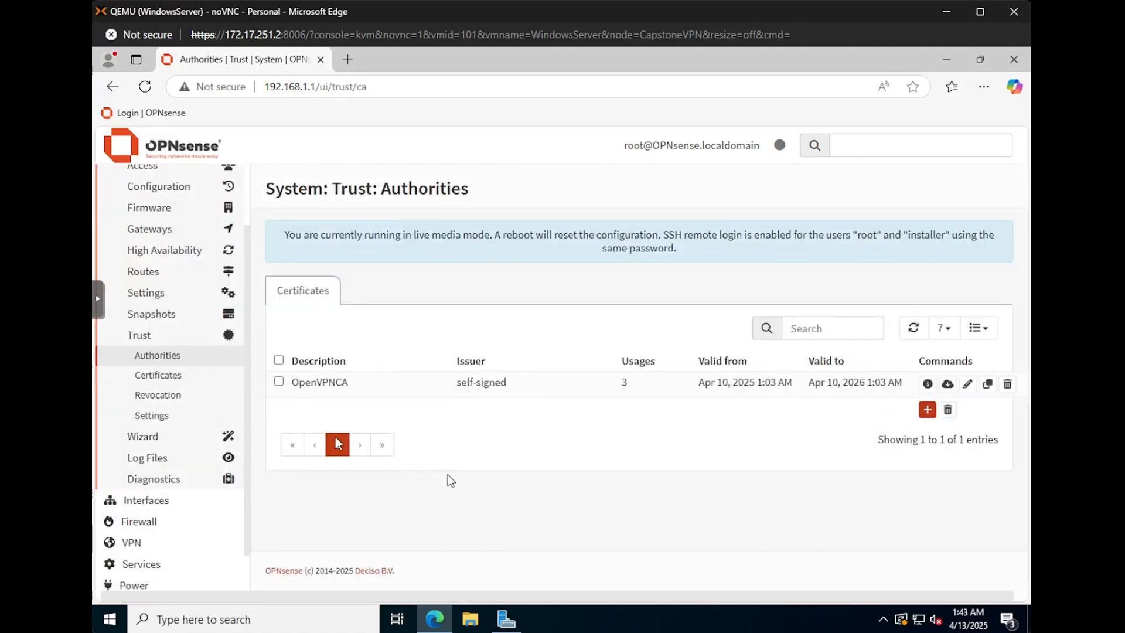
Step: Draft a new Server Certificate with its key stored on this firewall, issued by OpenVPNCA
click(164, 376)
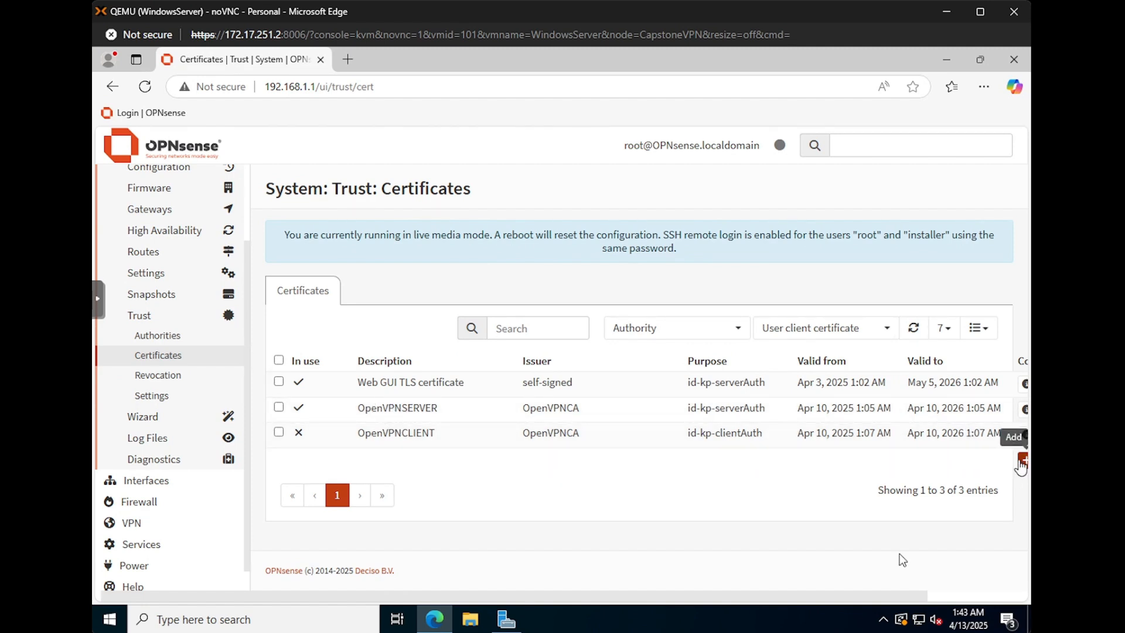
drag(831, 598, 888, 598)
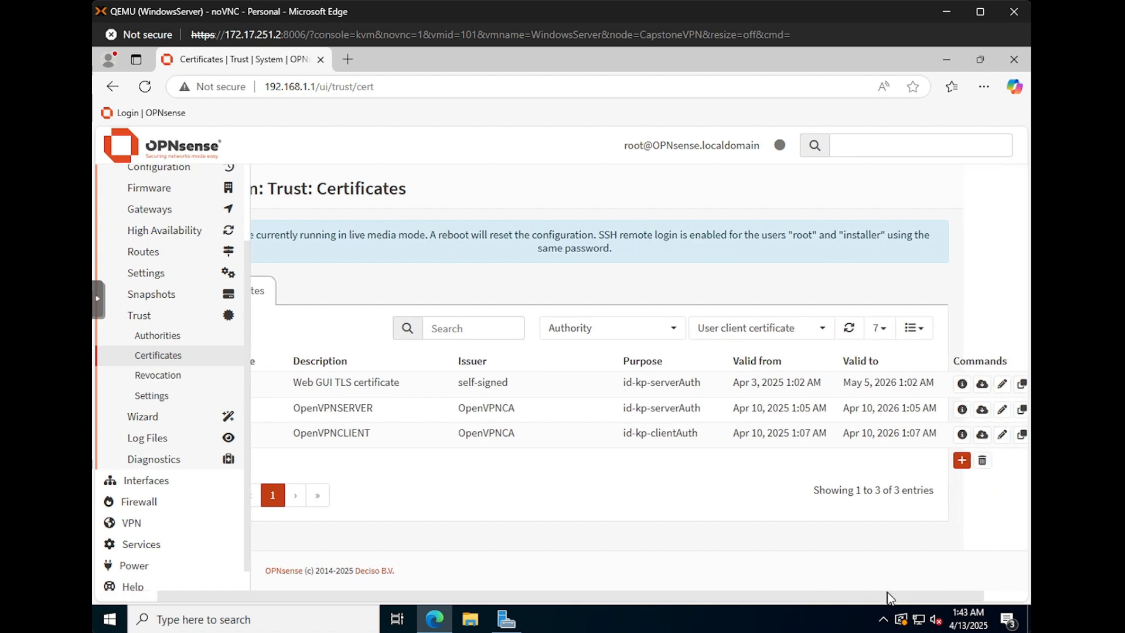
click(962, 461)
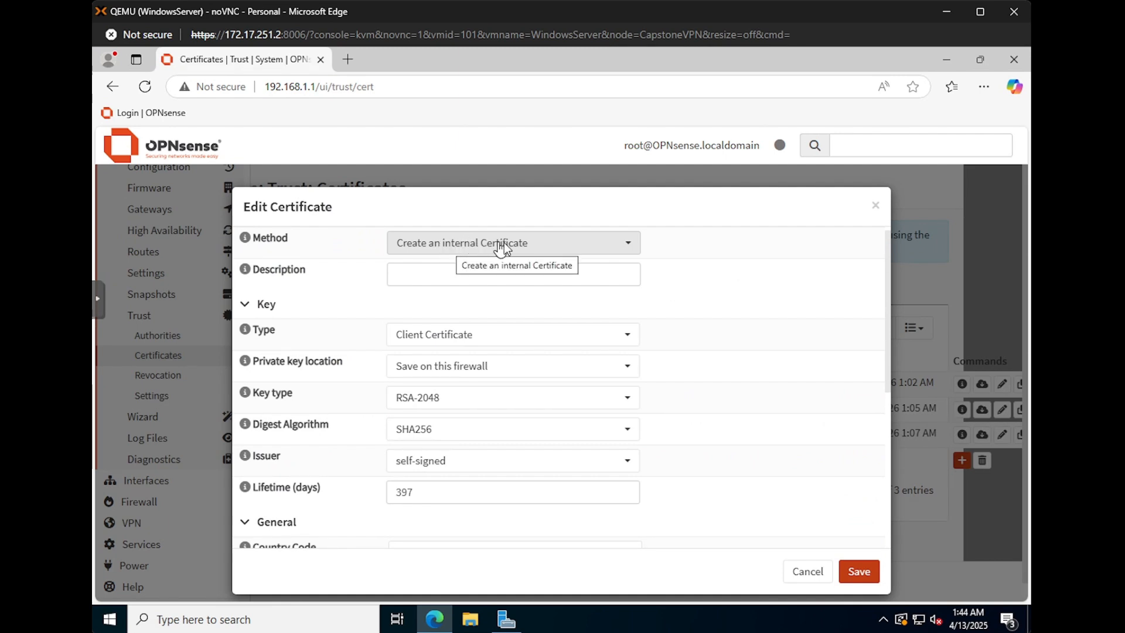
click(439, 273)
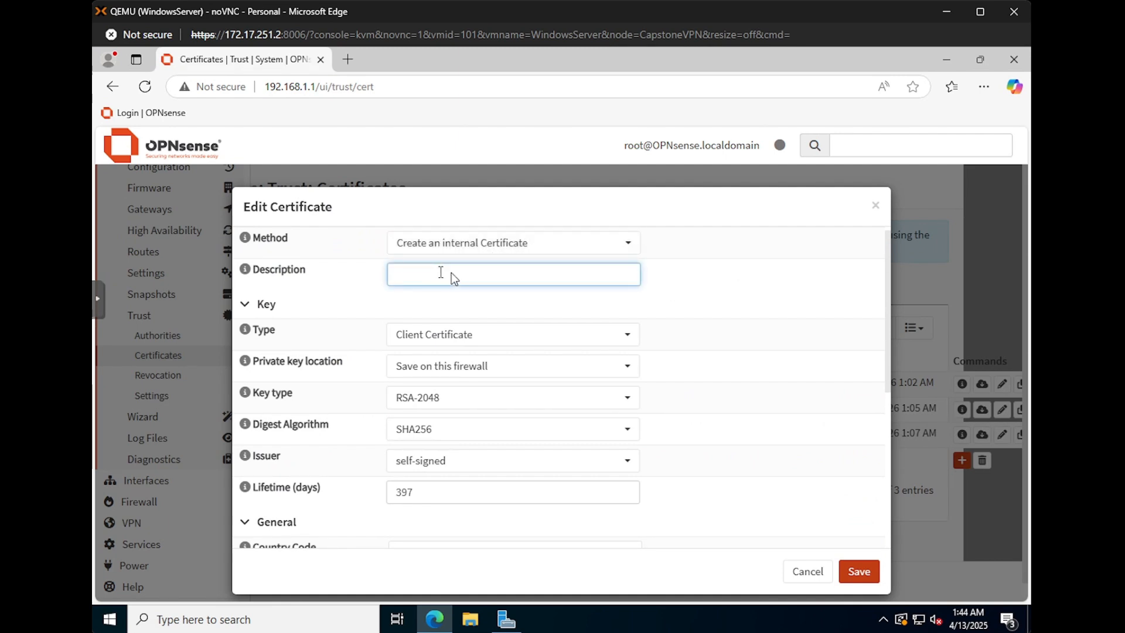
click(448, 335)
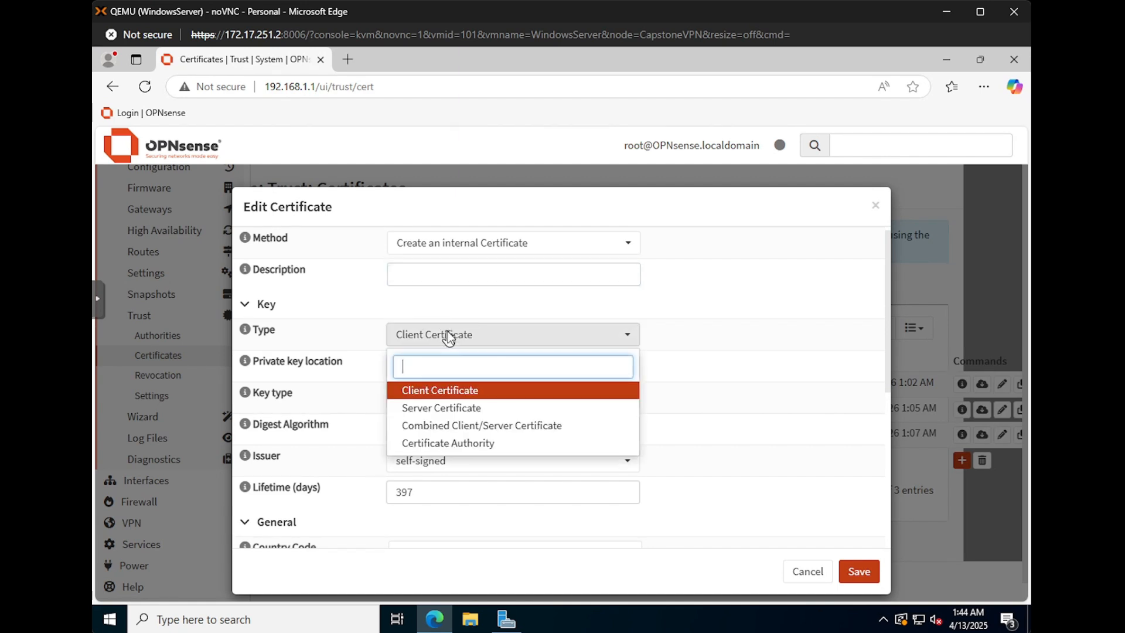
click(448, 407)
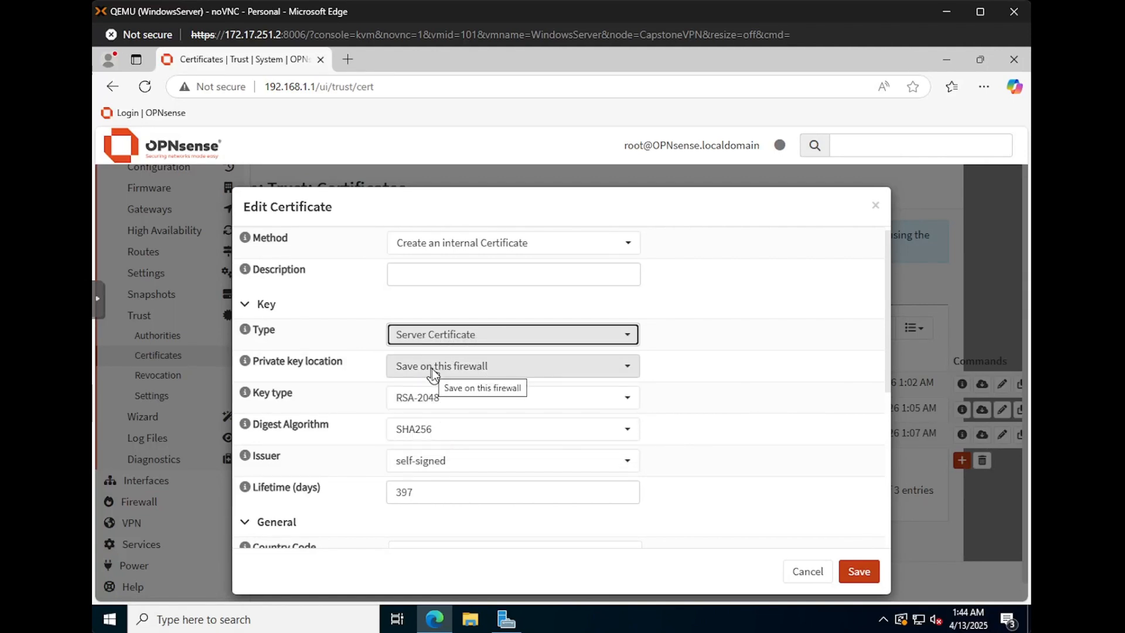
click(479, 369)
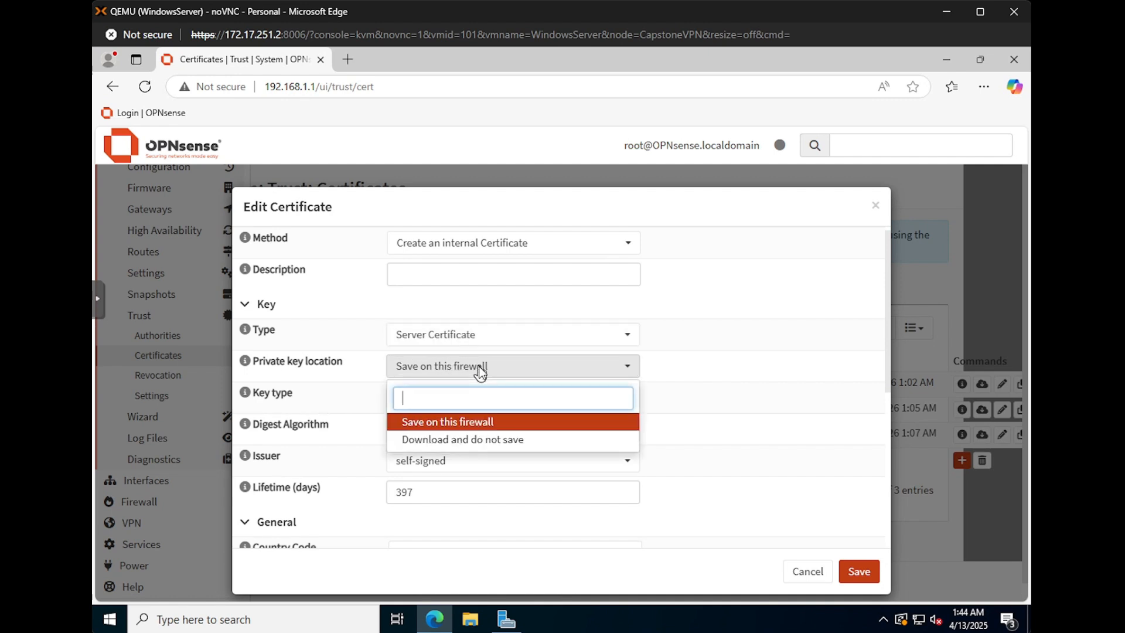
click(478, 369)
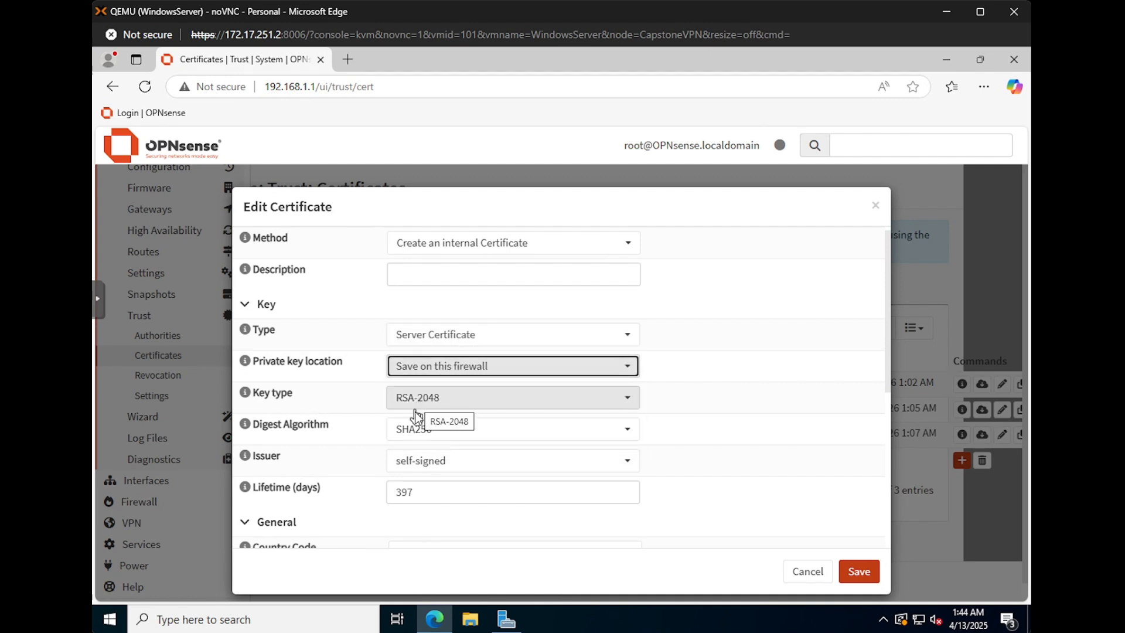
click(435, 462)
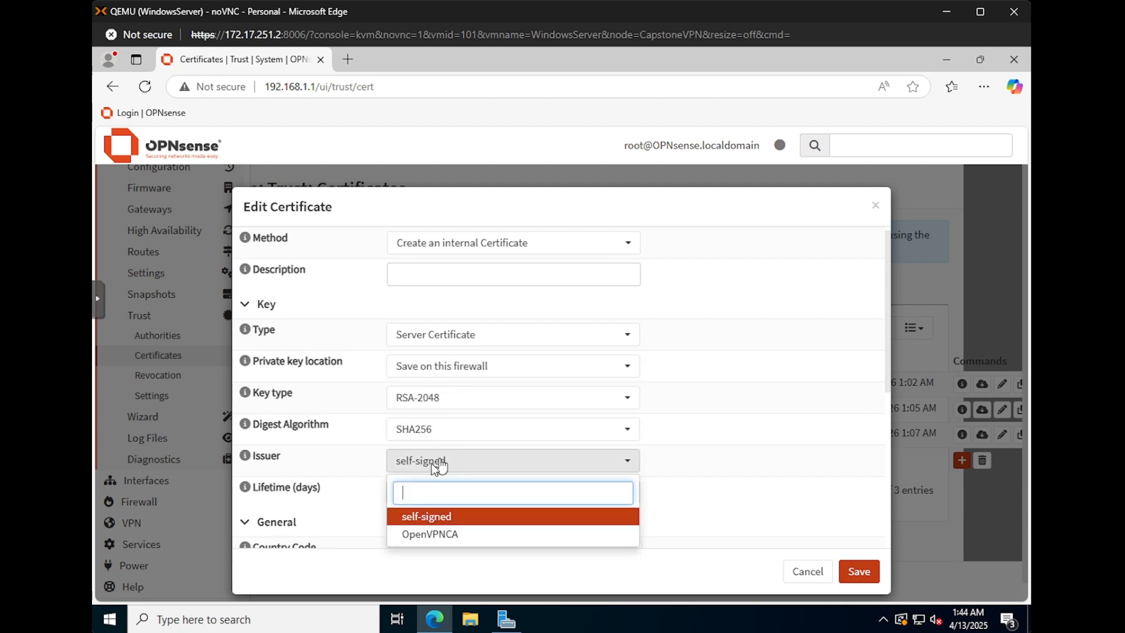
click(431, 534)
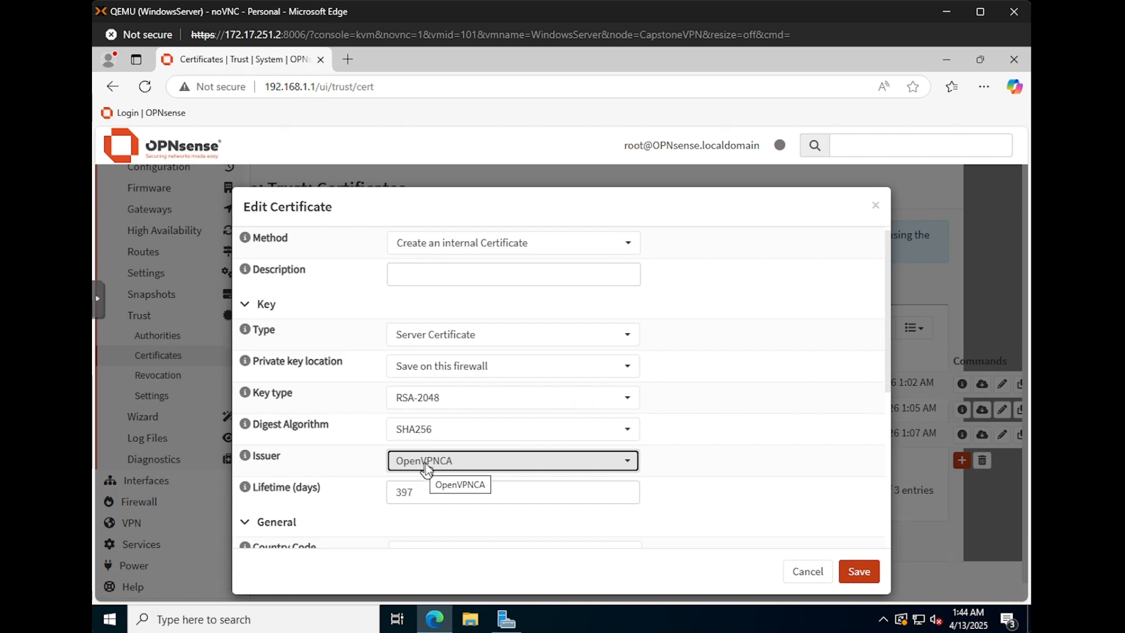
scroll(369, 463, down, 1)
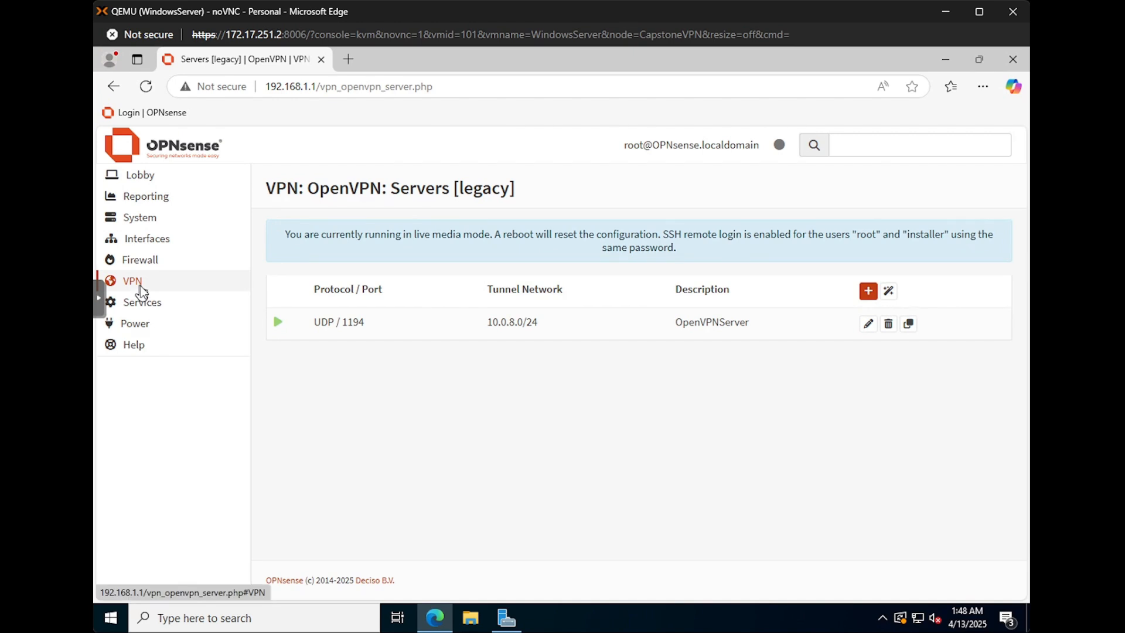
Step: Launch the OpenVPN server wizard and keep Local User Access as the server type
click(139, 284)
click(153, 324)
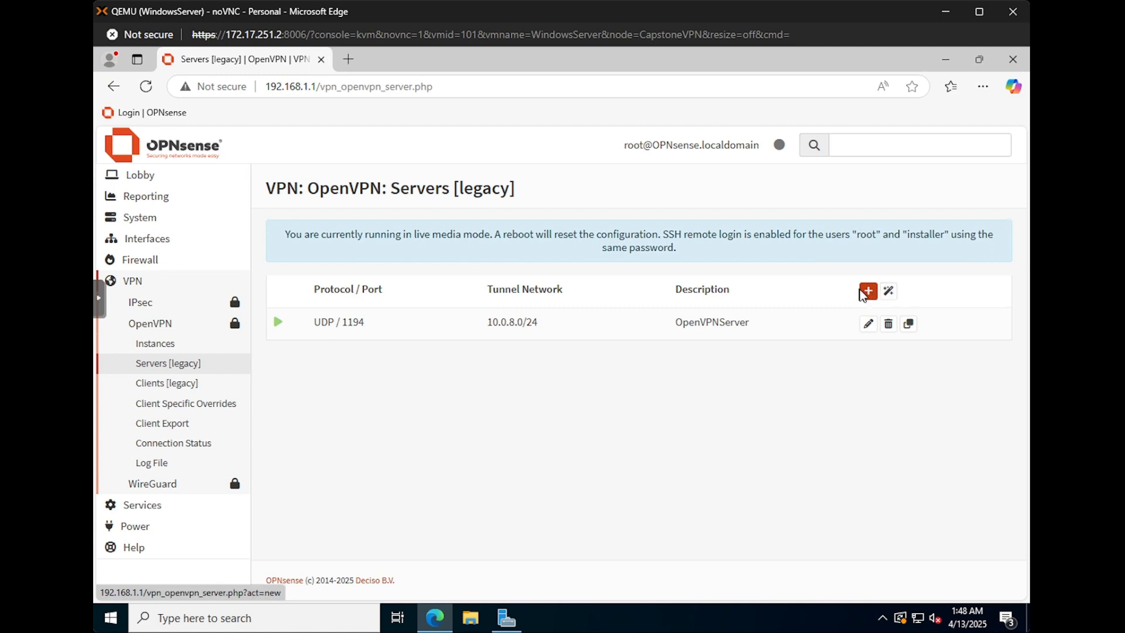
click(895, 296)
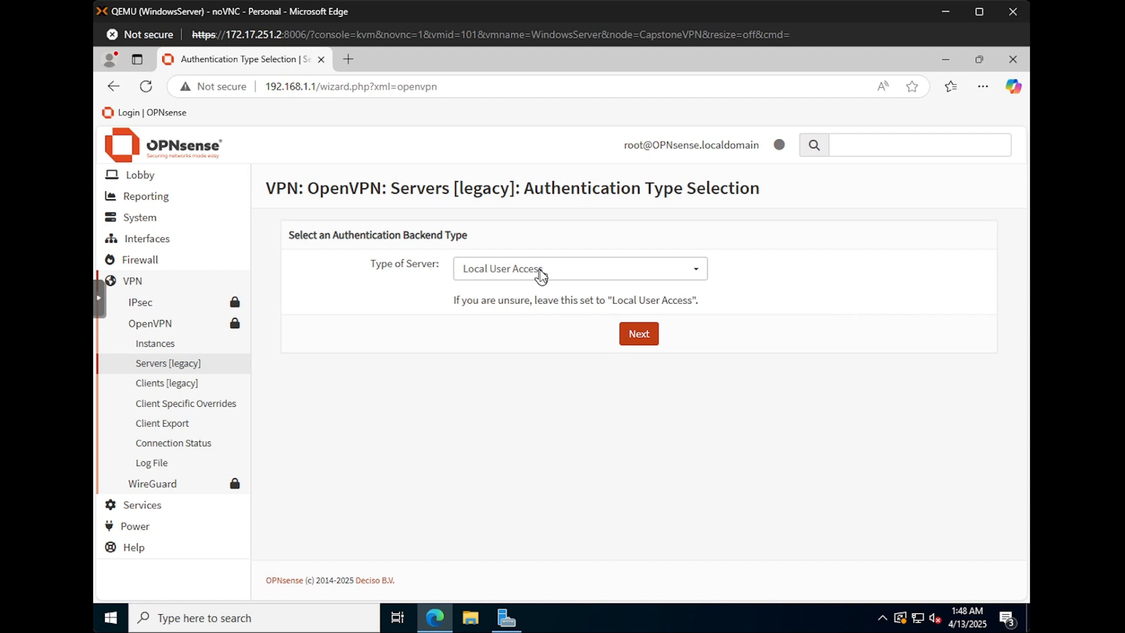
click(541, 276)
click(538, 275)
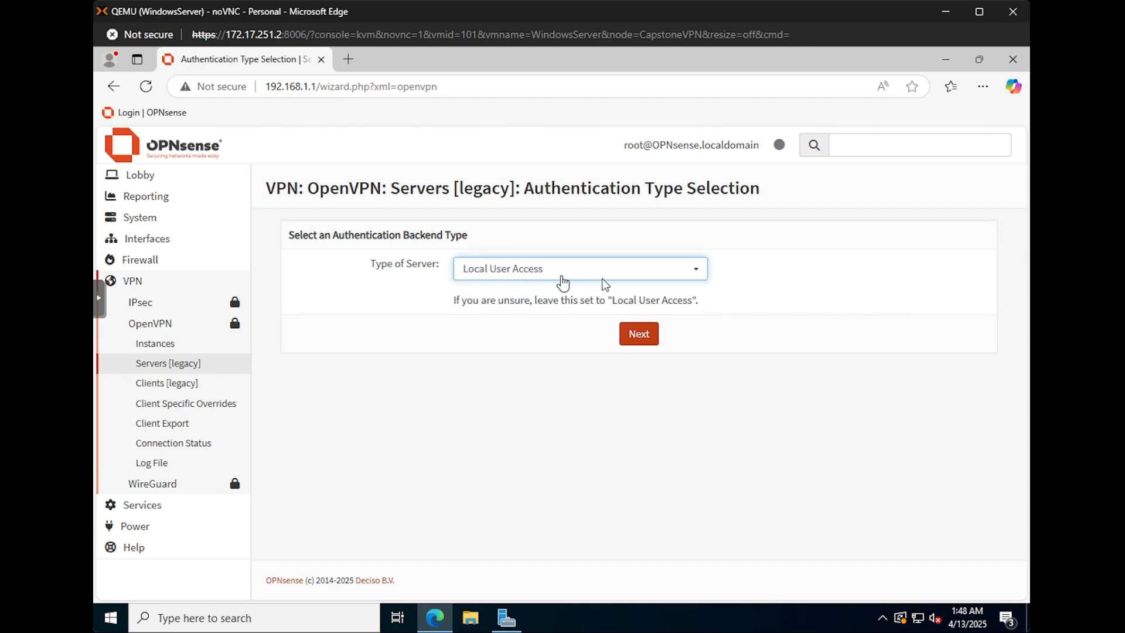
click(564, 278)
click(565, 281)
click(626, 335)
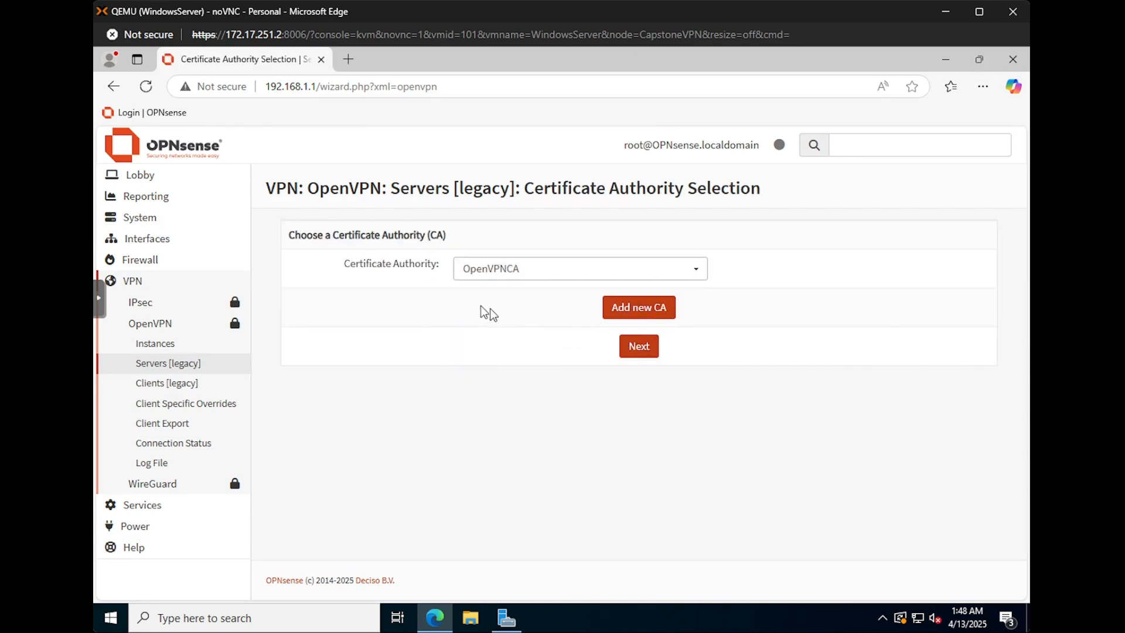
Step: Keep OpenVPNCA as authority and choose the OpenVPNSERVER certificate to reach Server Setup
click(513, 277)
click(513, 277)
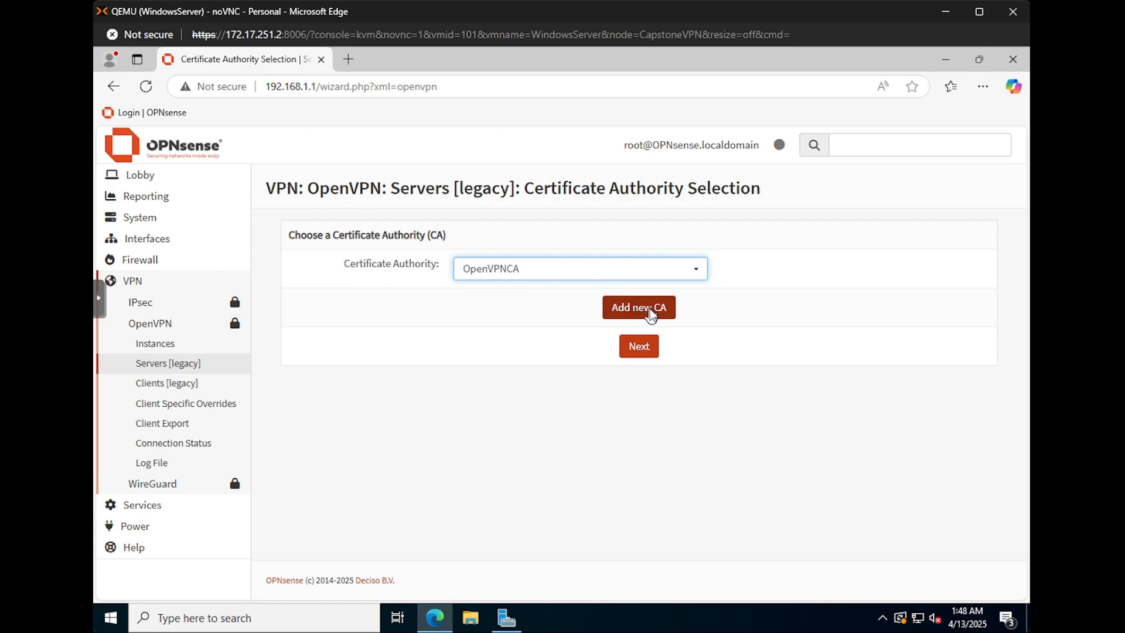
click(646, 347)
click(509, 274)
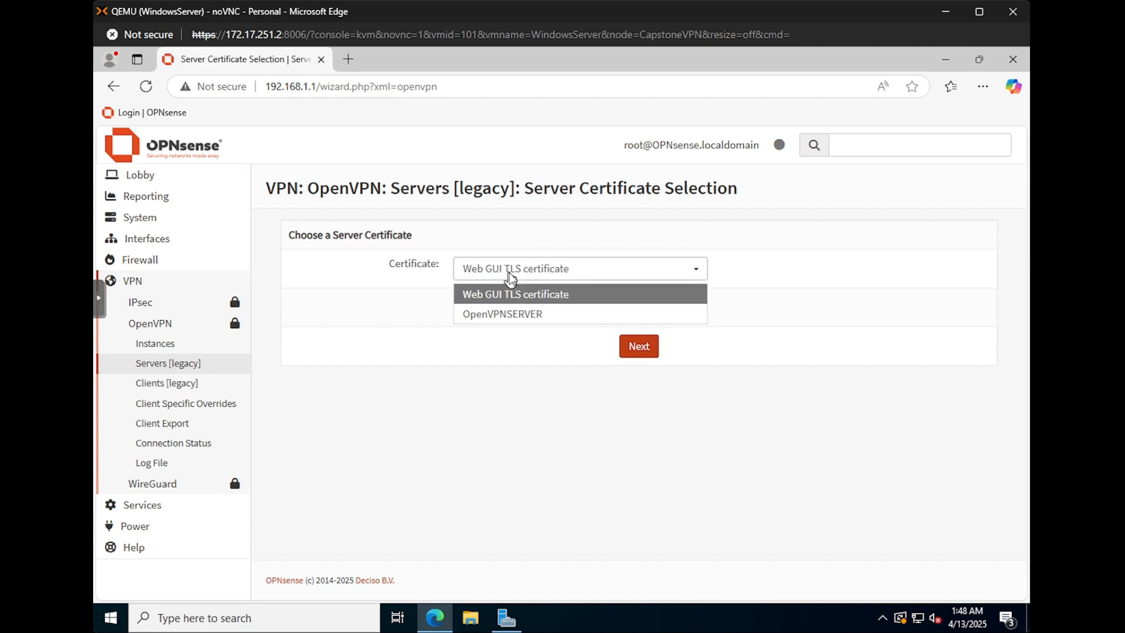
click(514, 315)
click(648, 347)
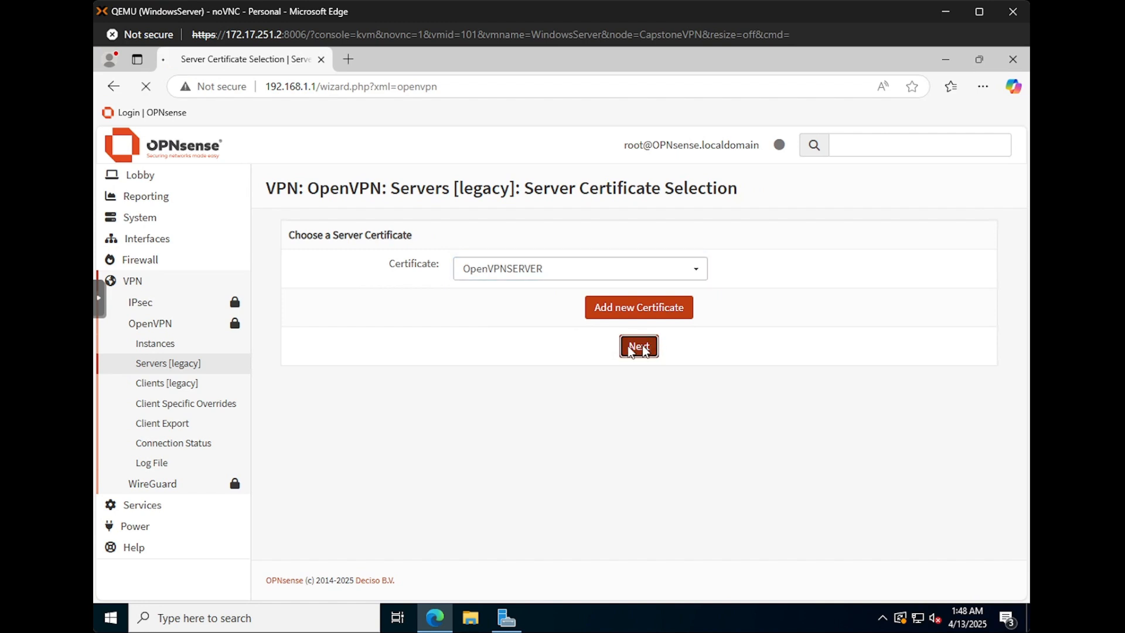
click(492, 265)
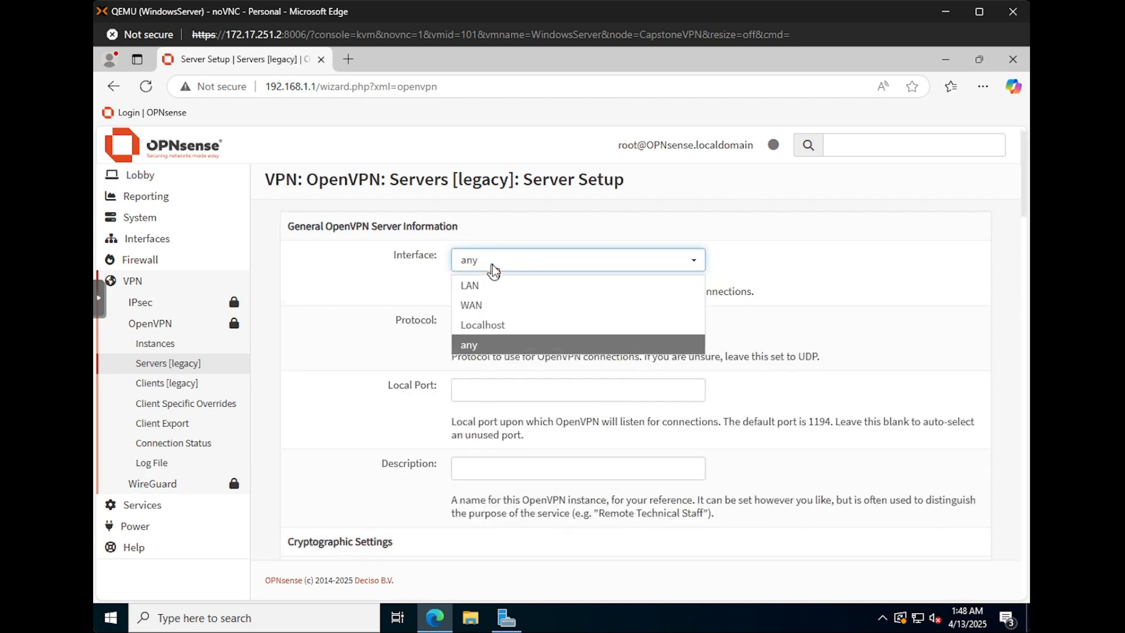
click(487, 301)
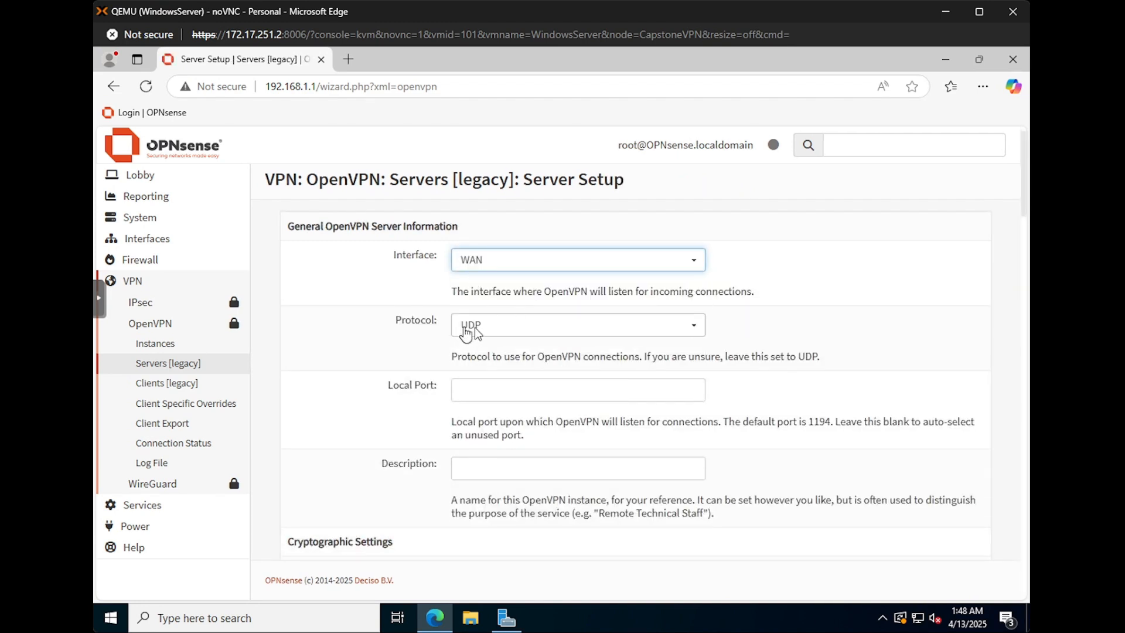
scroll(505, 330, down, 1)
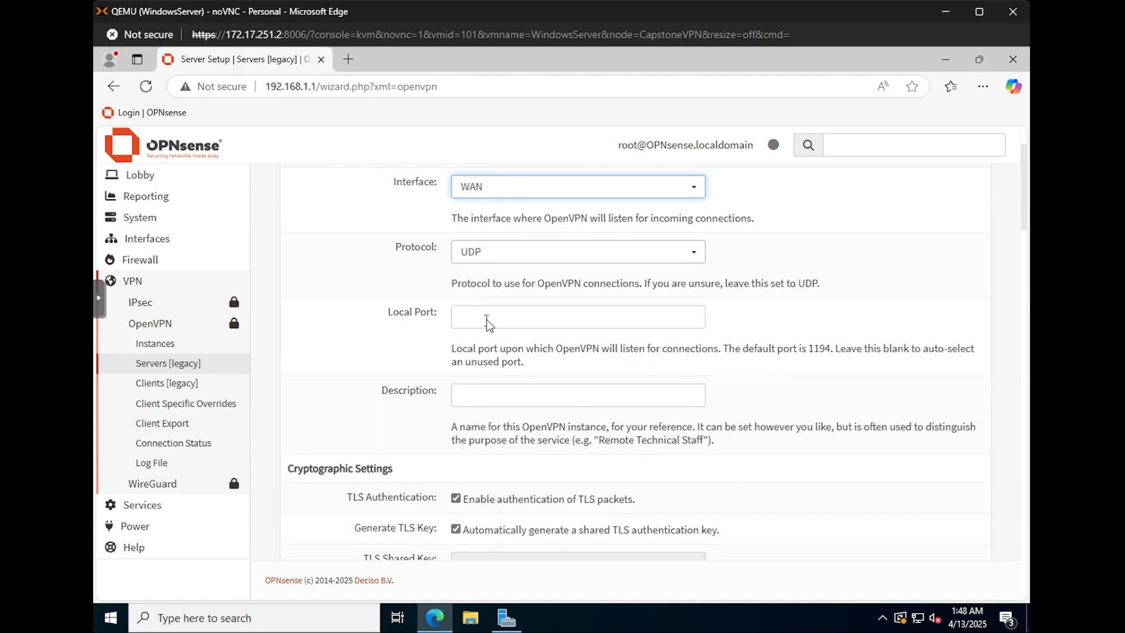
click(513, 317)
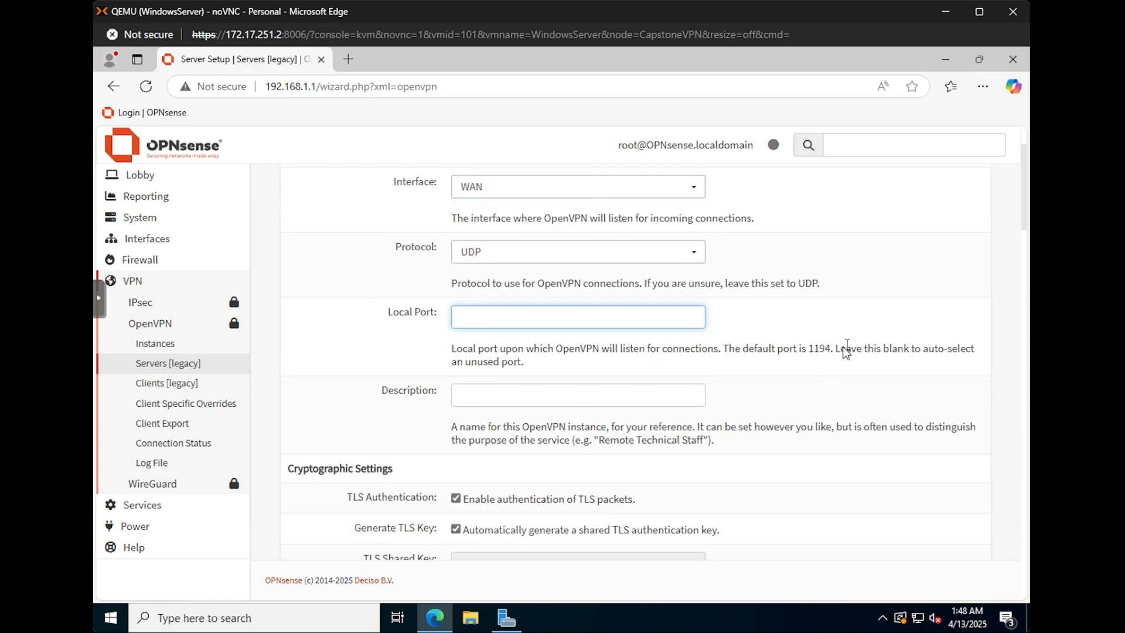
text(1194)
click(492, 396)
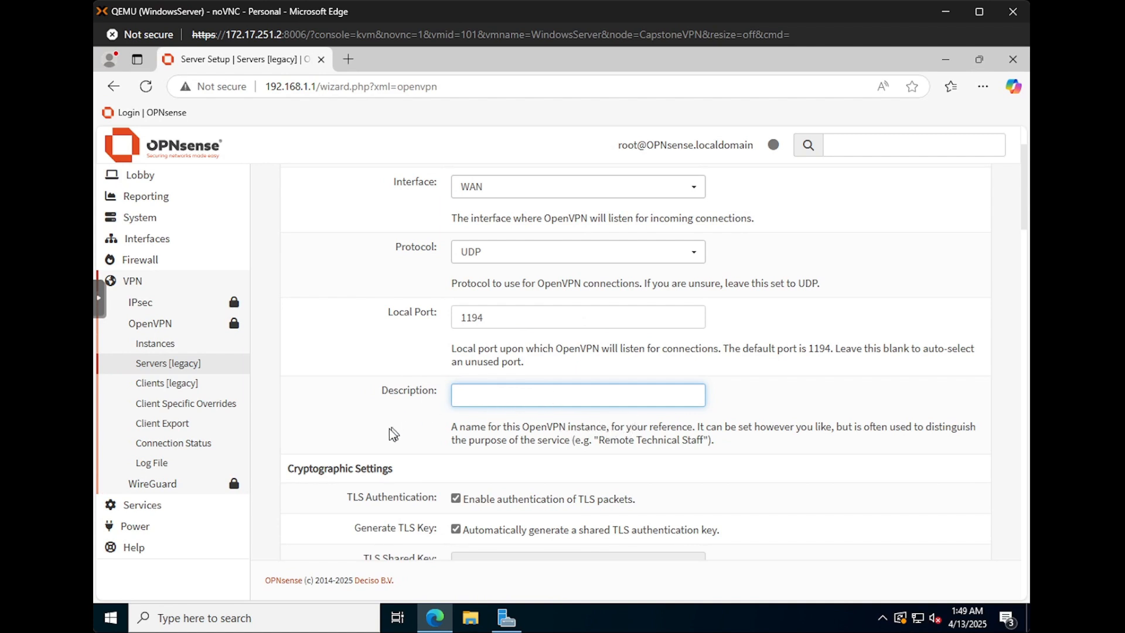
scroll(389, 428, down, 1)
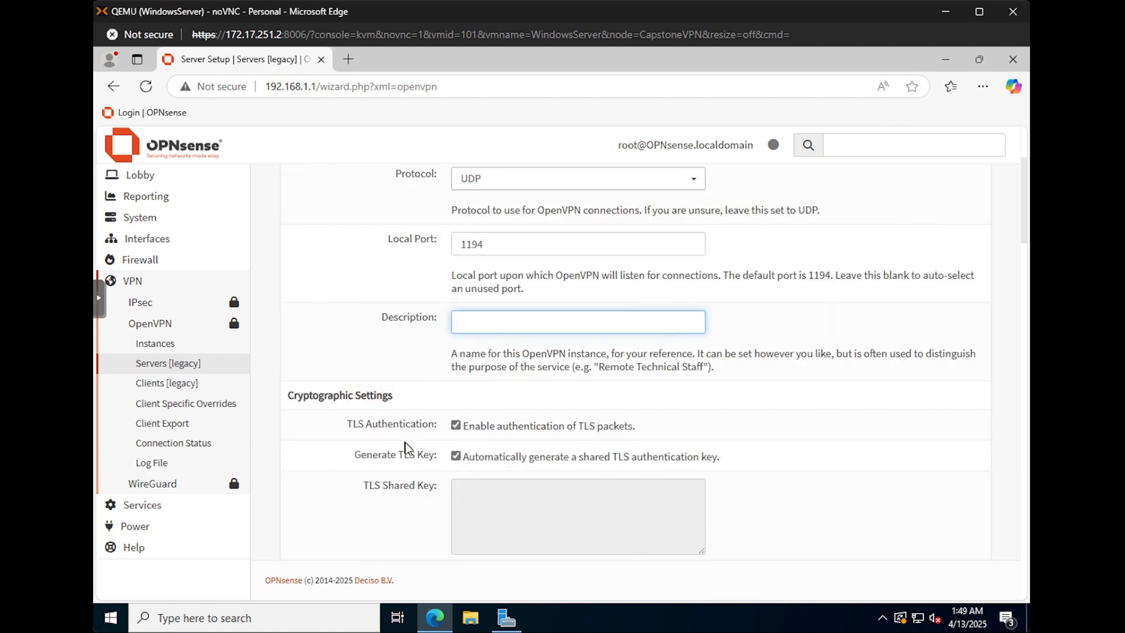
scroll(406, 448, down, 1)
scroll(473, 406, down, 1)
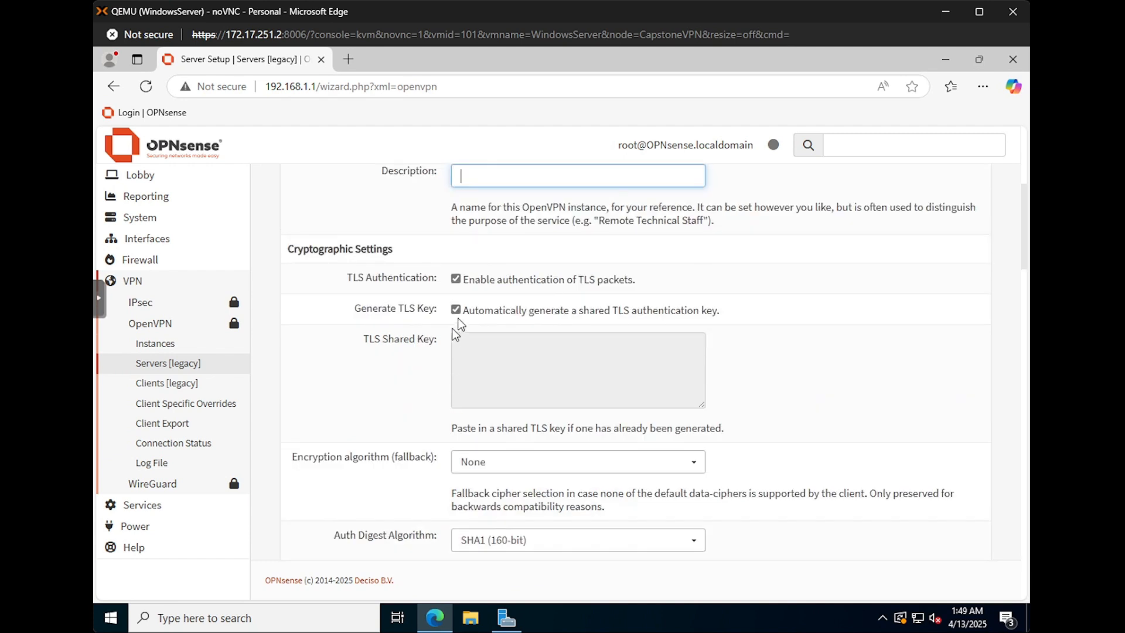
Step: Set the fallback cipher to AES-256-CBC and the auth digest to SHA3-256
click(505, 466)
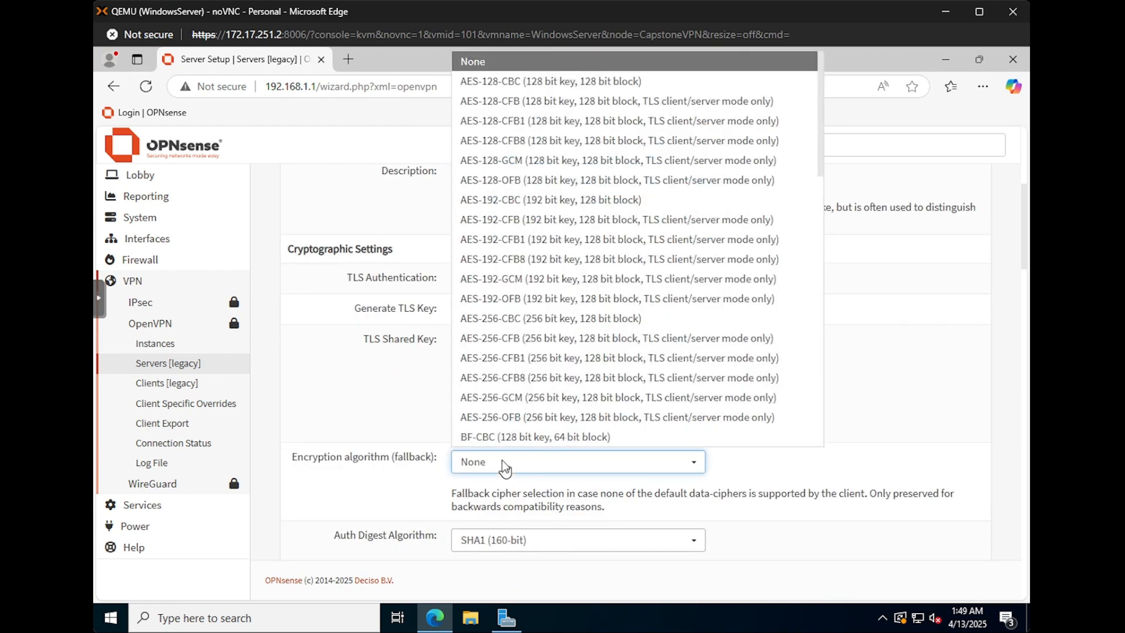
click(498, 321)
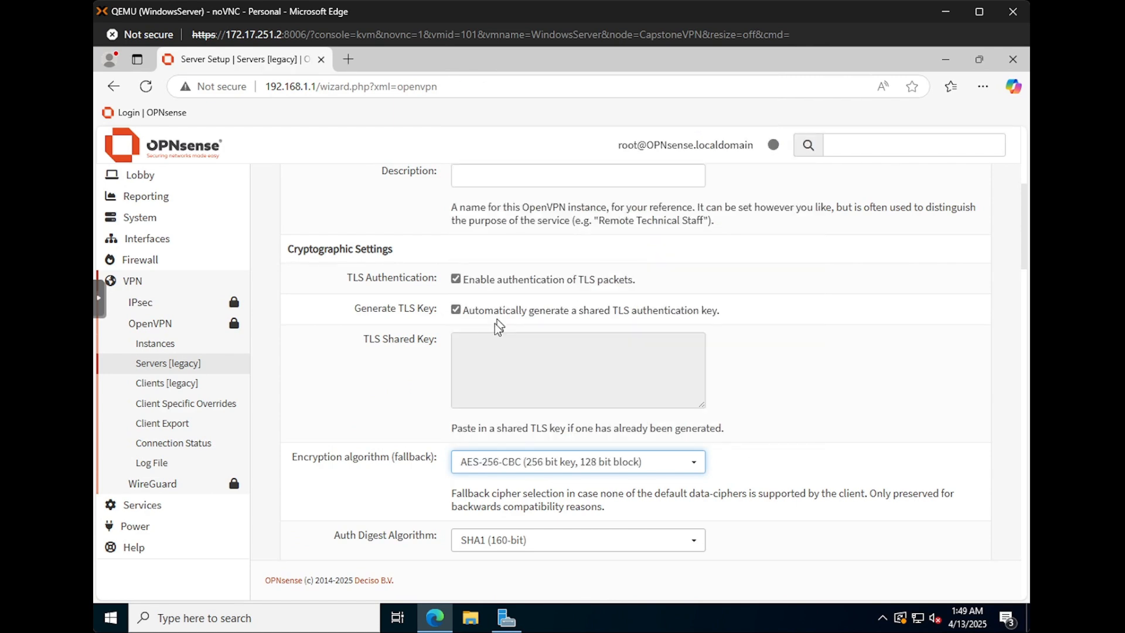
scroll(427, 478, down, 1)
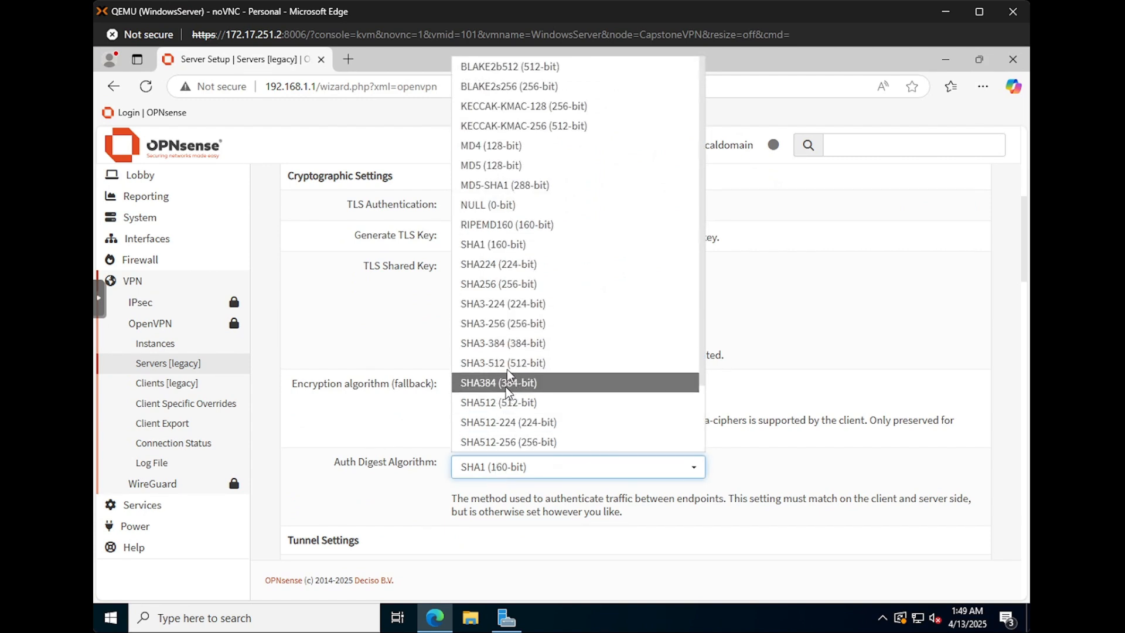
click(507, 327)
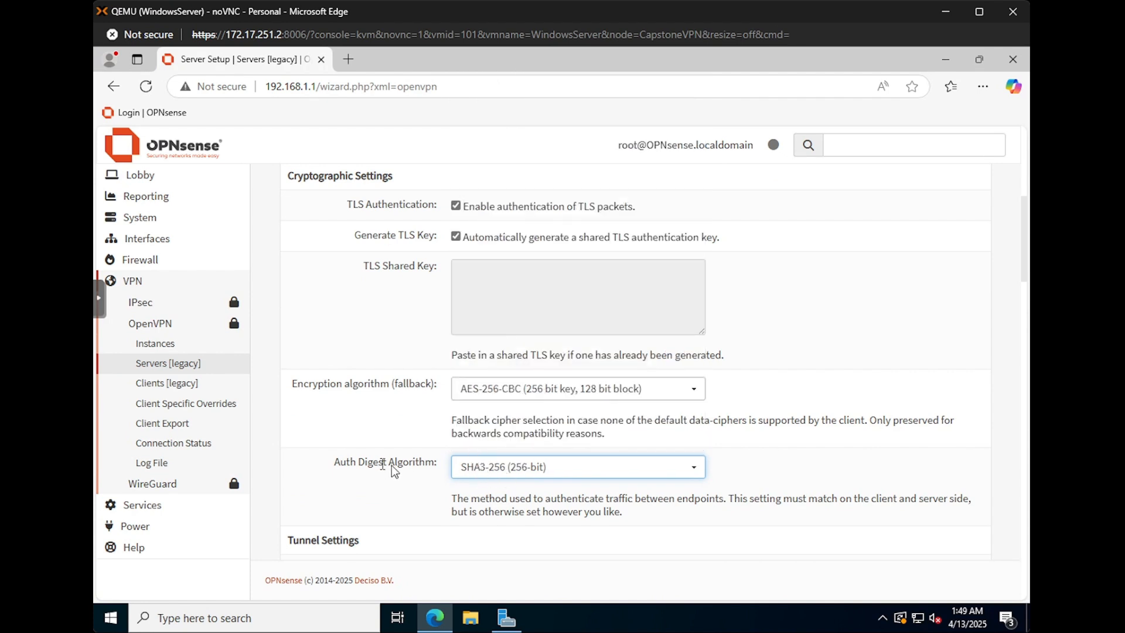
scroll(393, 465, down, 1)
scroll(409, 463, down, 1)
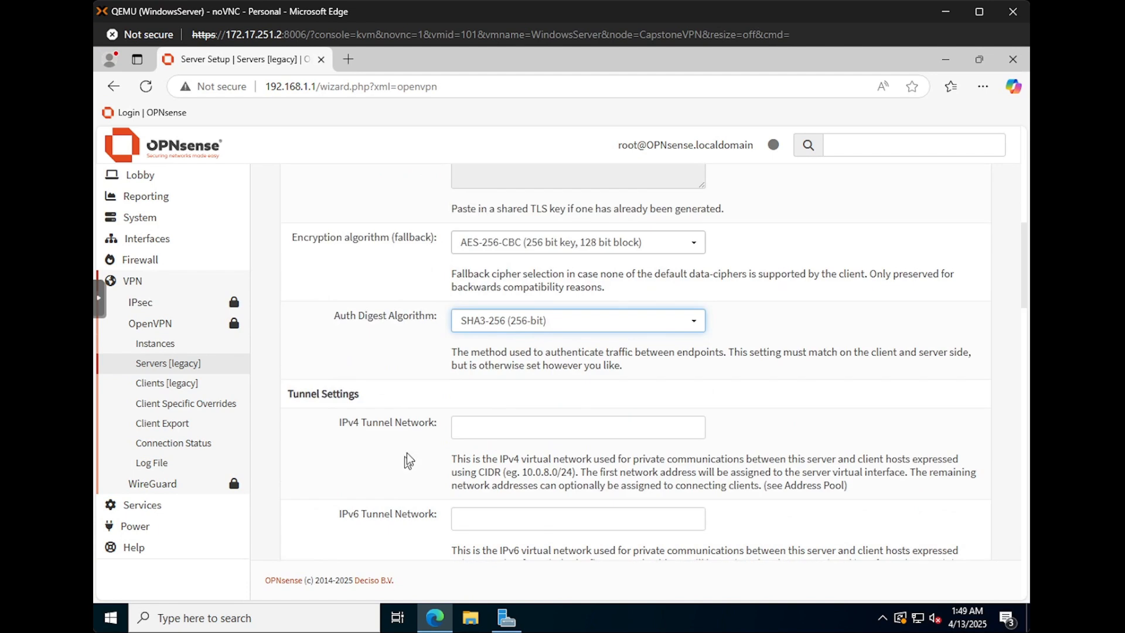
Step: Enter 10.0.8.0/24 as the IPv4 Tunnel Network
click(480, 428)
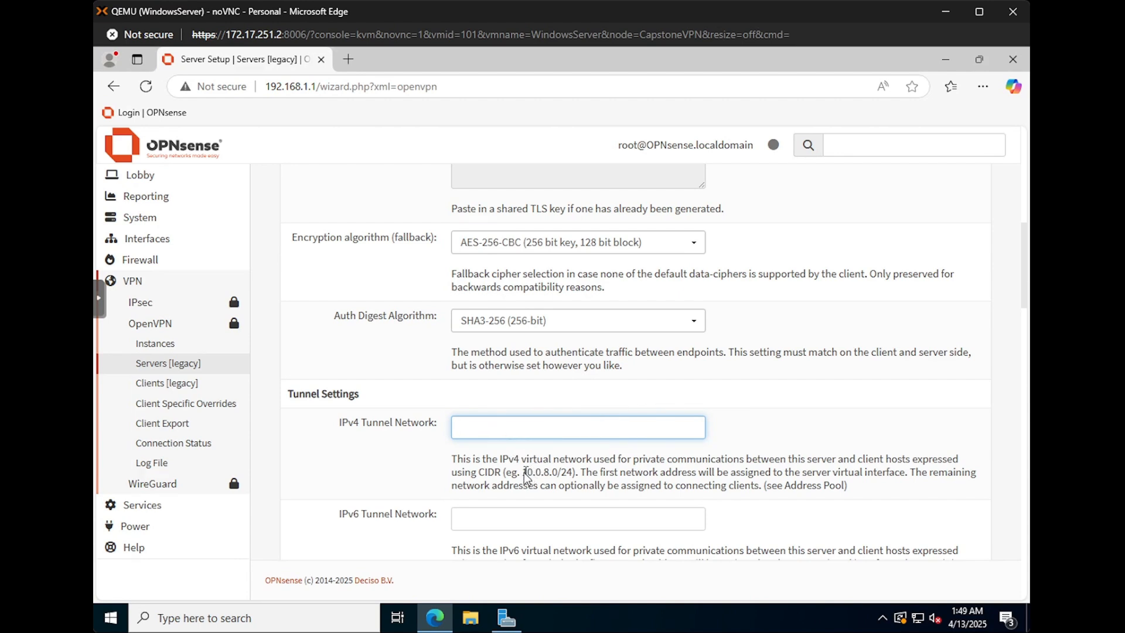
drag(523, 473, 568, 476)
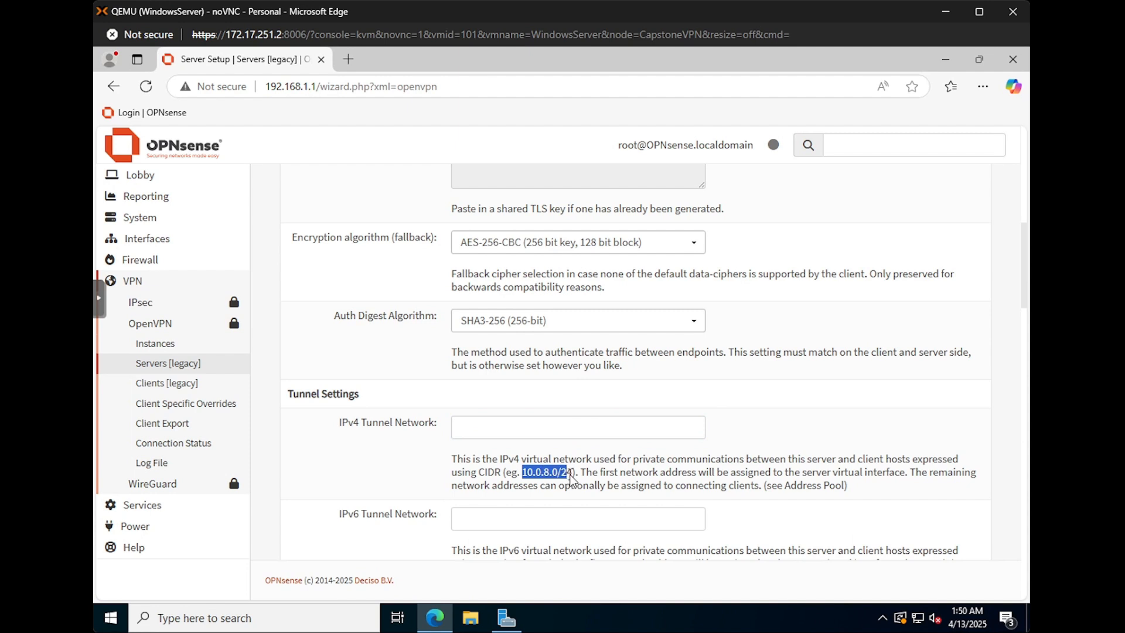
click(498, 428)
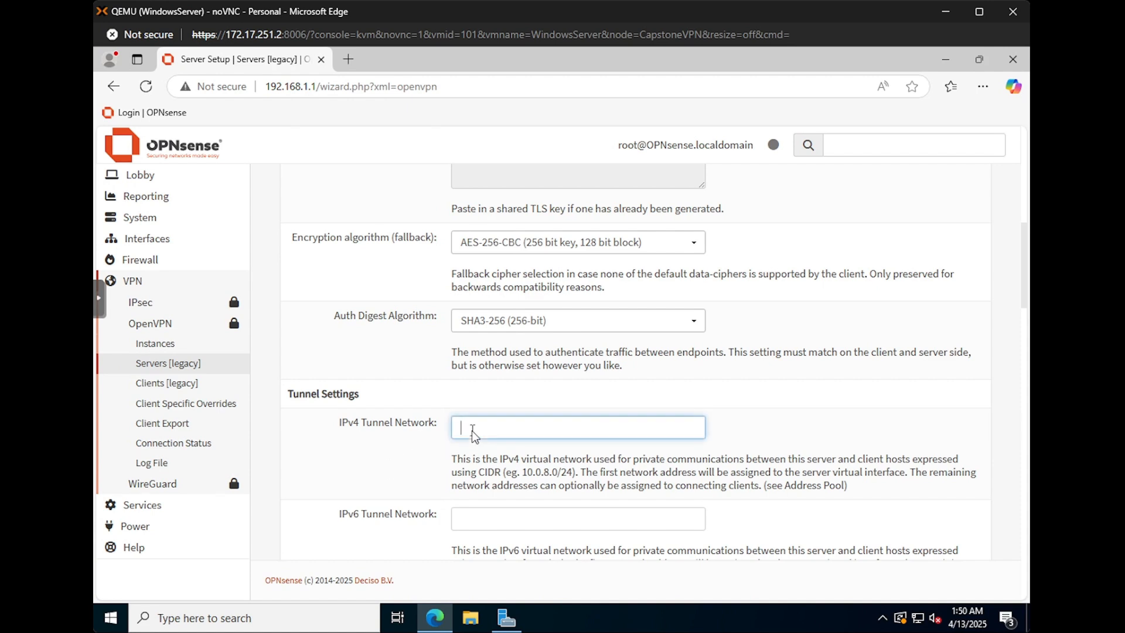
scroll(411, 509, down, 1)
text(10)
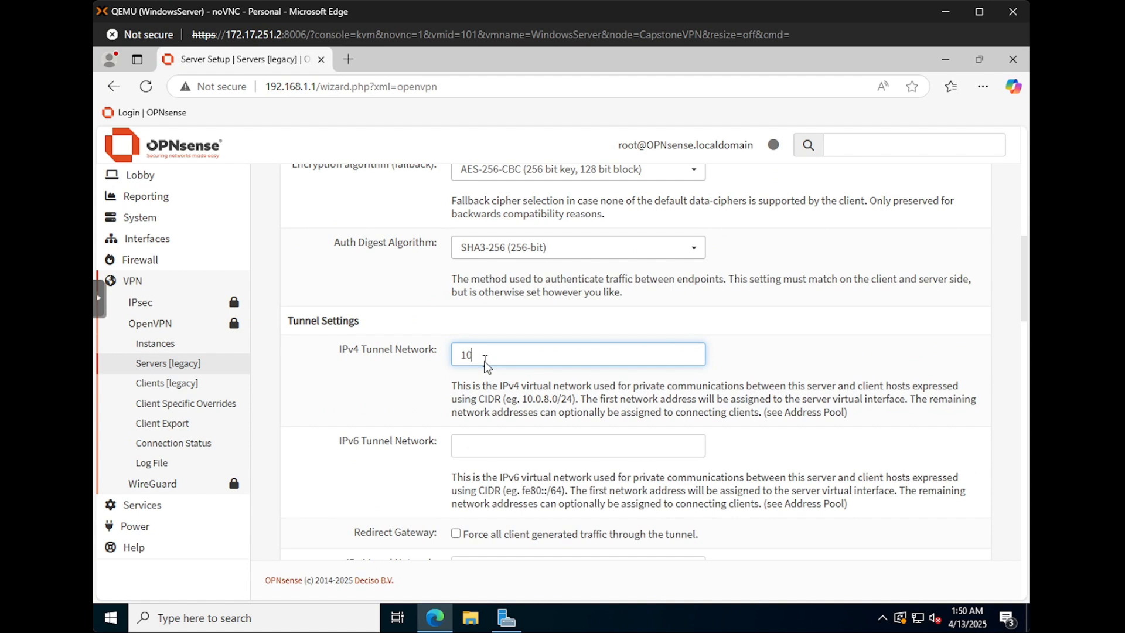
text(.0.8.0/24)
click(415, 395)
Step: Enter 192.168.1.0/24 as the IPv4 Local Network
scroll(512, 447, down, 1)
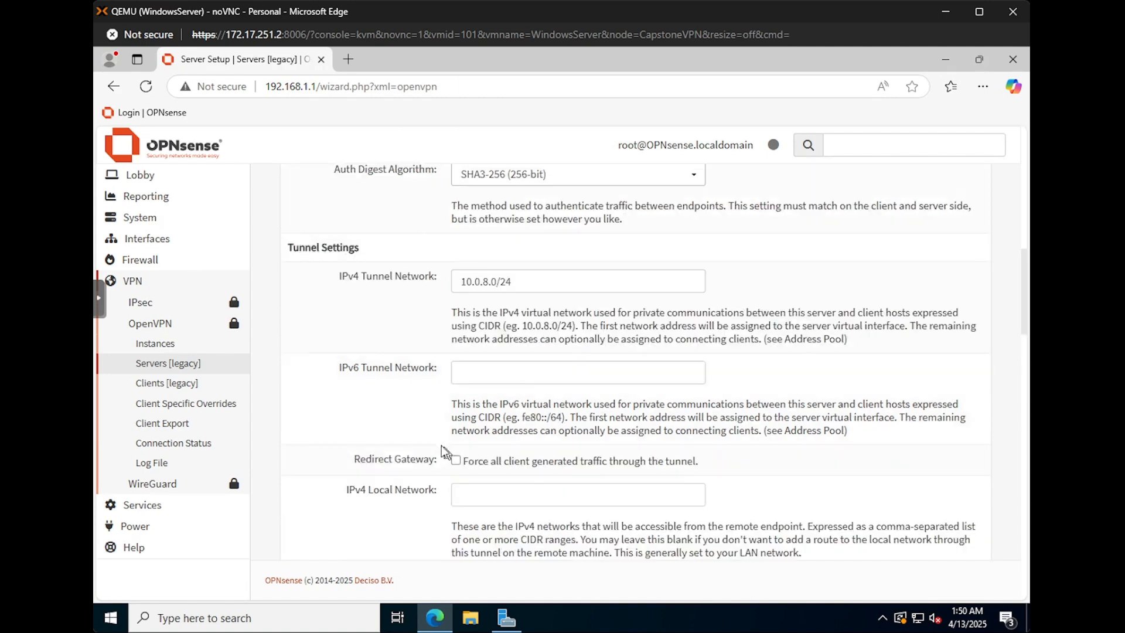
click(466, 378)
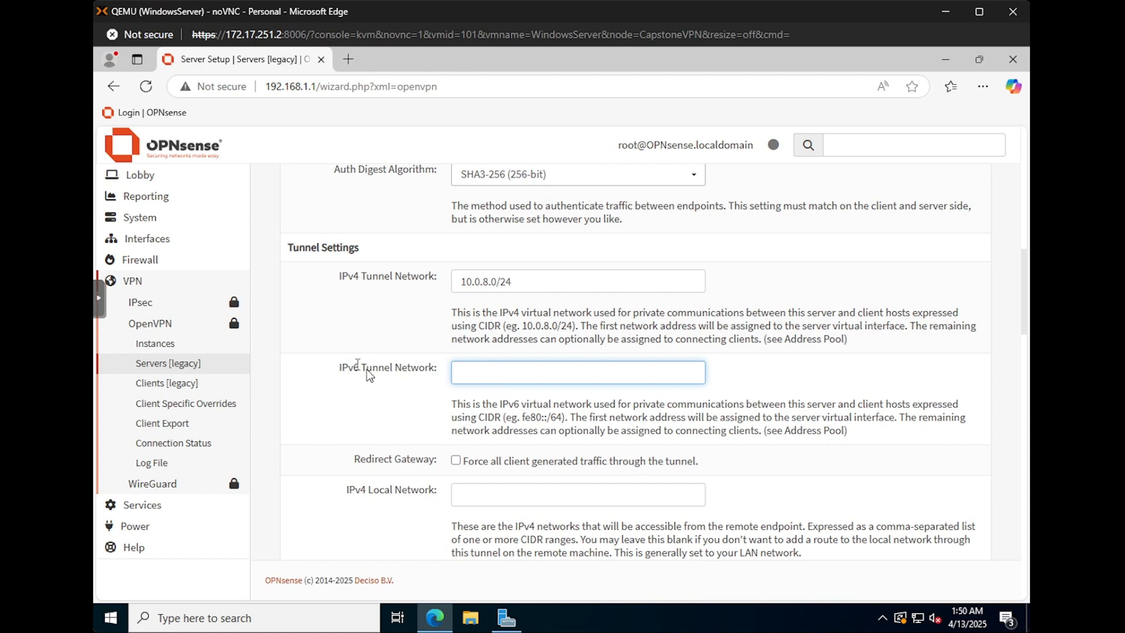
scroll(376, 395, down, 1)
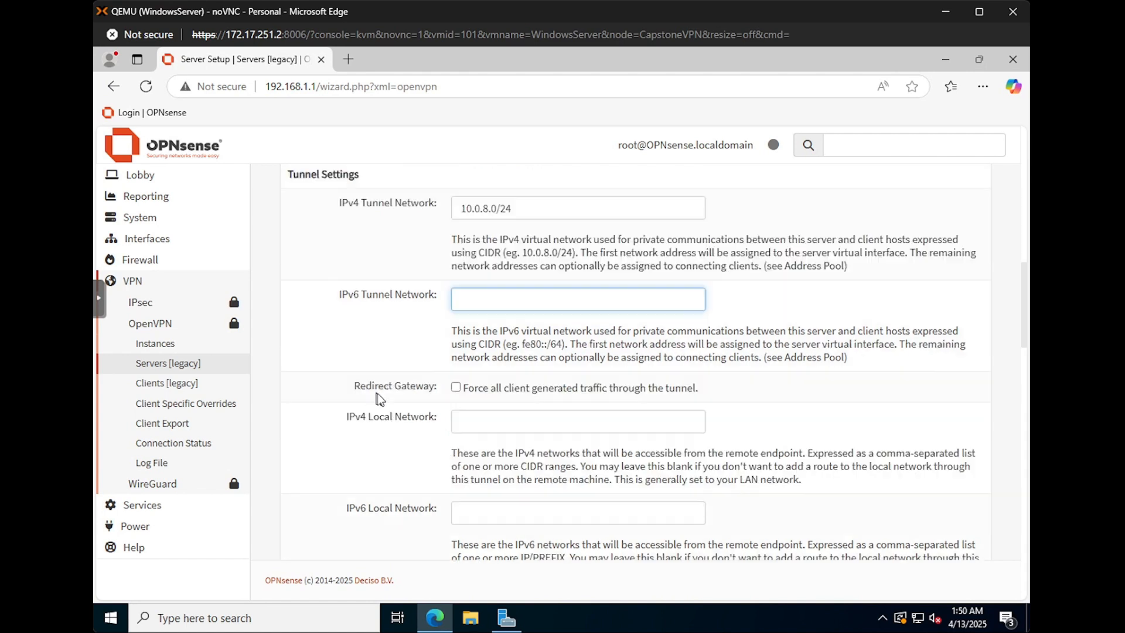
click(481, 423)
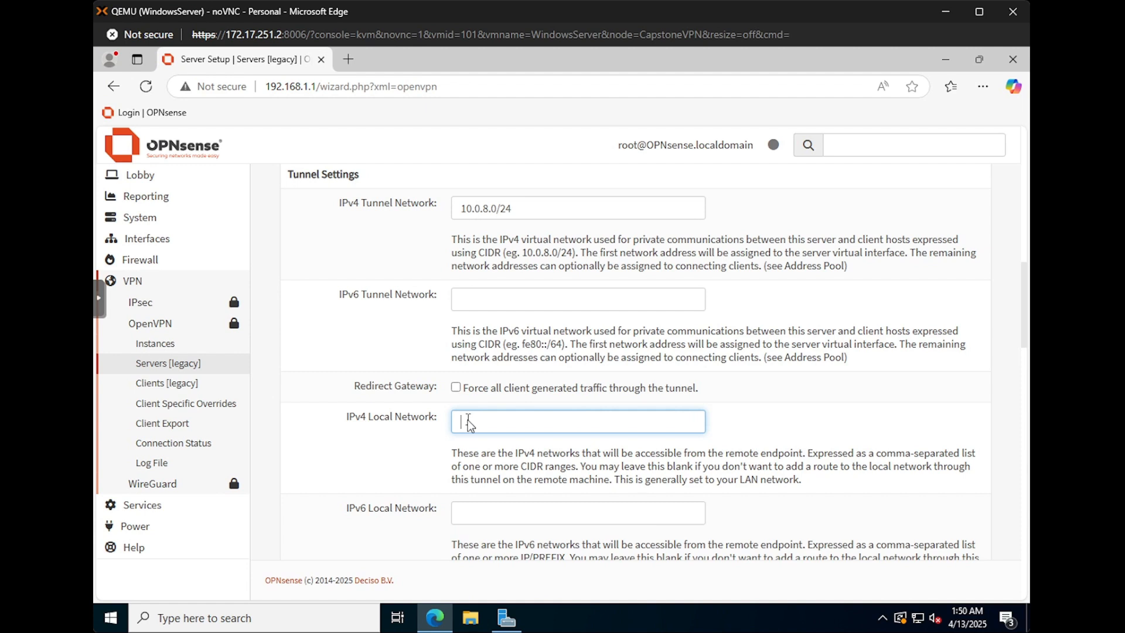
text(192.168.1.0/24)
click(425, 432)
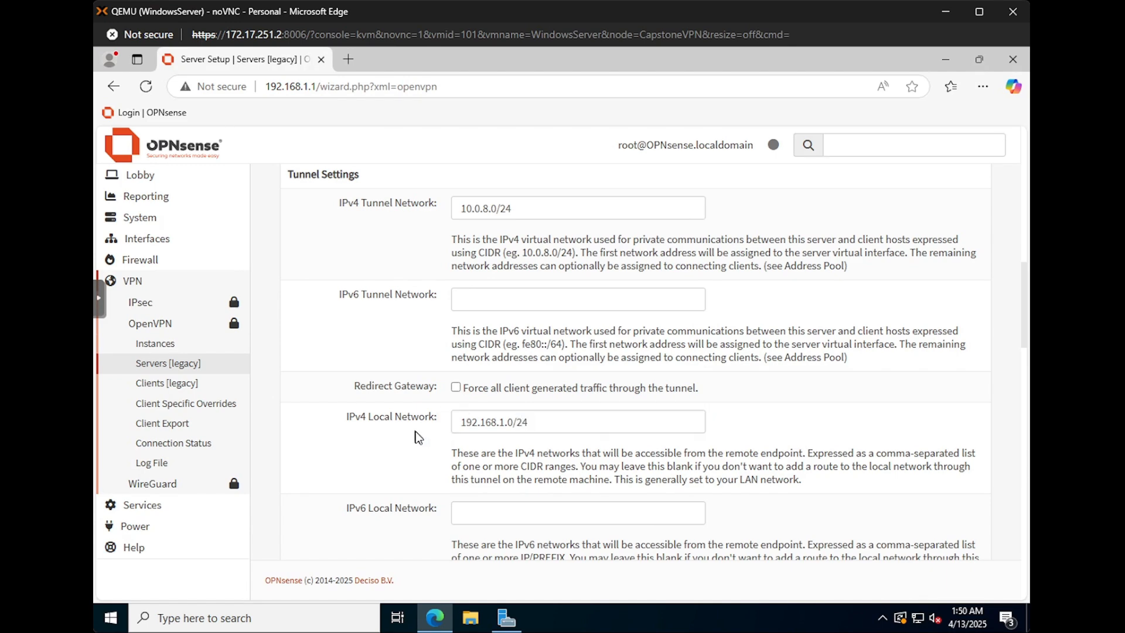
Step: Keep compression at No Preference and submit the Server Setup page
scroll(425, 451, down, 3)
scroll(426, 454, down, 2)
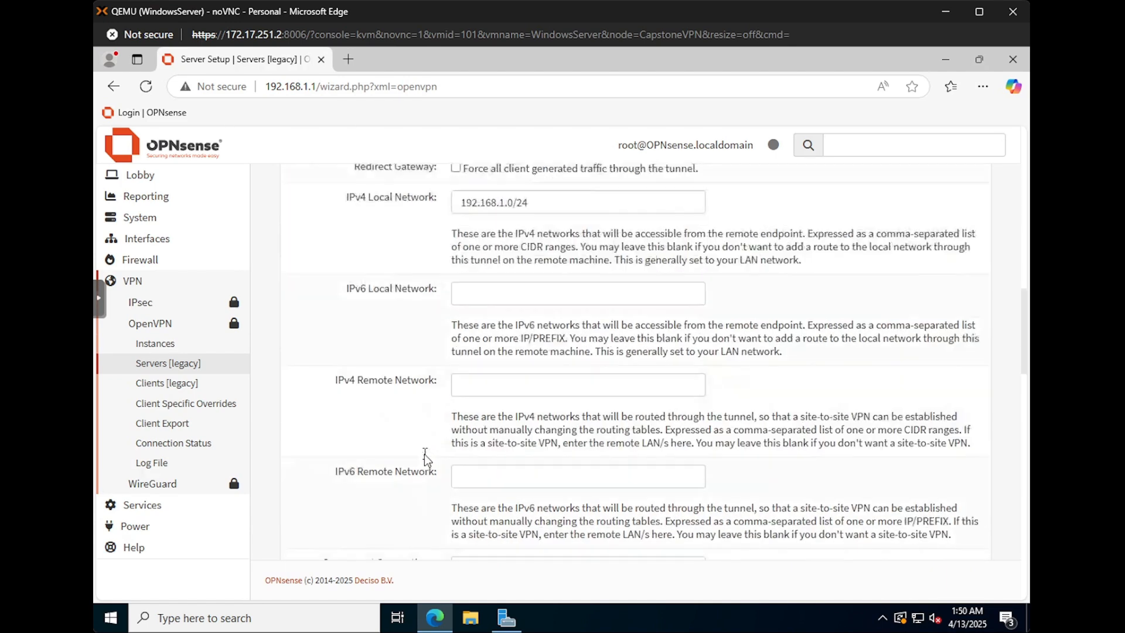
scroll(436, 435, down, 3)
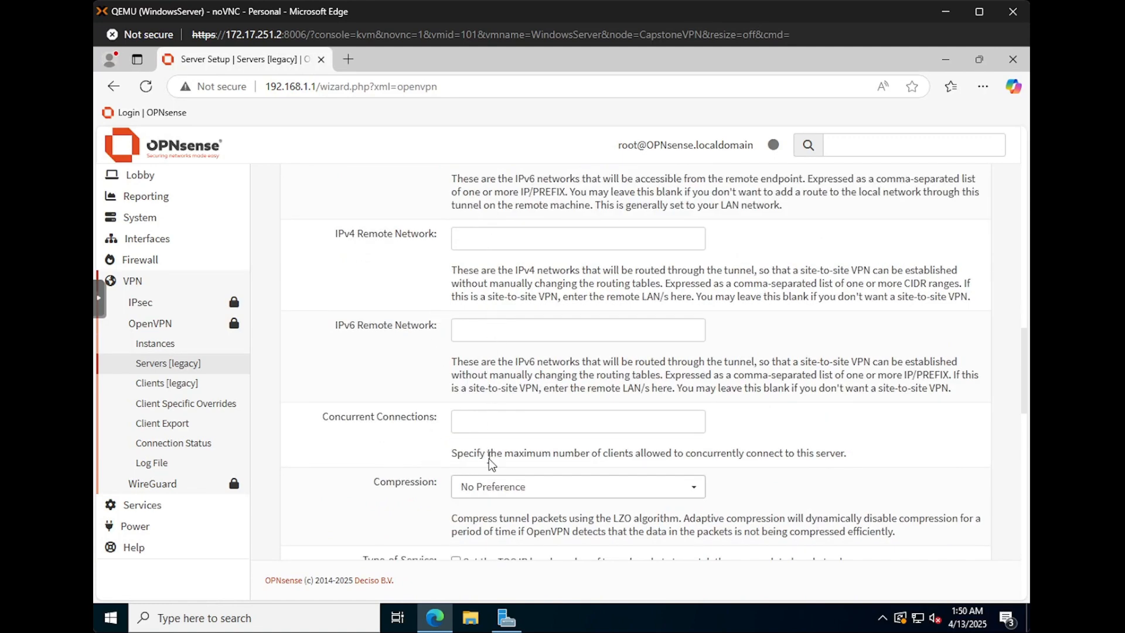
scroll(438, 438, down, 2)
scroll(438, 438, down, 1)
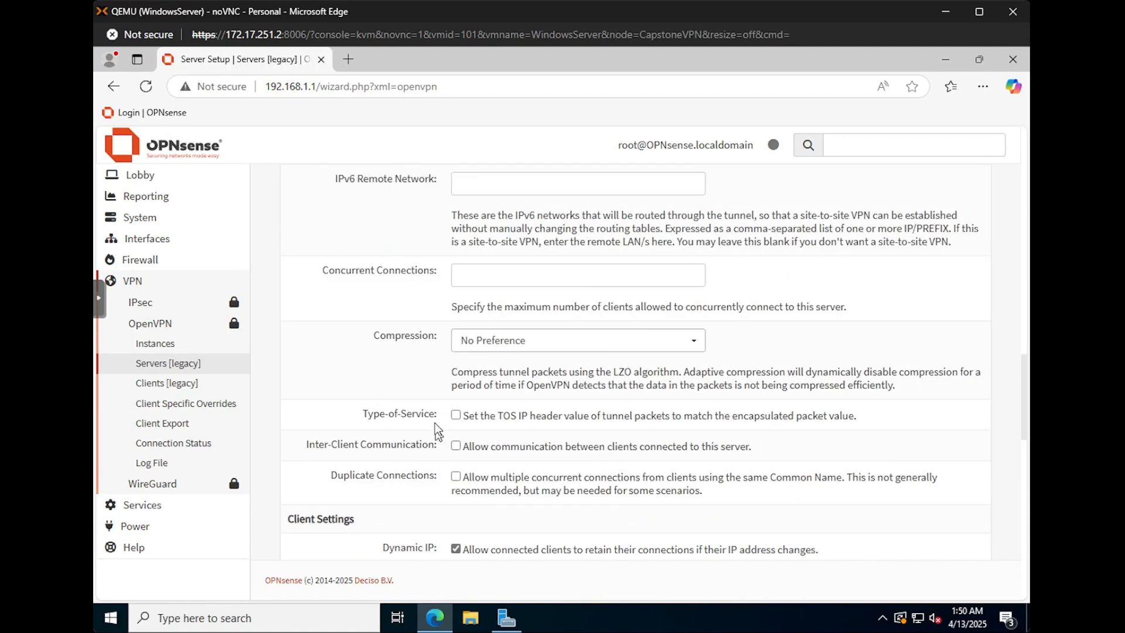
click(509, 346)
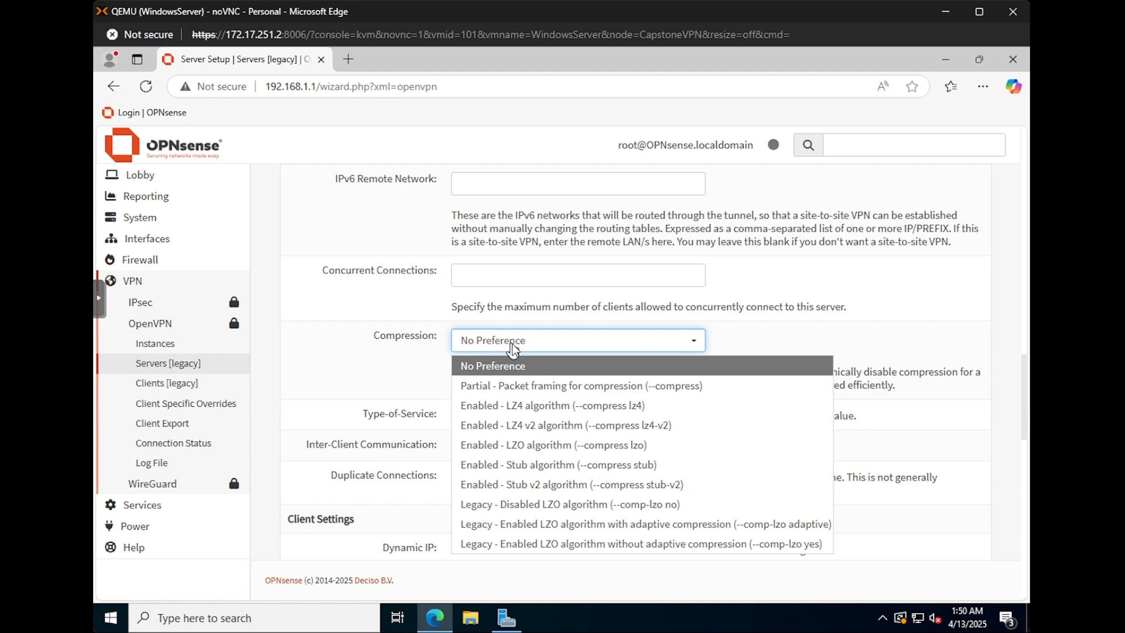
click(515, 341)
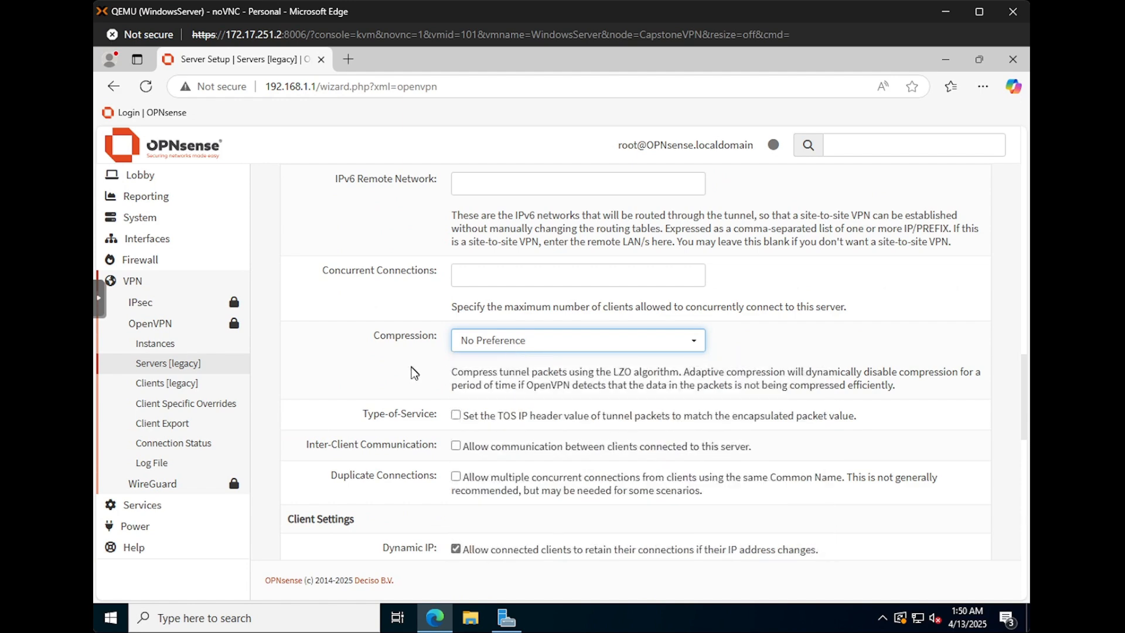
scroll(401, 389, down, 1)
scroll(426, 431, down, 2)
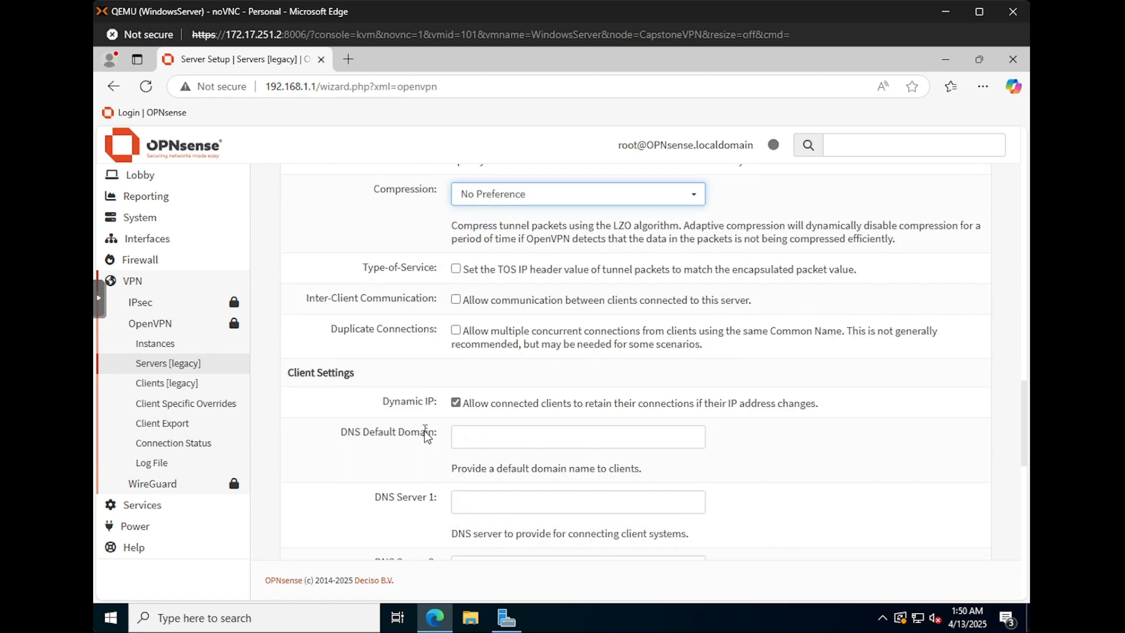
scroll(424, 431, down, 10)
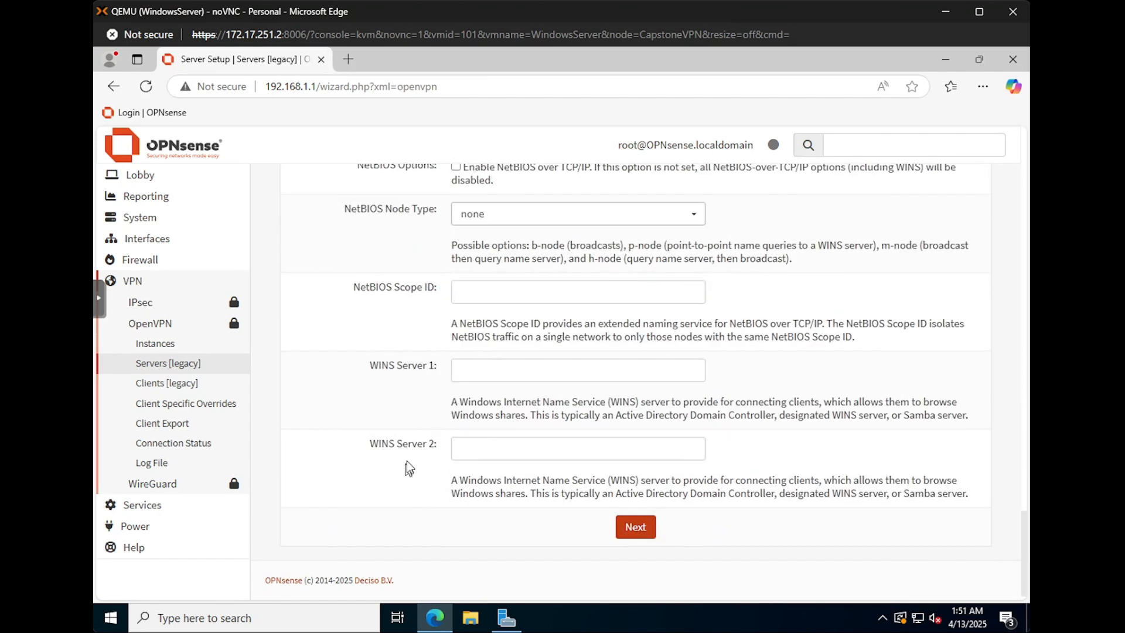
click(632, 527)
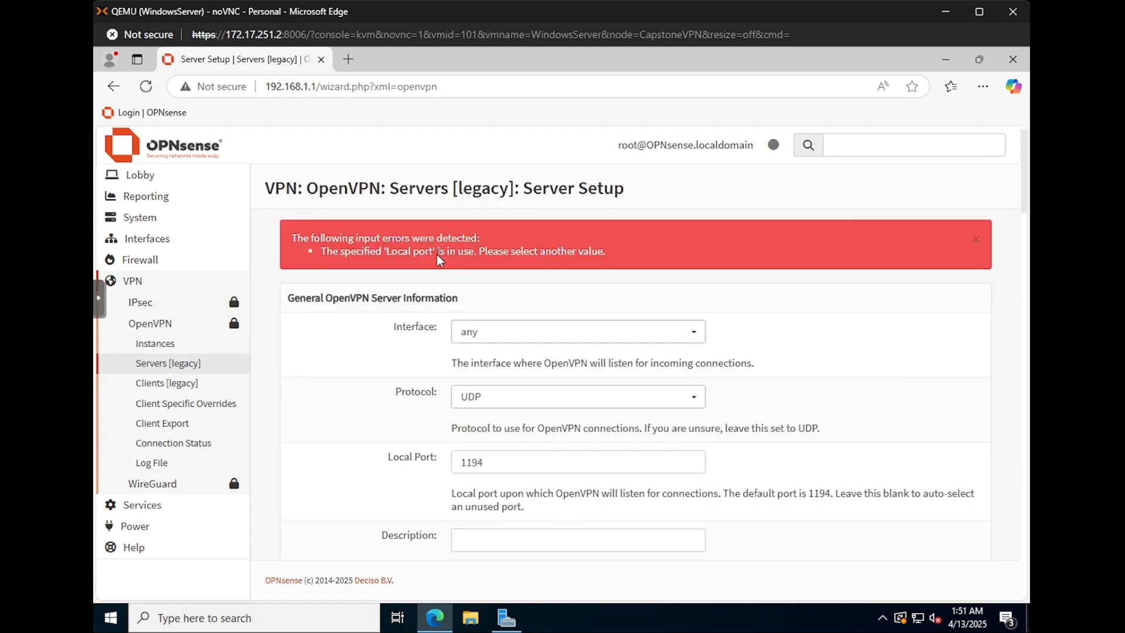
Step: Leave the wizard after the port 1194 error and view the legacy OpenVPN Servers list
scroll(408, 378, down, 2)
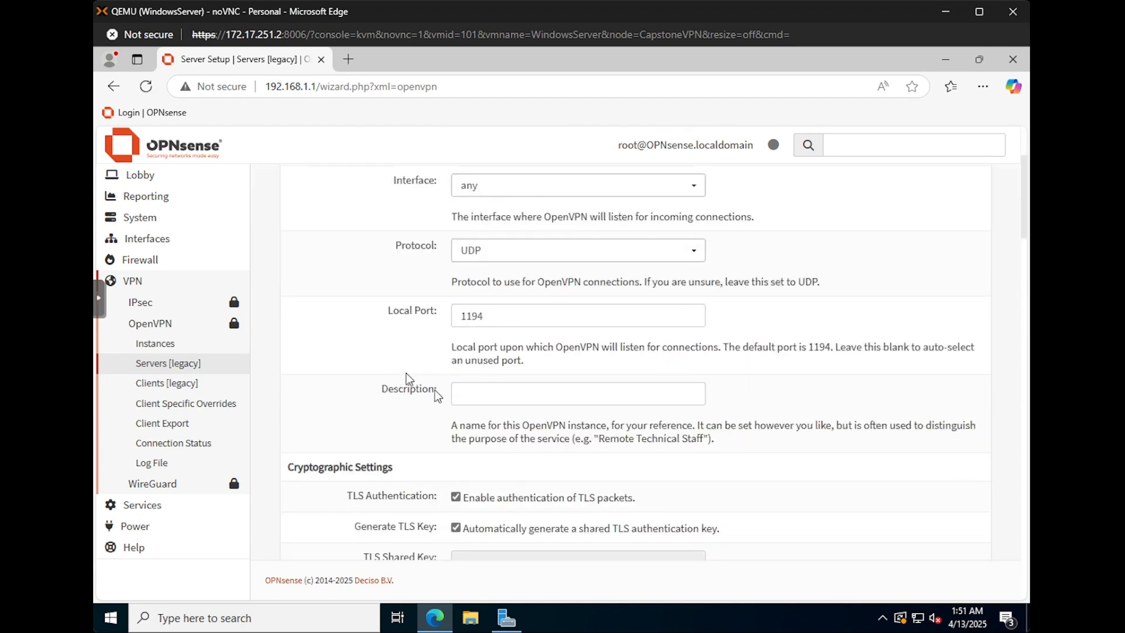
scroll(438, 397, up, 2)
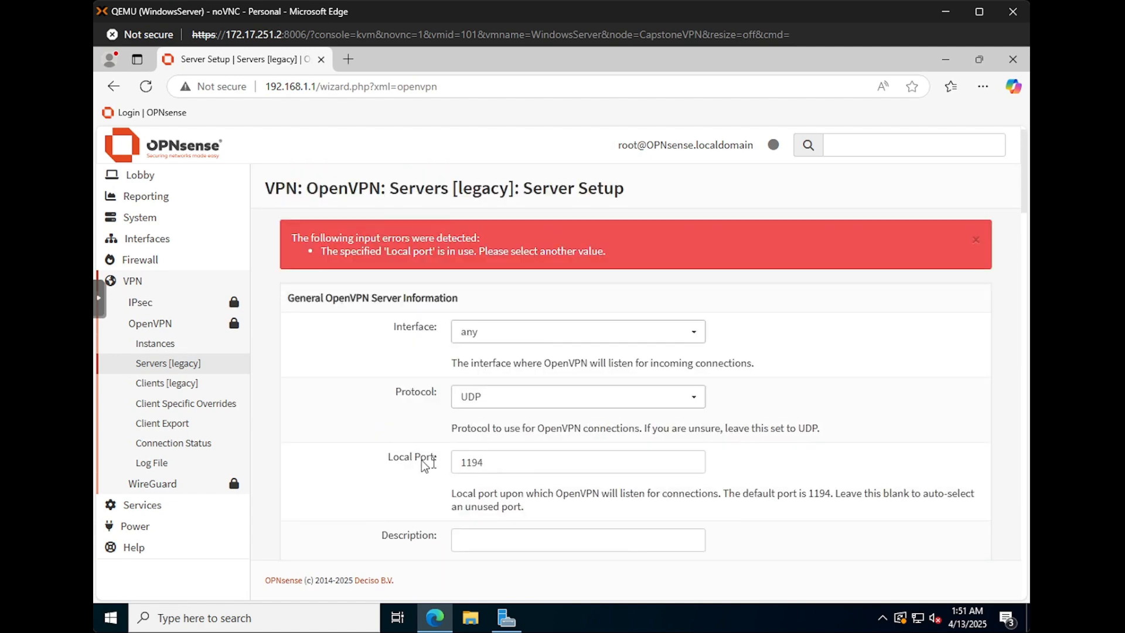
scroll(421, 459, down, 12)
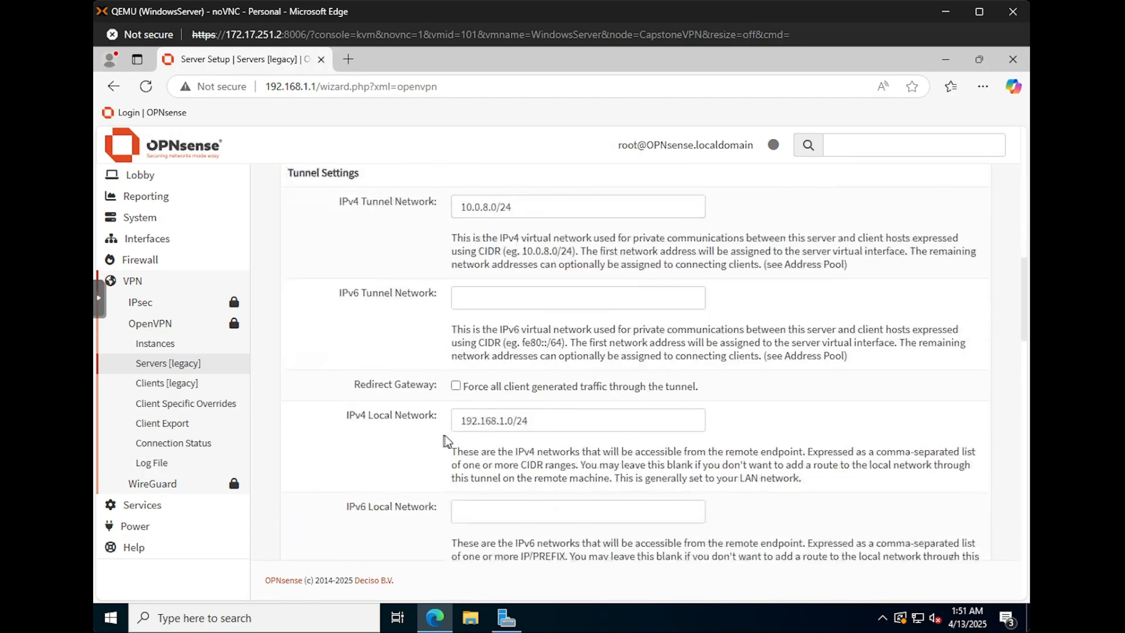
scroll(447, 440, down, 10)
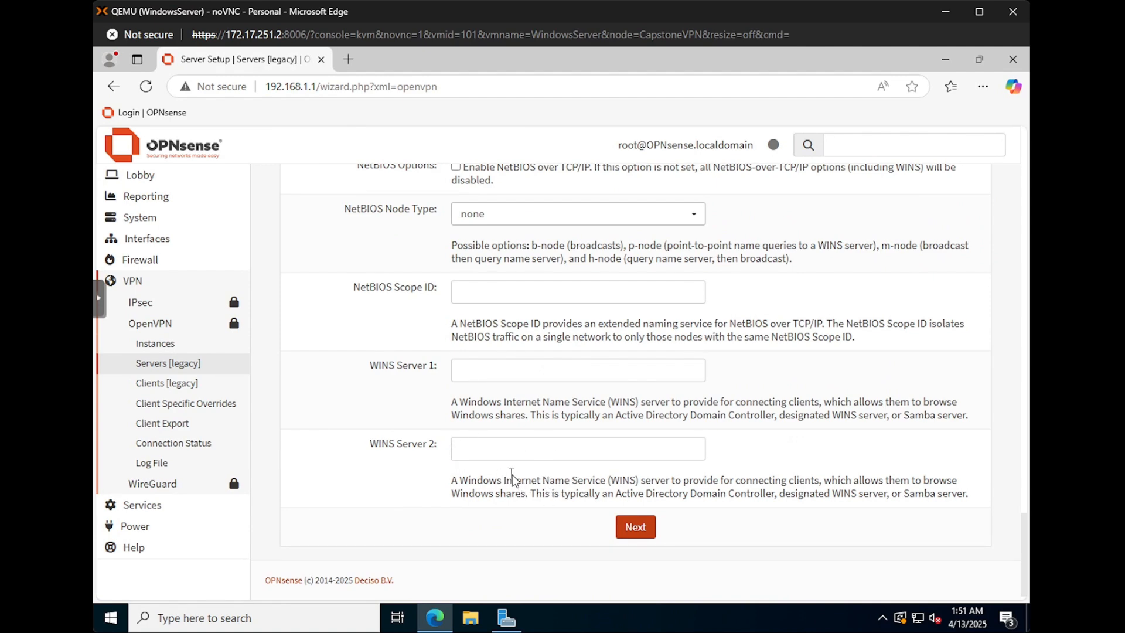
scroll(512, 475, up, 20)
click(199, 365)
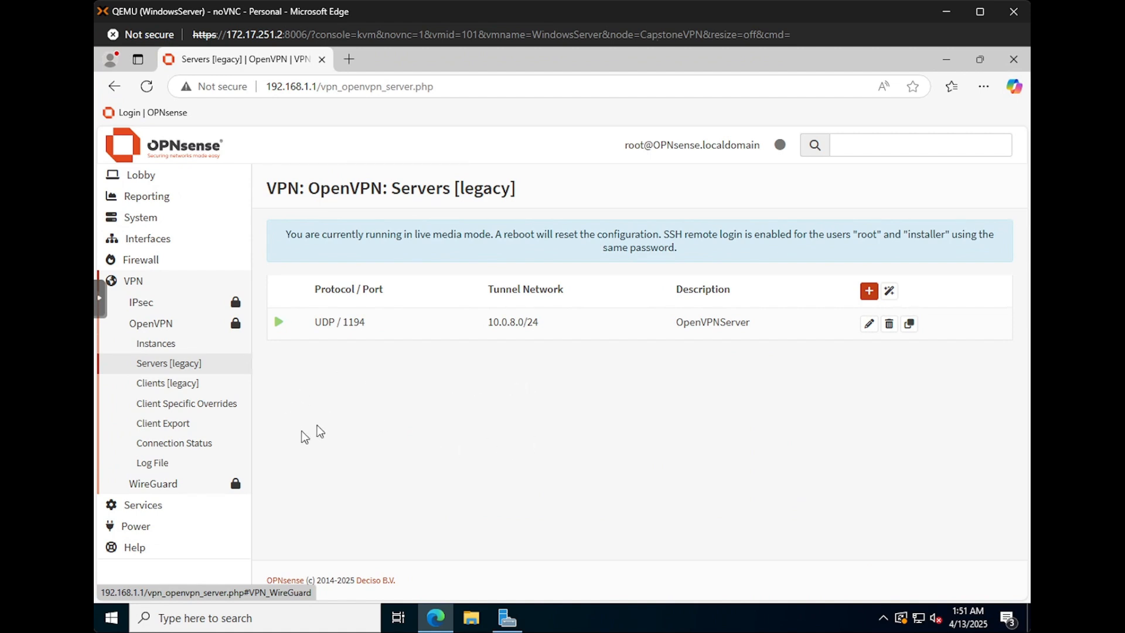
Step: Review the WAN port-1194 rule and the OpenVPN pass-all rule, re-expanding VPN > OpenVPN
click(153, 321)
click(142, 263)
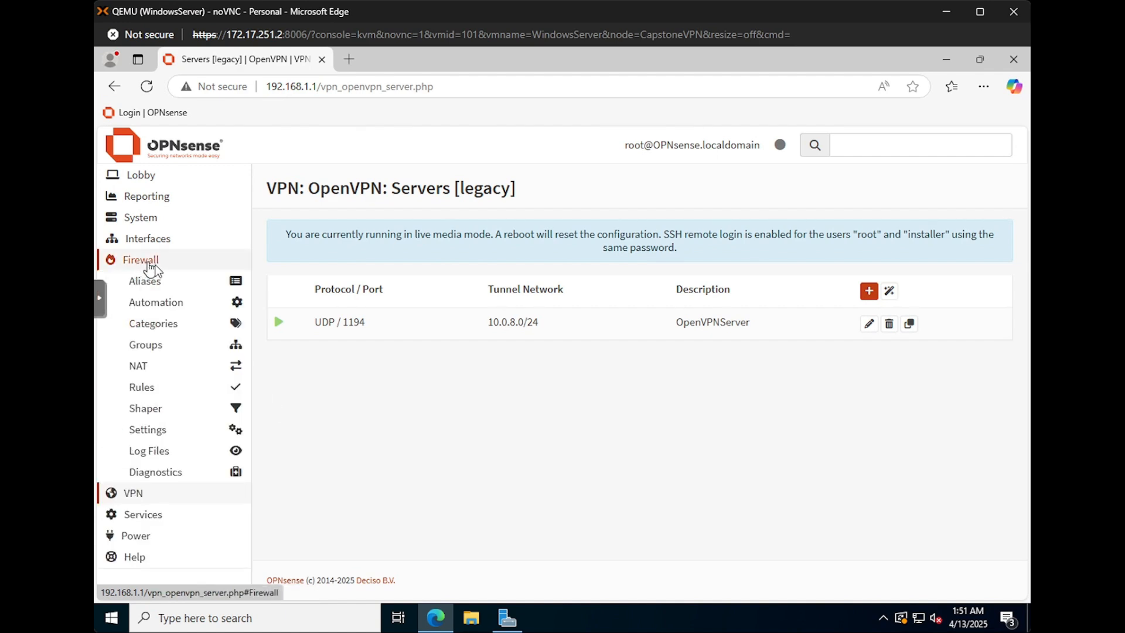
click(142, 387)
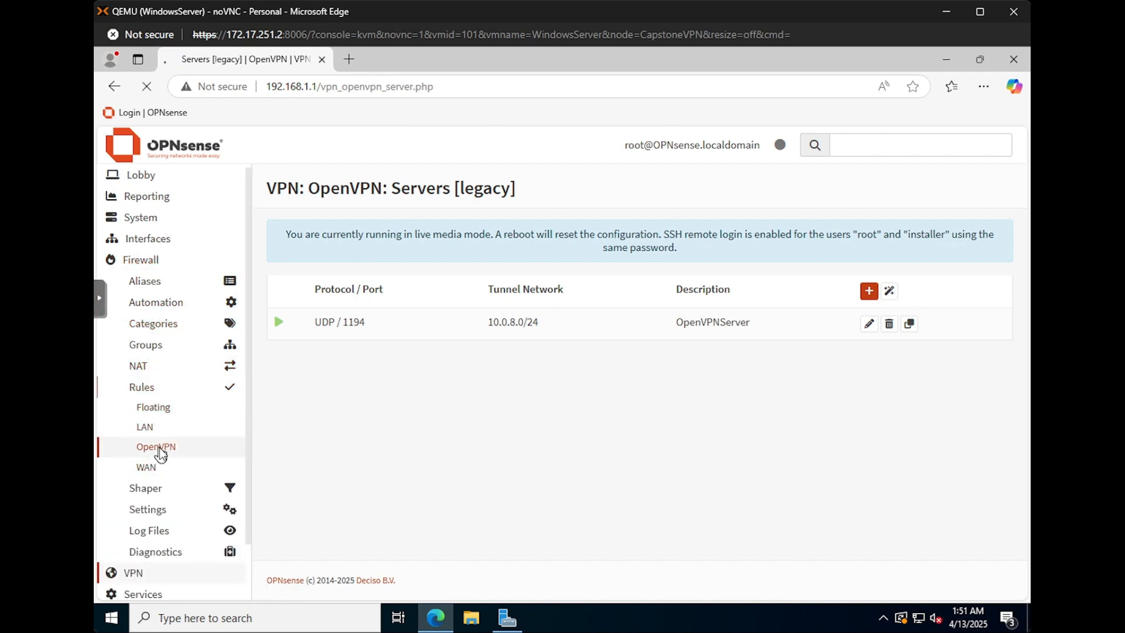
click(158, 448)
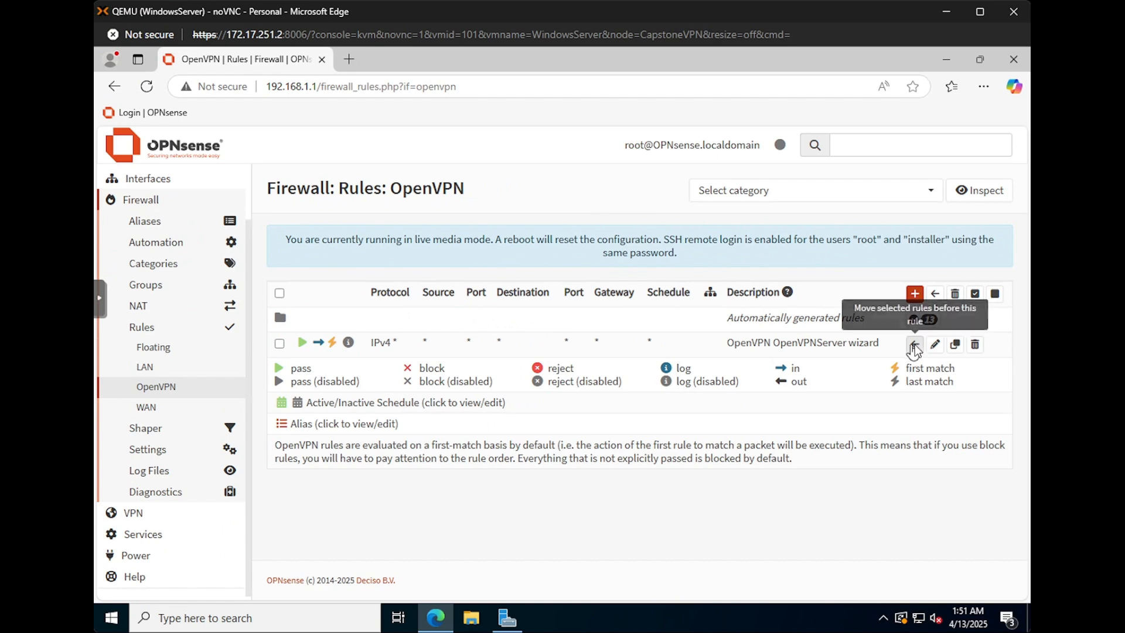
click(157, 406)
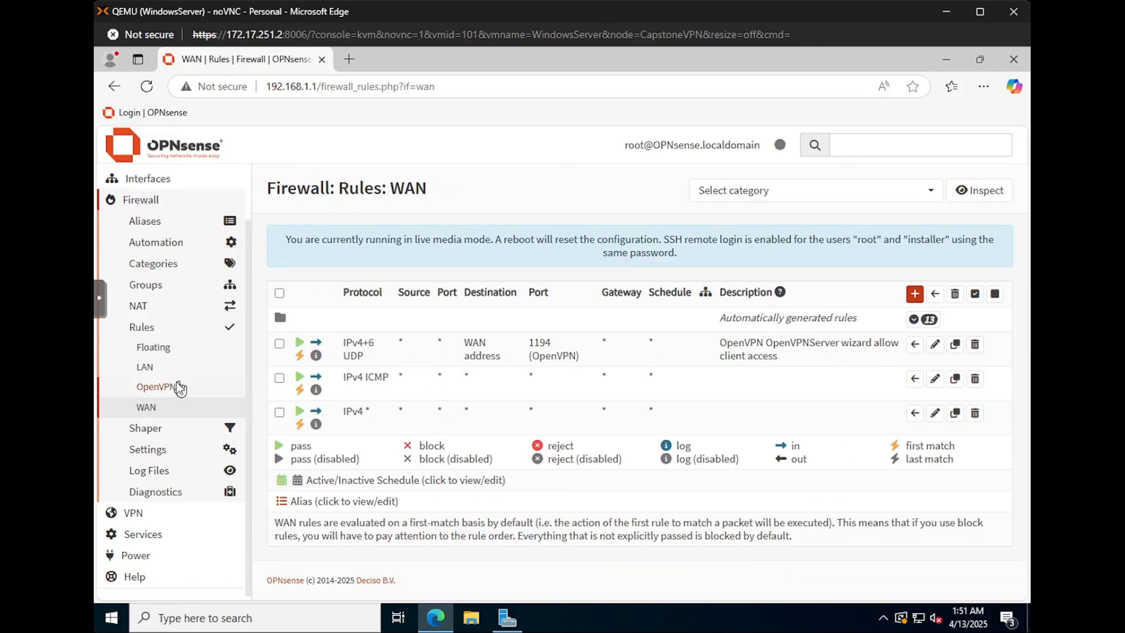
click(160, 388)
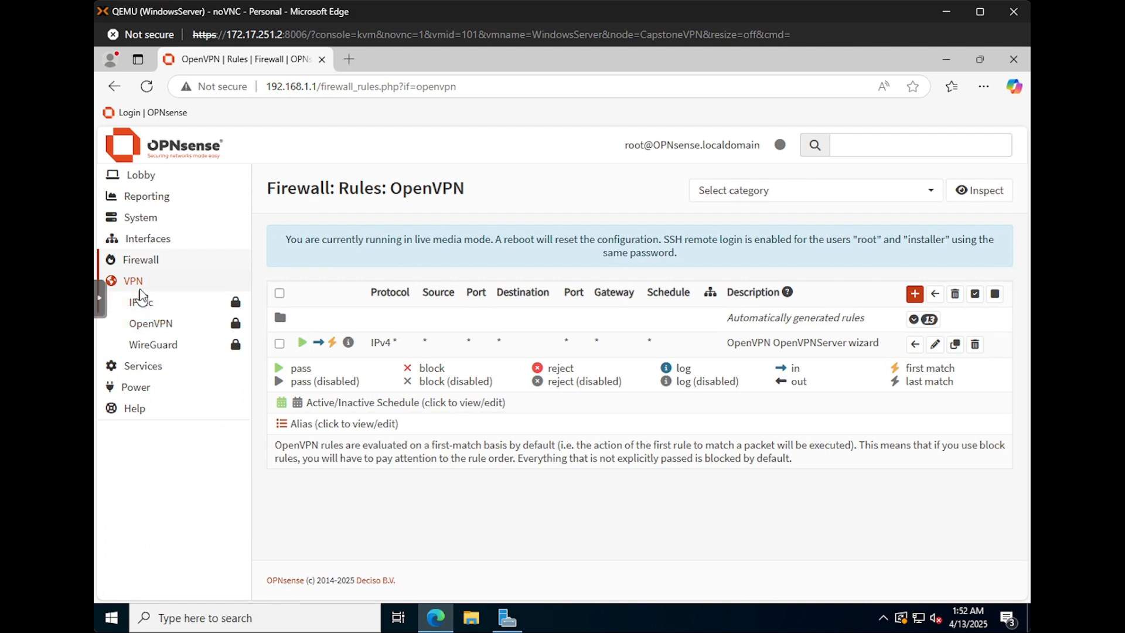
click(163, 328)
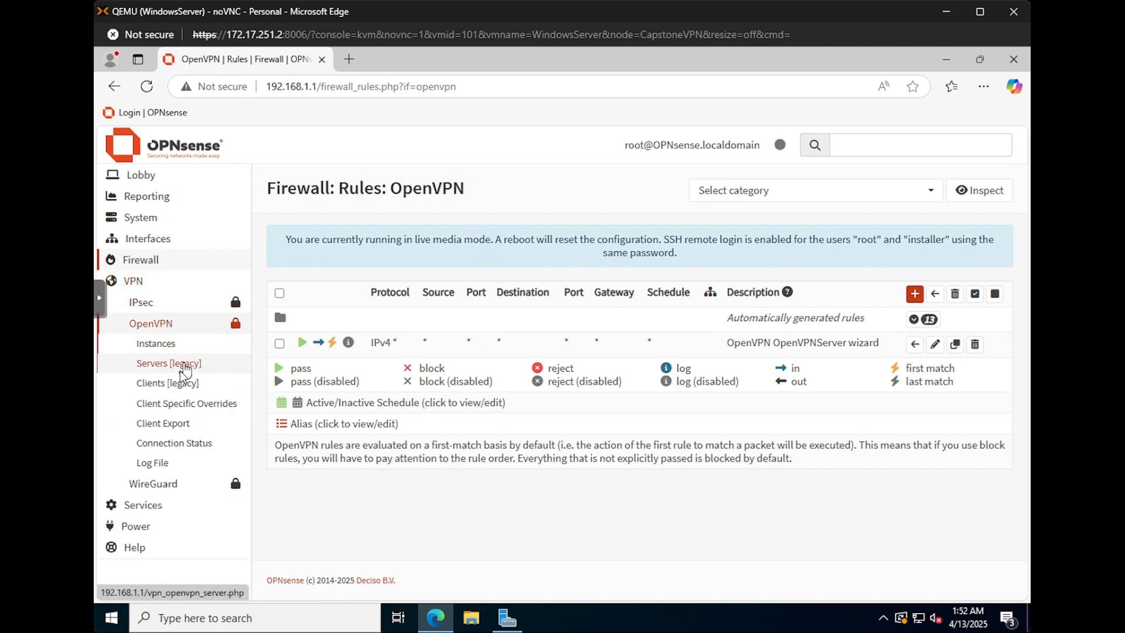
Step: Review Client Export settings for OpenVPNServer UDP:1194 at 172.17.251.3, then focus the Windows10Client console
click(178, 425)
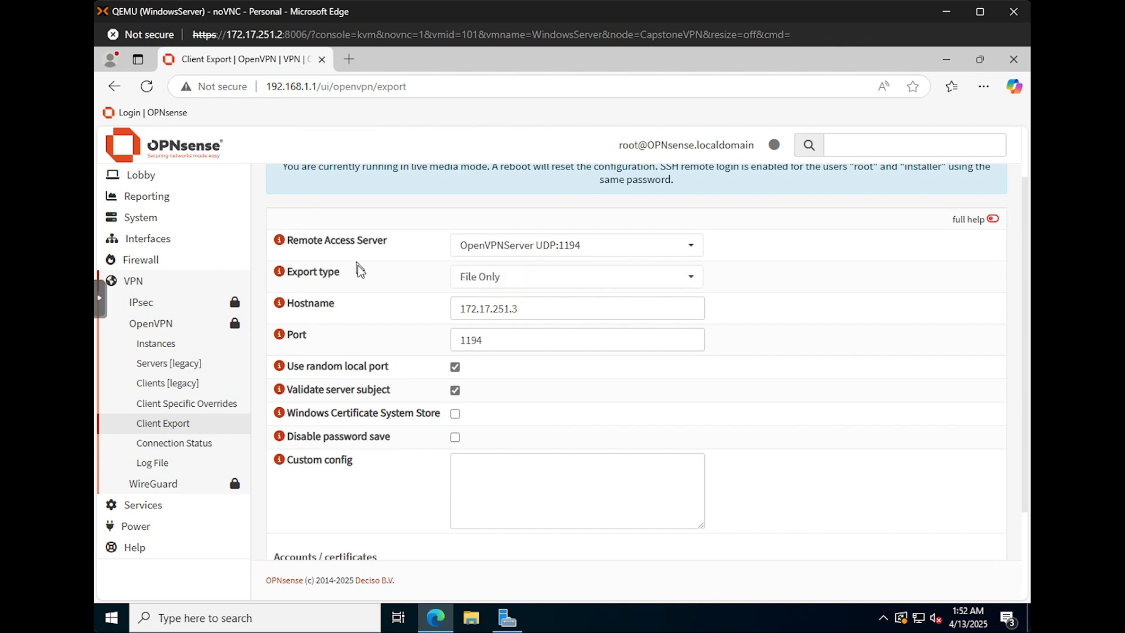
scroll(463, 276, down, 2)
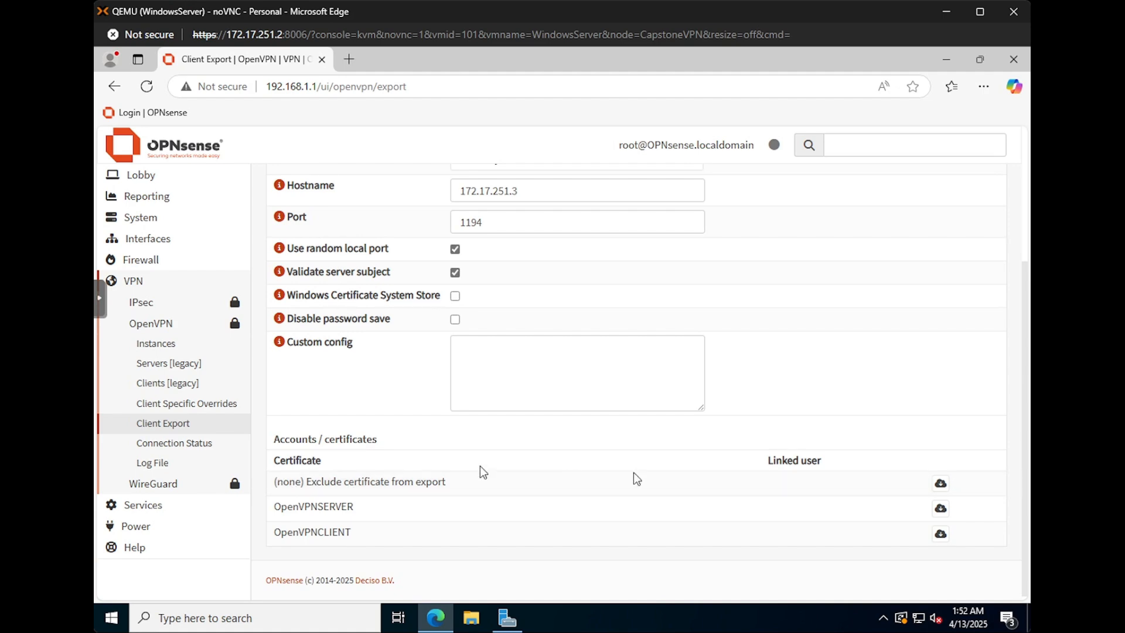
scroll(853, 431, up, 1)
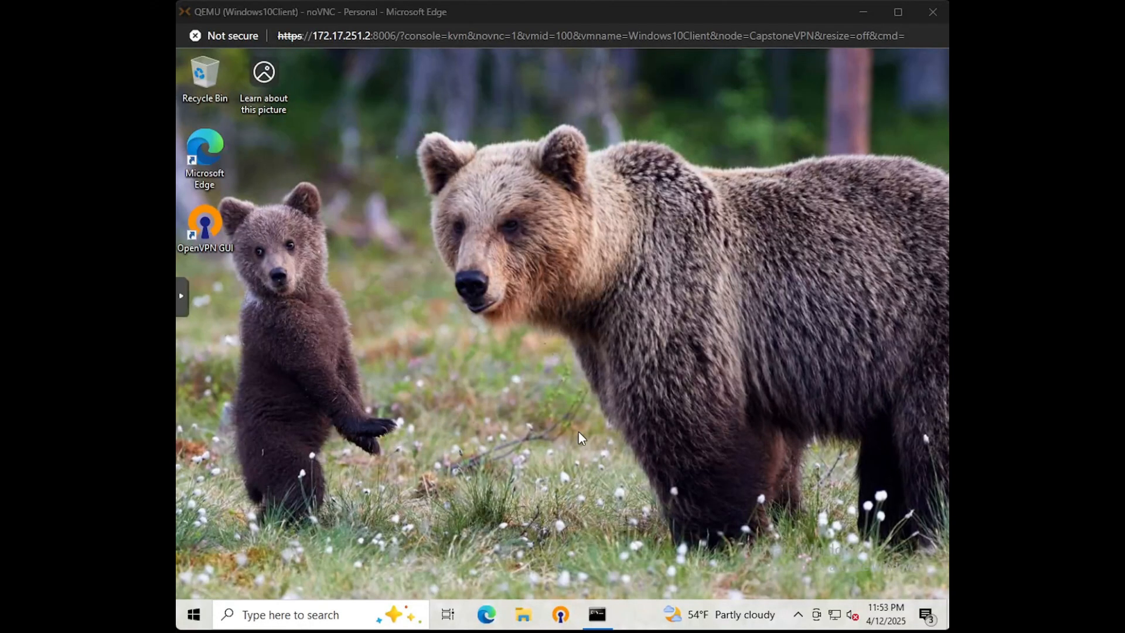
click(578, 432)
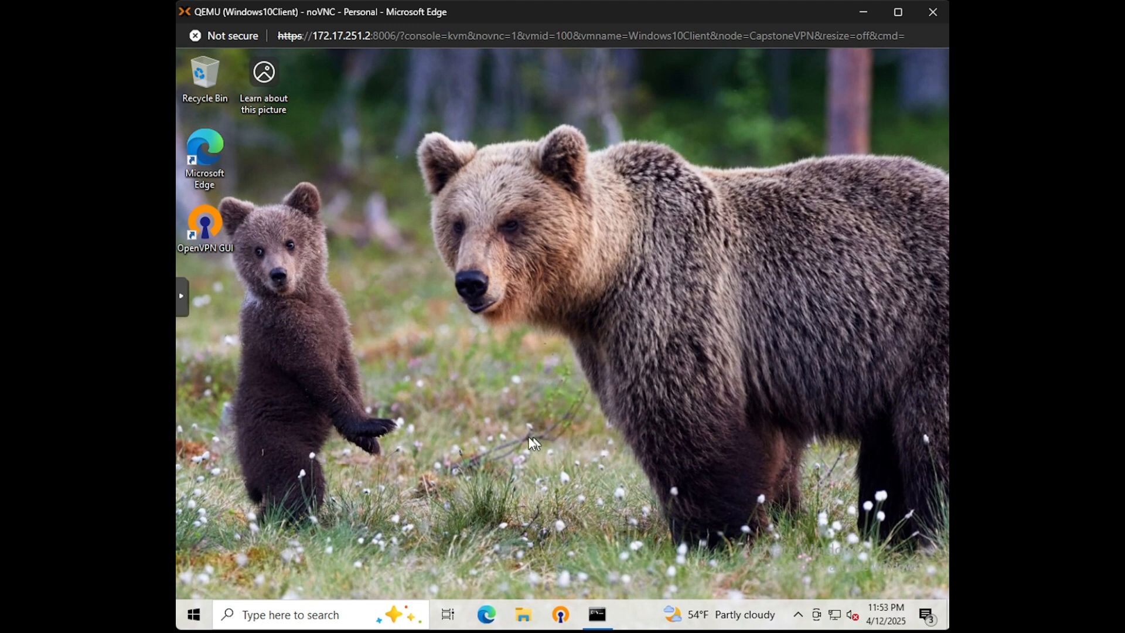
Step: Launch OpenVPN GUI and start importing the OpenVPNServer (1) profile, then cancel the import
click(564, 616)
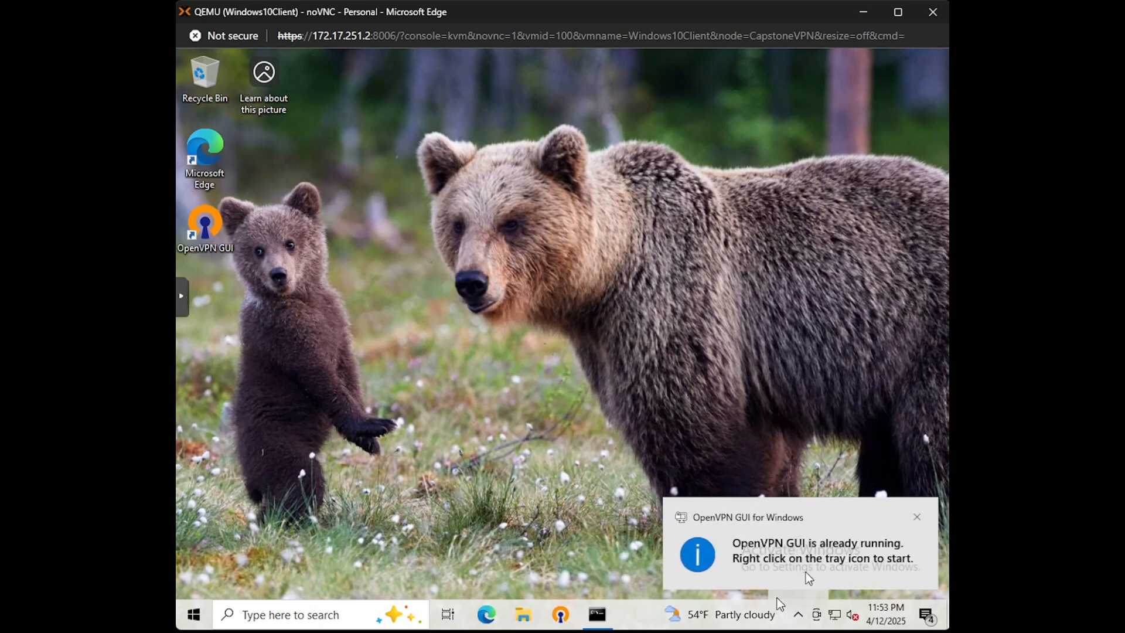
click(916, 519)
click(798, 614)
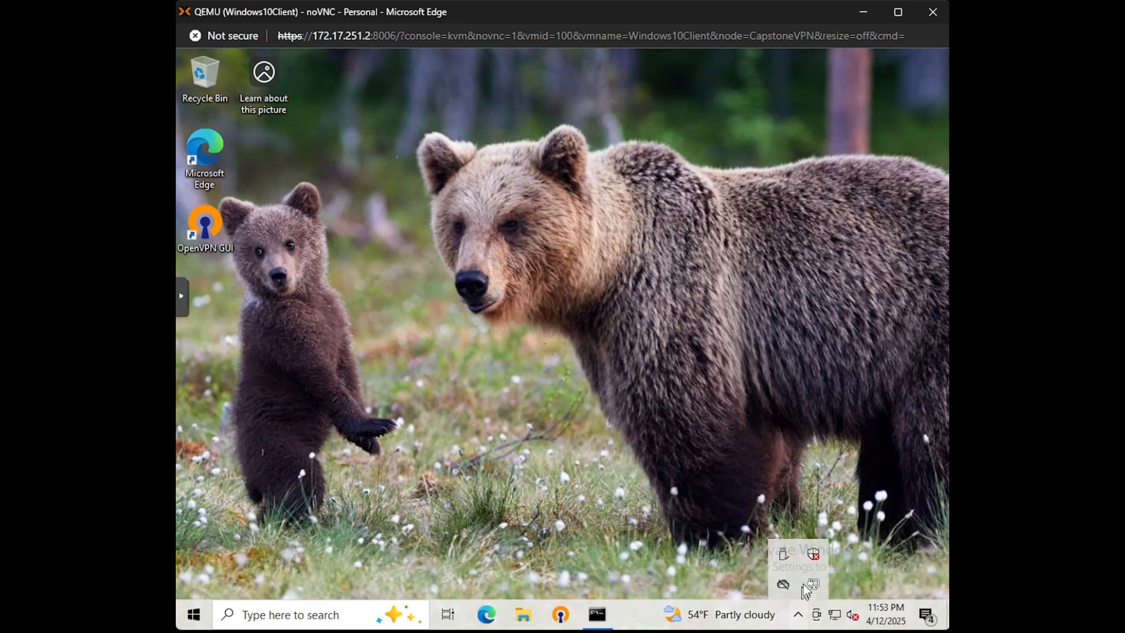
right_click(816, 585)
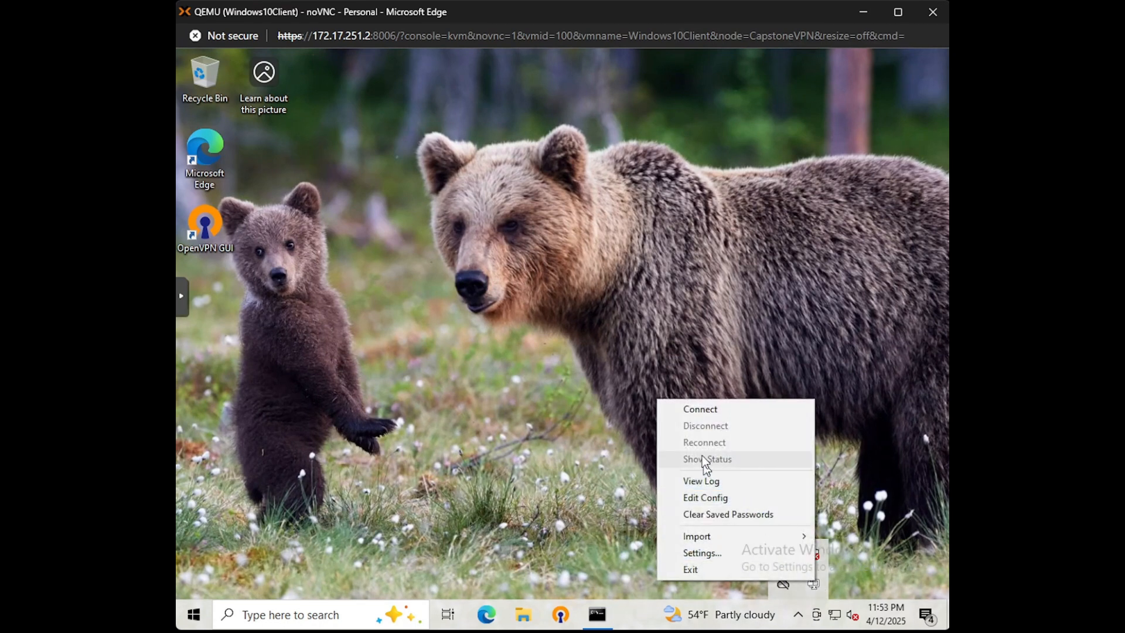
mouse_move(711, 536)
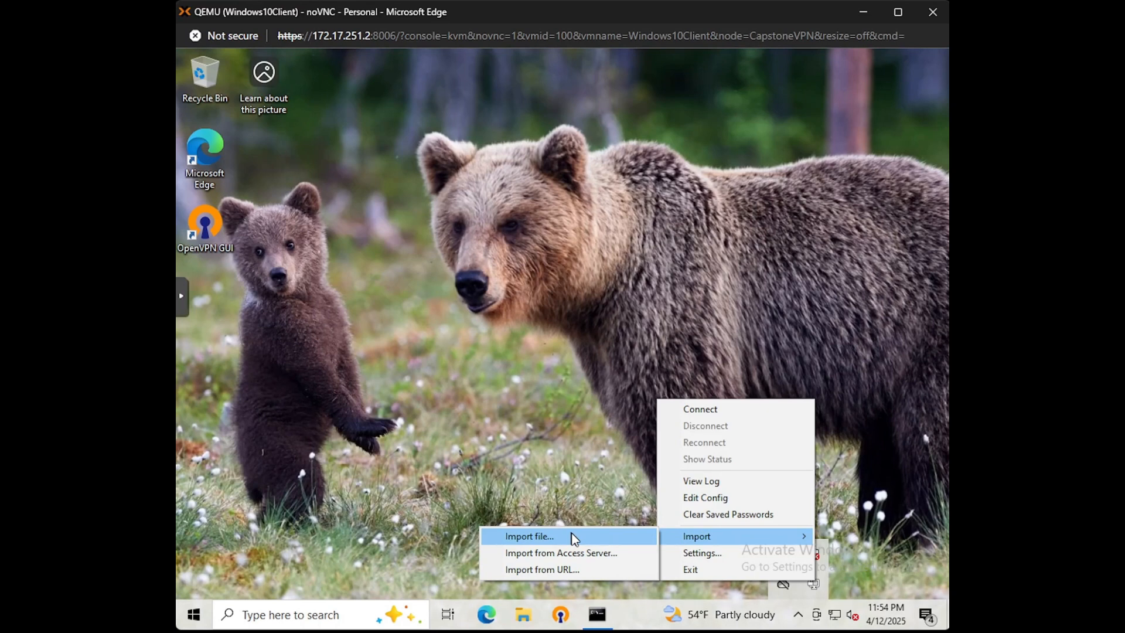
click(582, 536)
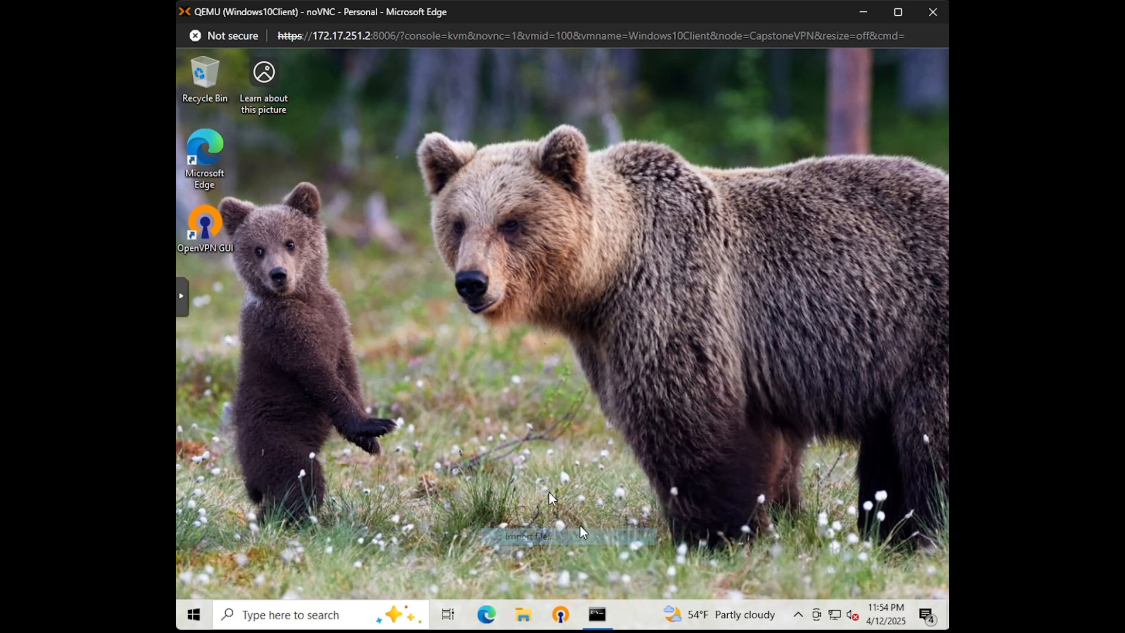
click(253, 139)
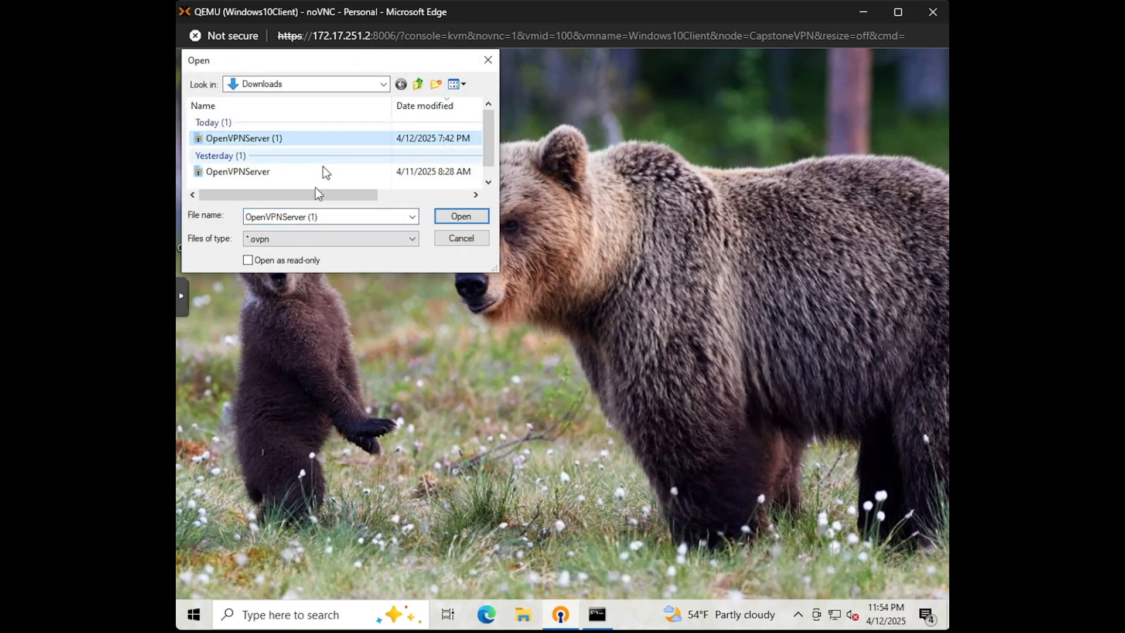
click(472, 238)
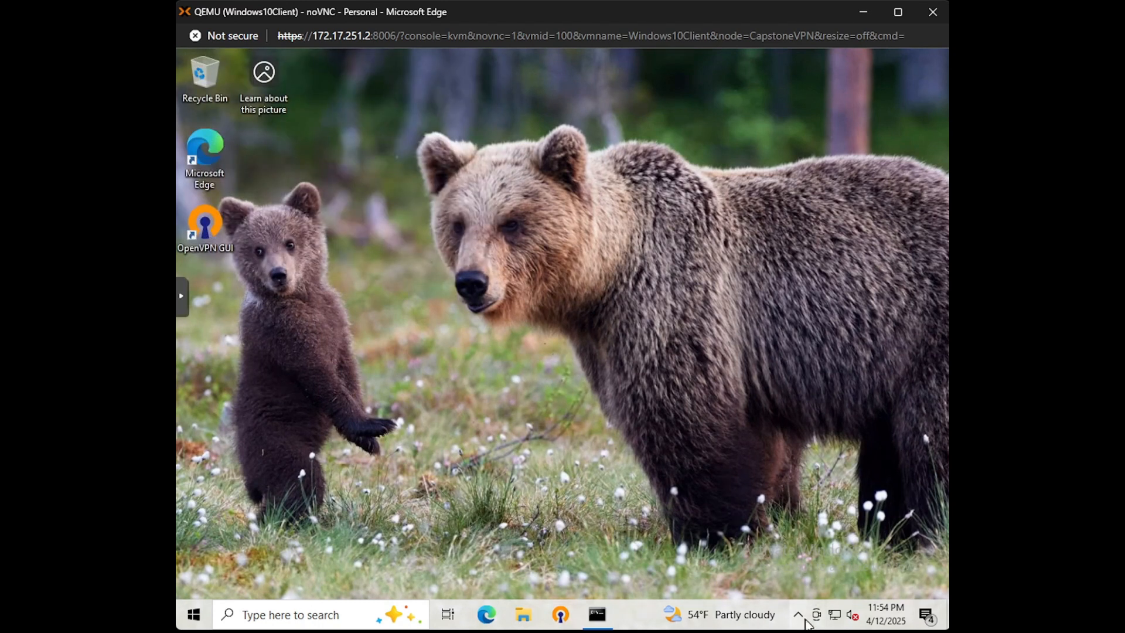
Step: Connect to OpenVPNServer from the OpenVPN tray icon to get address 10.0.8.6
click(800, 616)
right_click(812, 585)
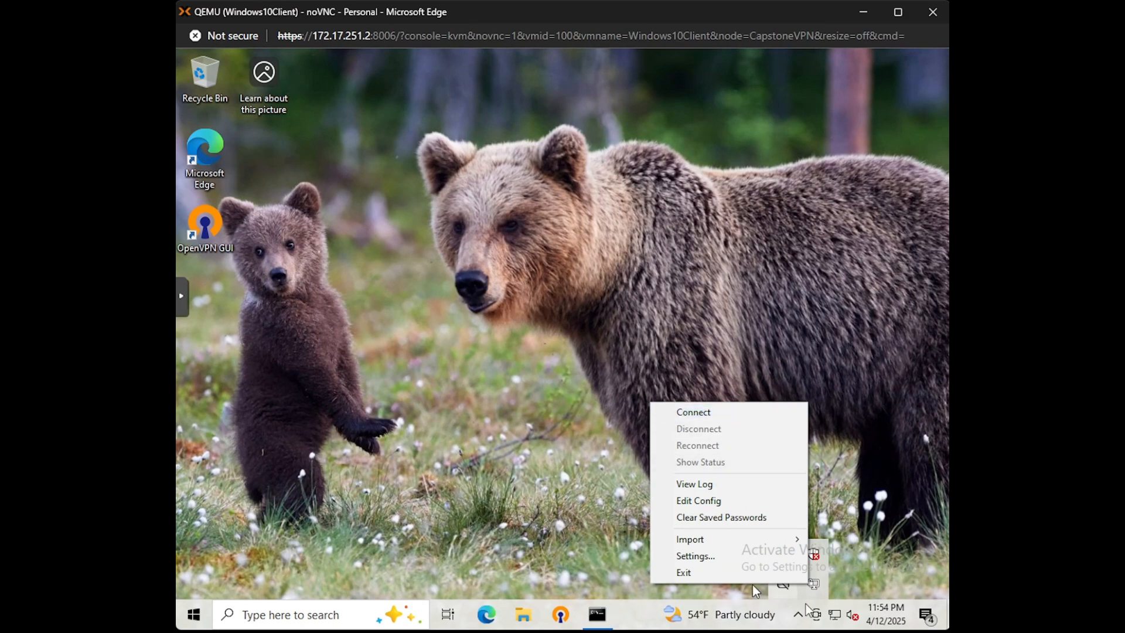
click(712, 414)
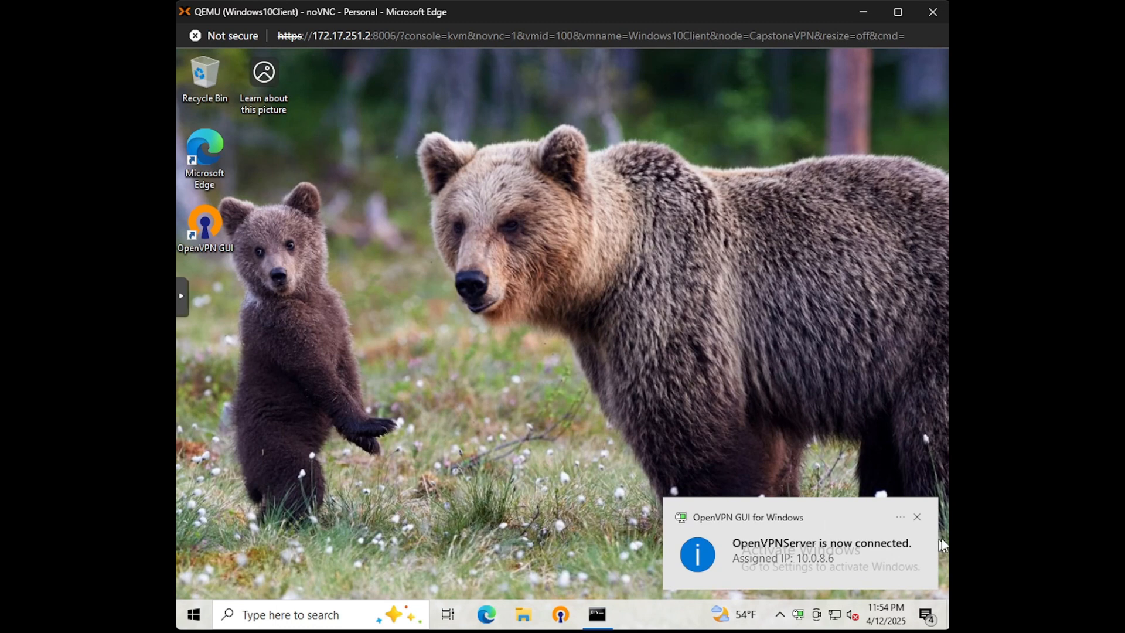
Step: Open the OPNsense login page at 192.168.1.1 in Edge through the VPN
click(919, 518)
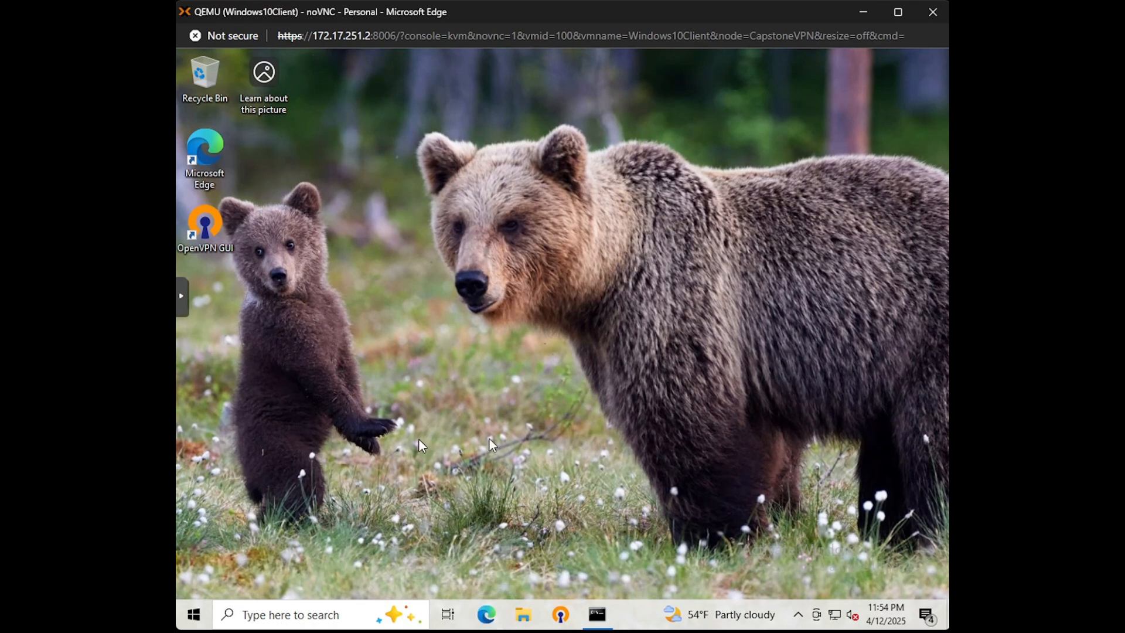
click(487, 614)
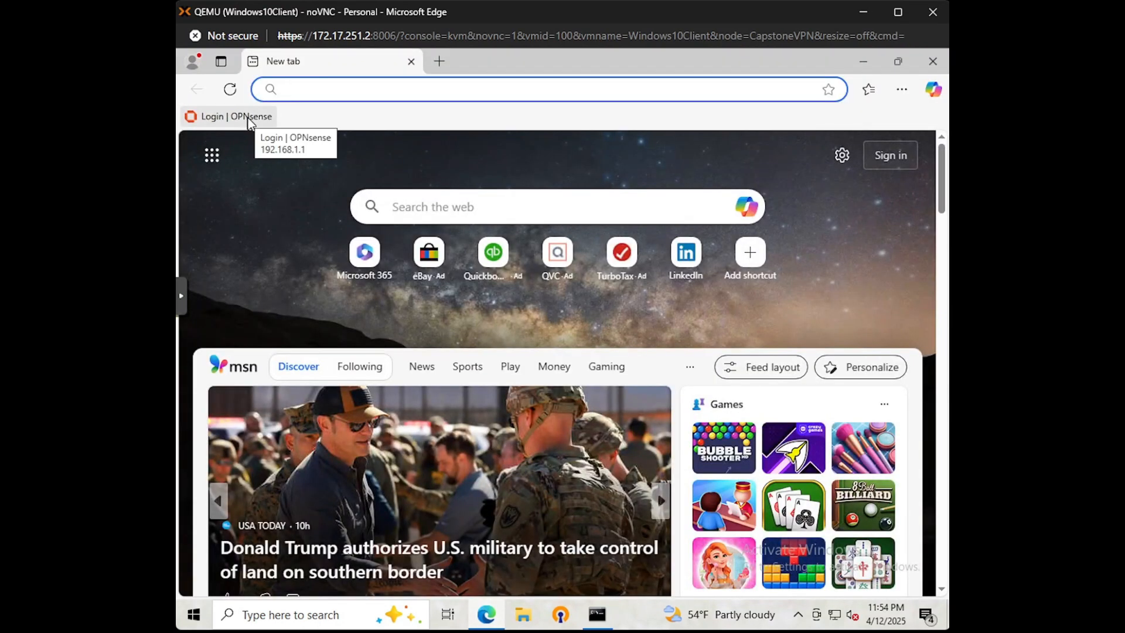
click(249, 120)
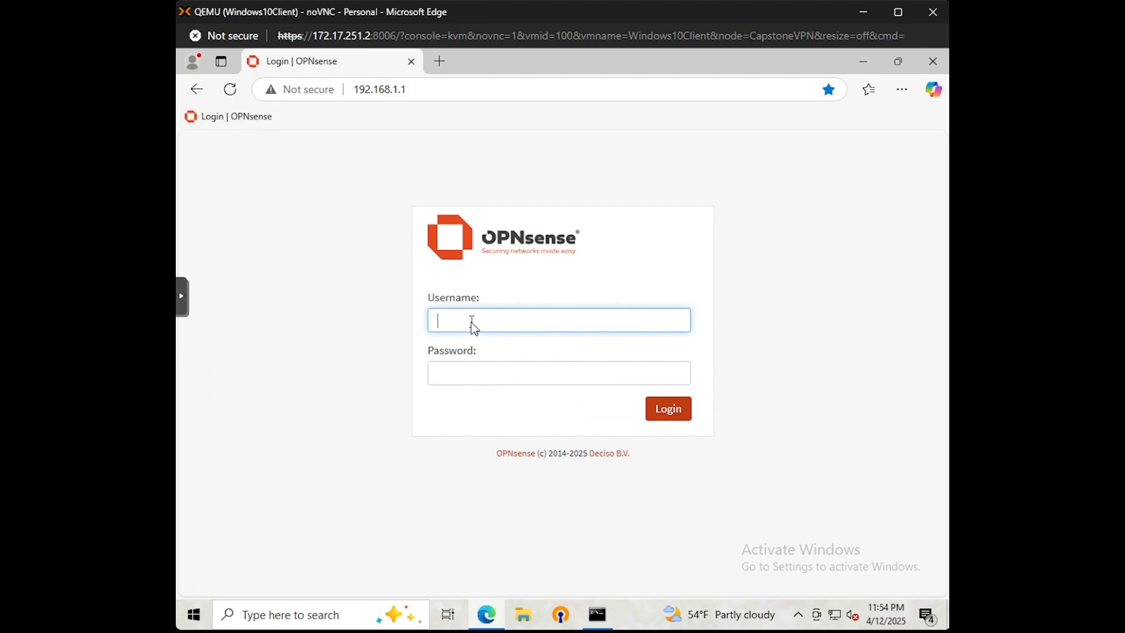
Step: Disconnect the OpenVPN connection and reload the OPNsense login page
click(798, 614)
right_click(814, 584)
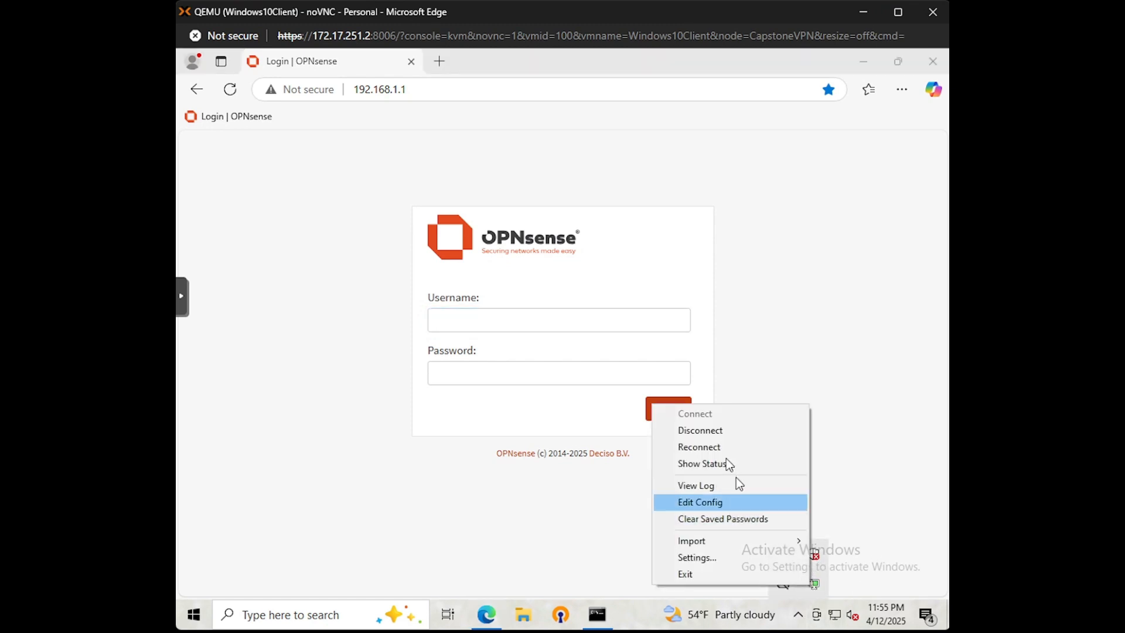
click(720, 434)
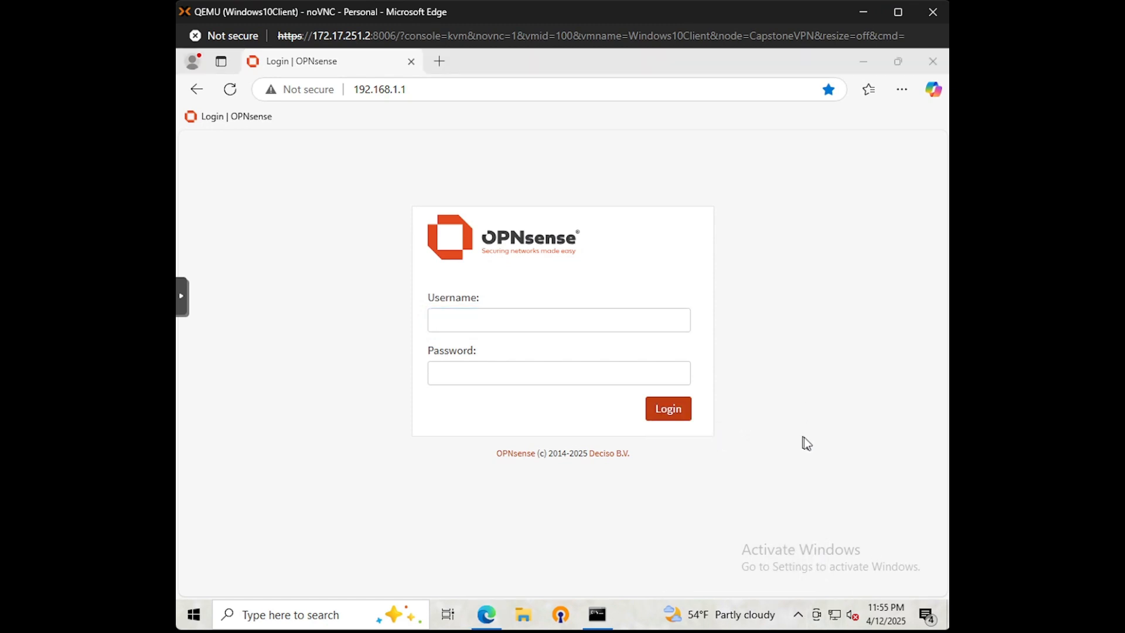
click(804, 437)
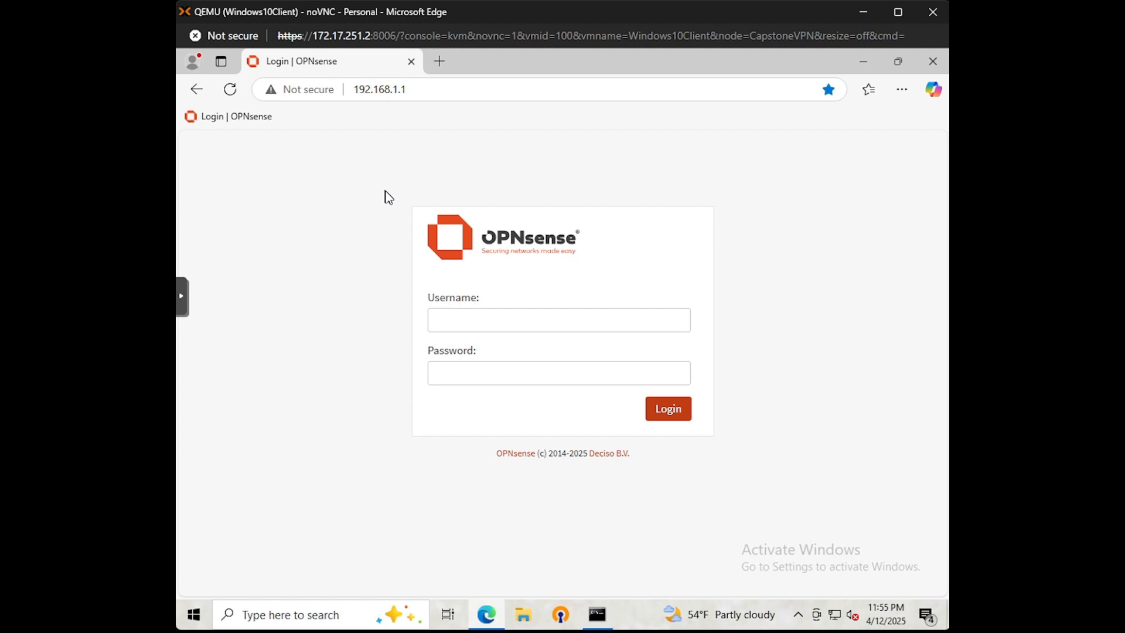
click(231, 91)
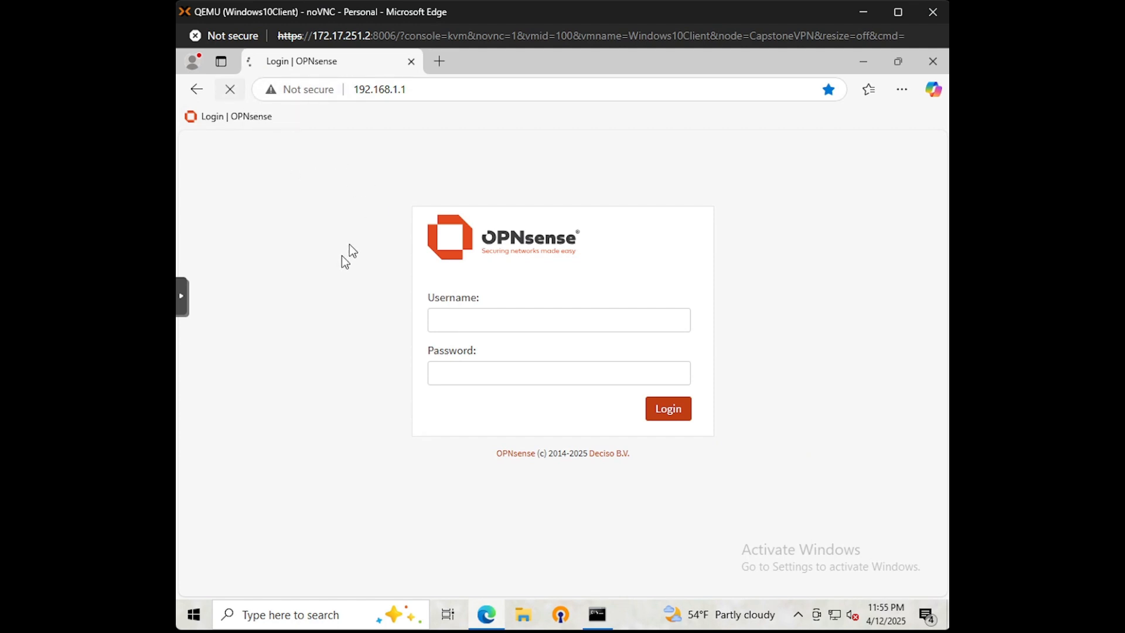